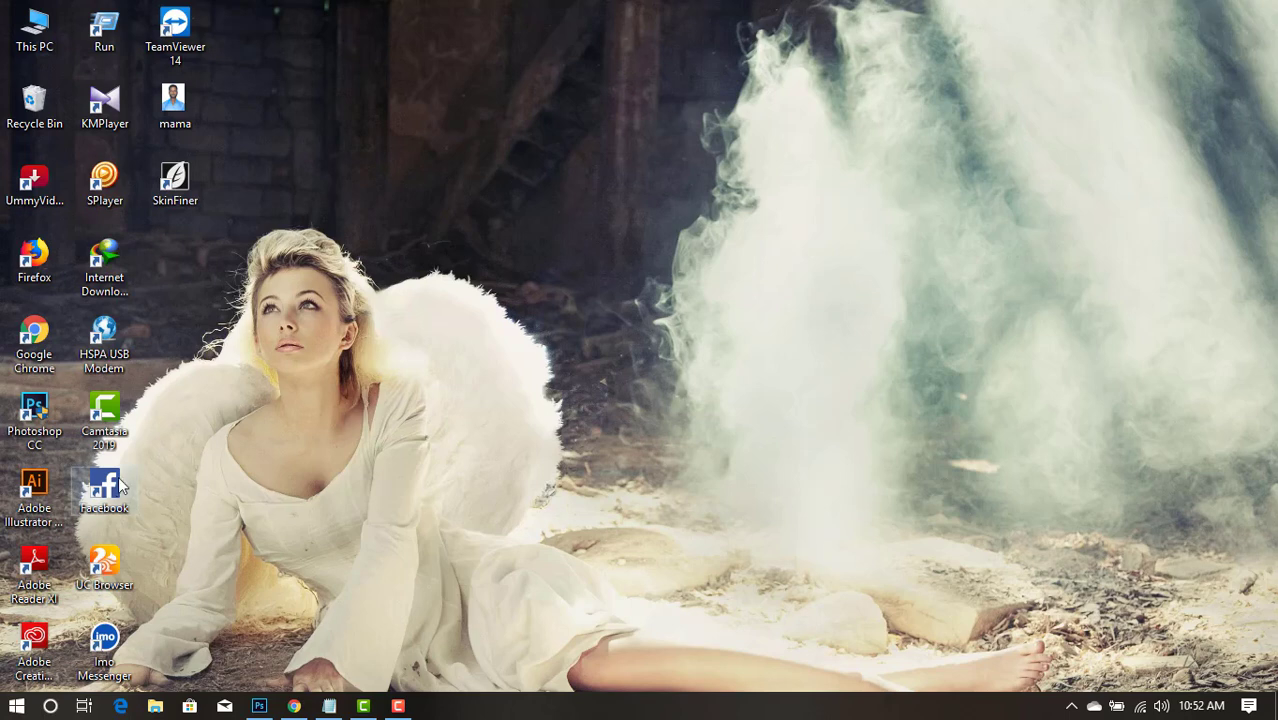
Bring Photoshop's blank Untitled-1 canvas to the front of the Windows desktop.
drag(161, 457, 73, 523)
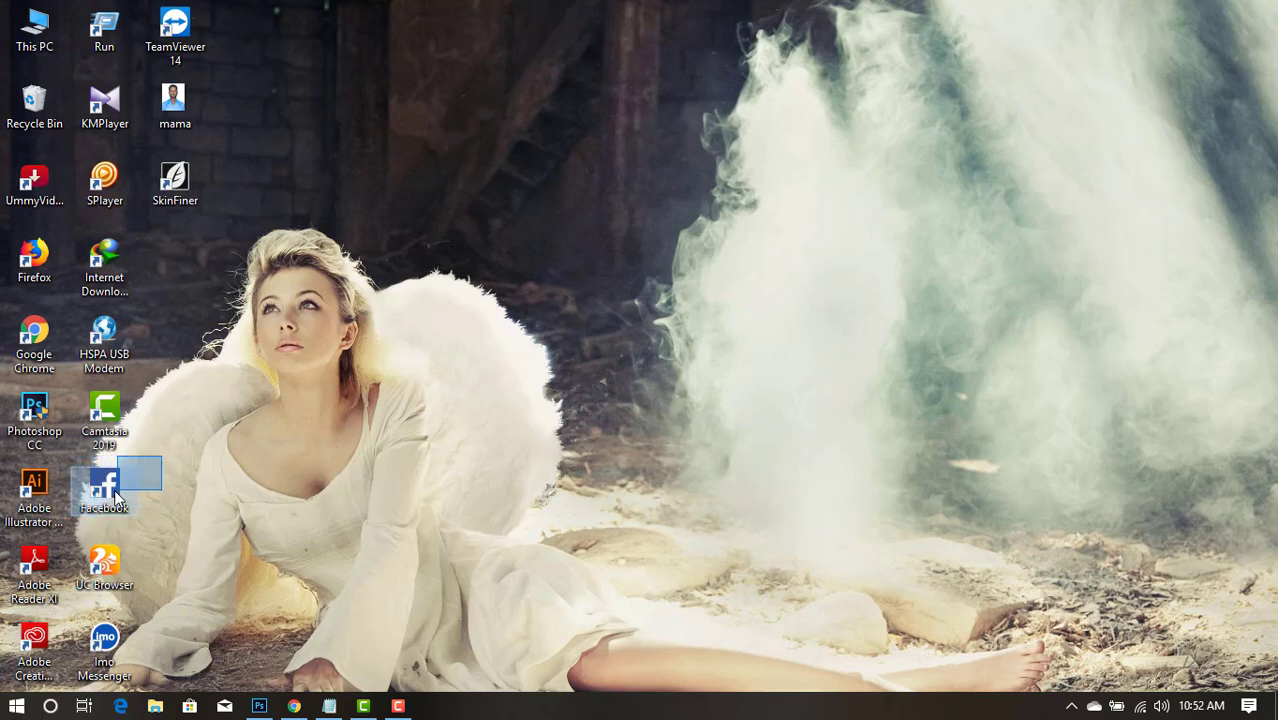
click(177, 468)
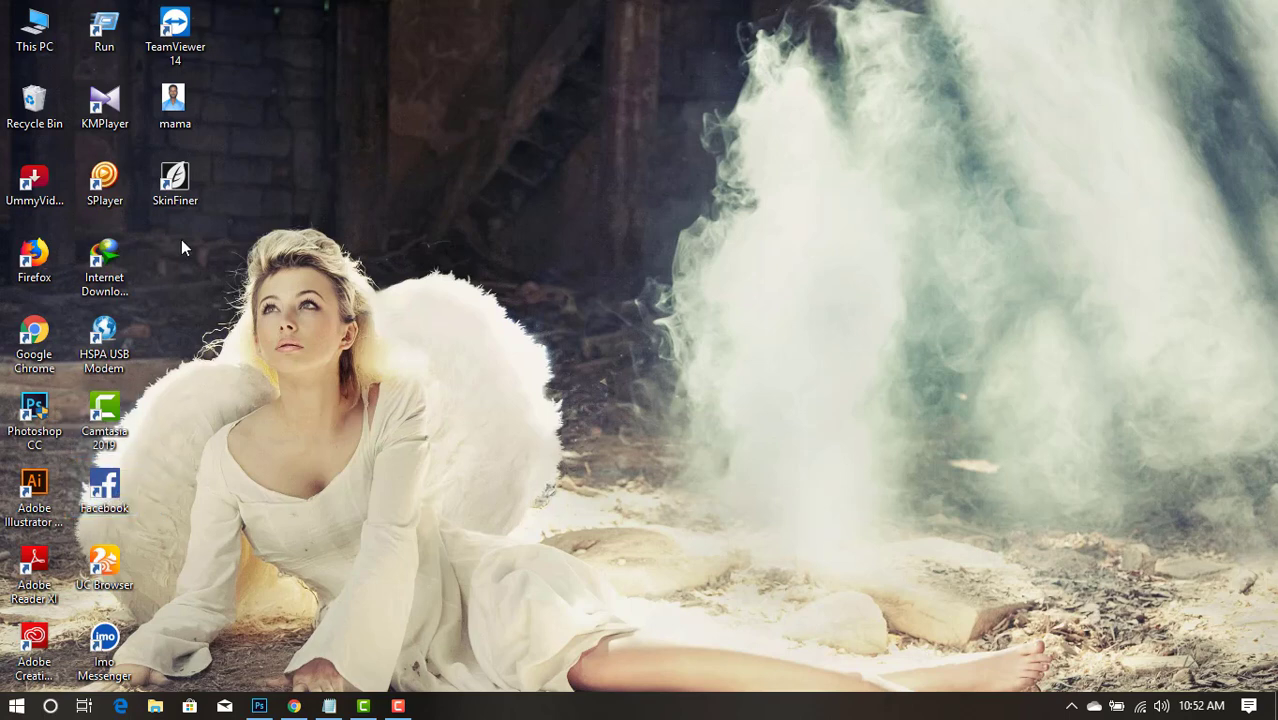
drag(226, 217, 142, 154)
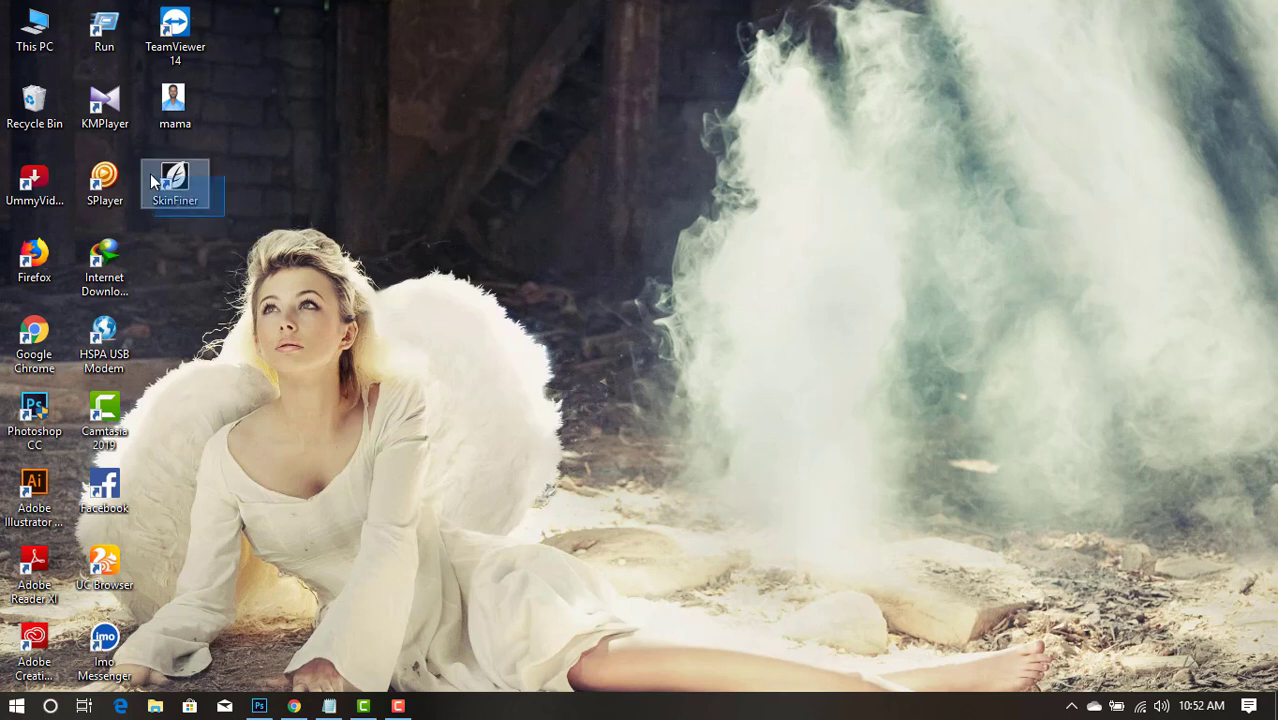
click(261, 707)
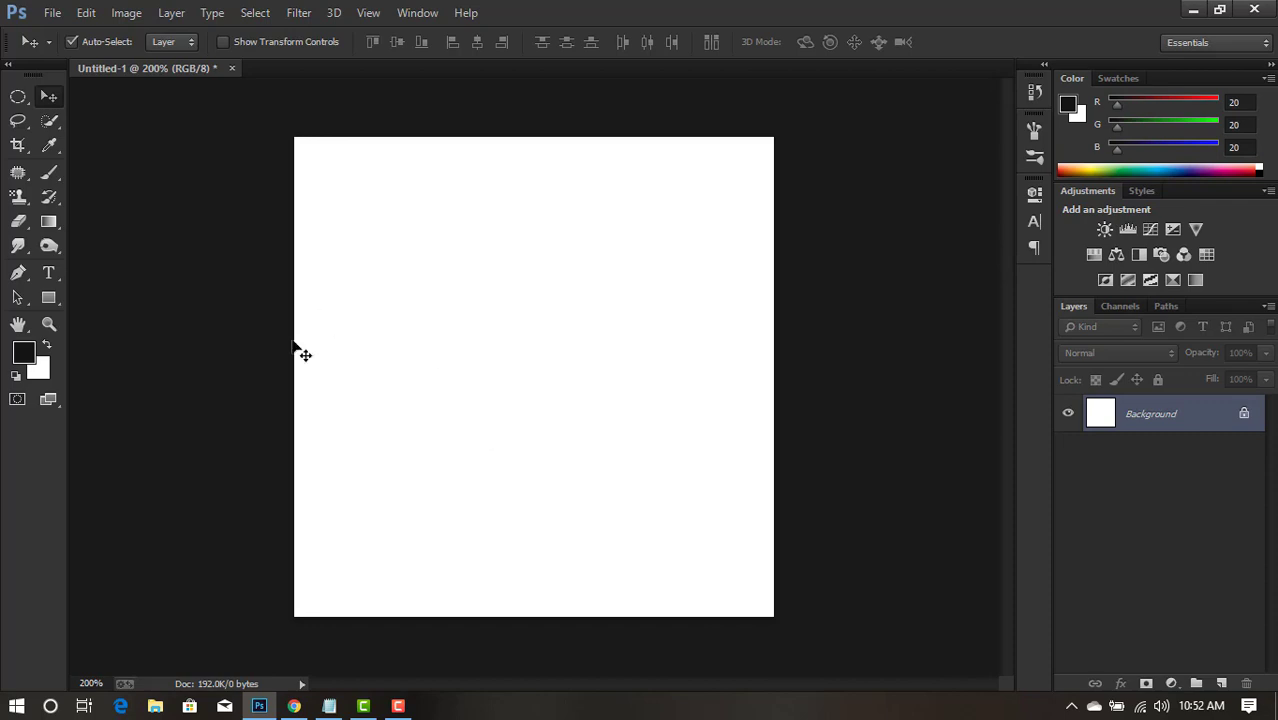
click(696, 591)
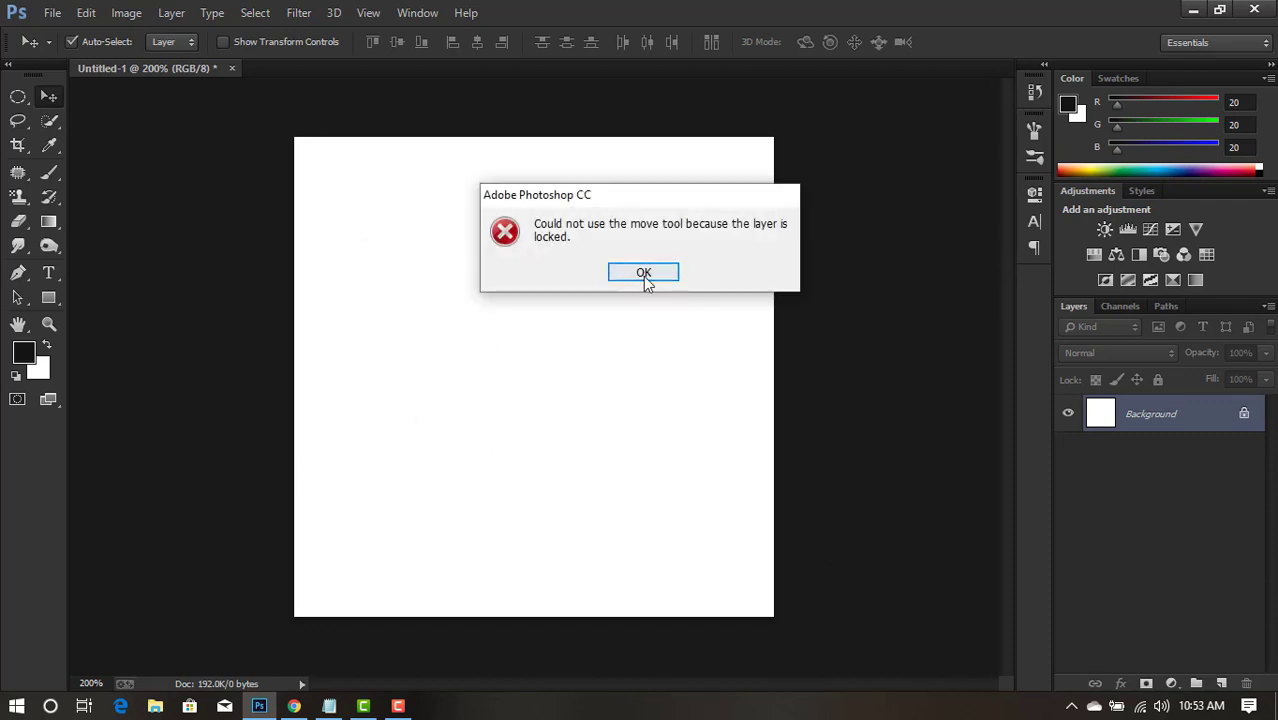
click(643, 274)
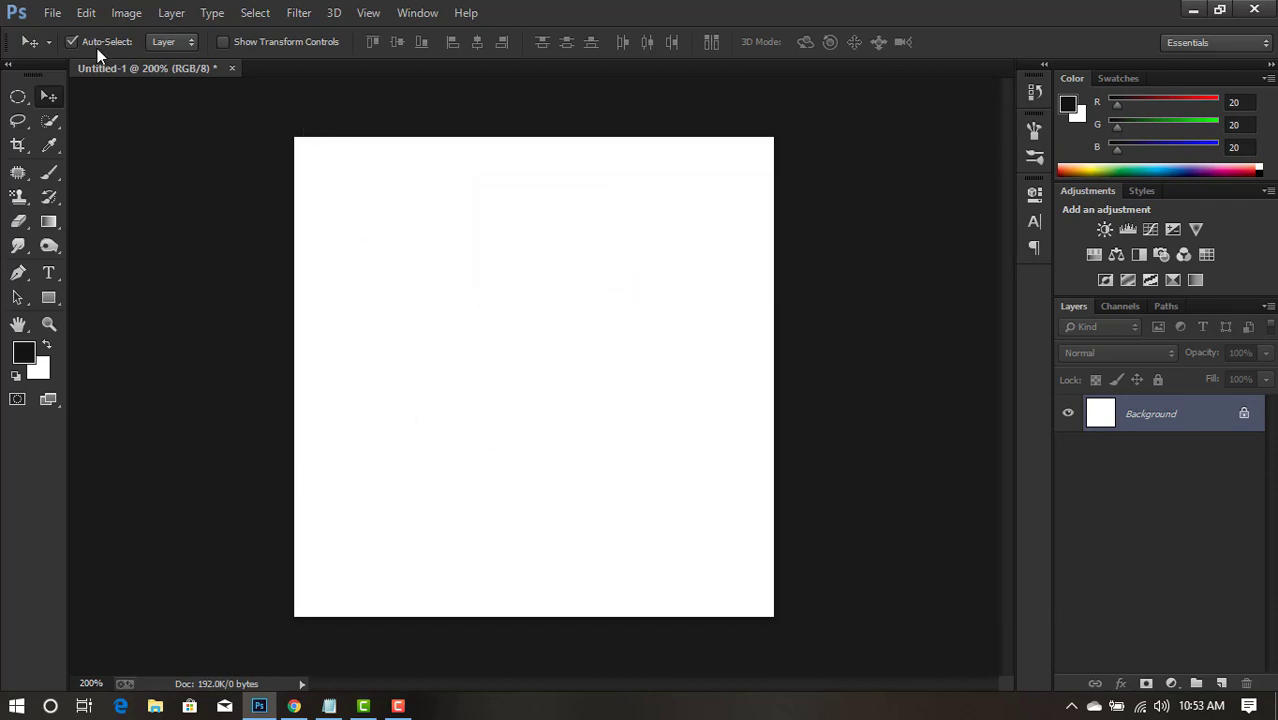
click(52, 13)
click(70, 33)
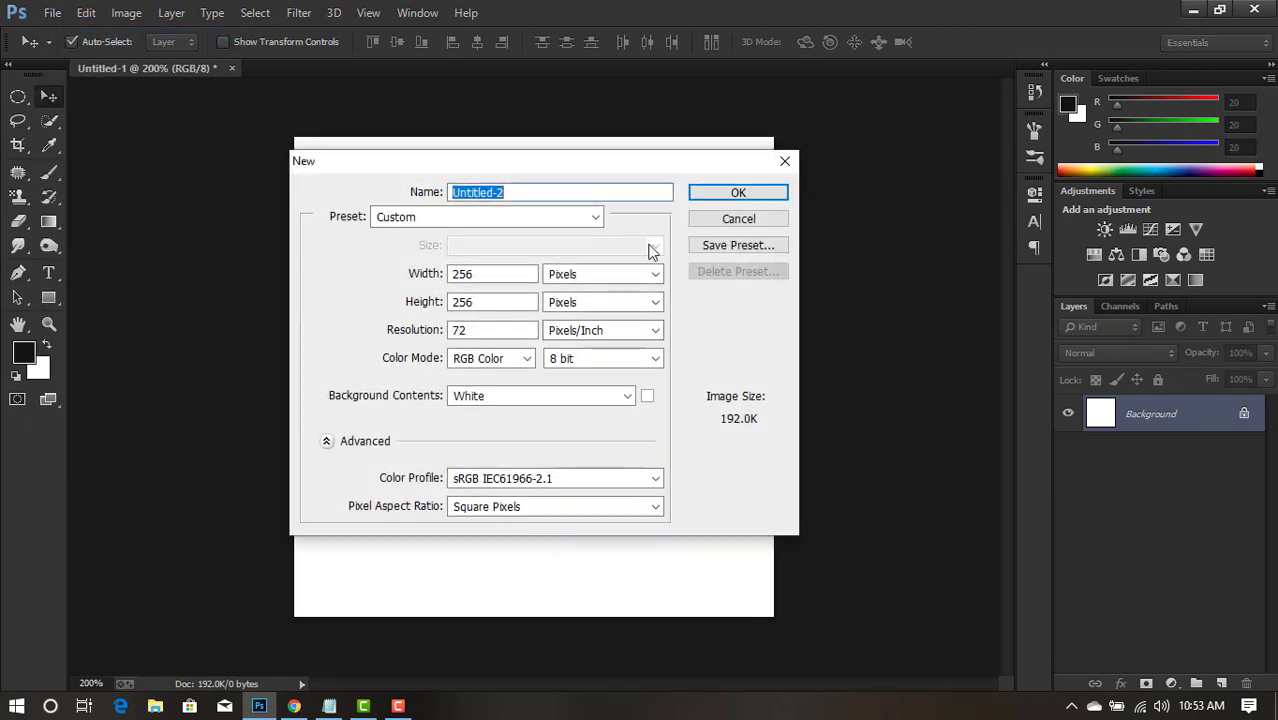
click(728, 226)
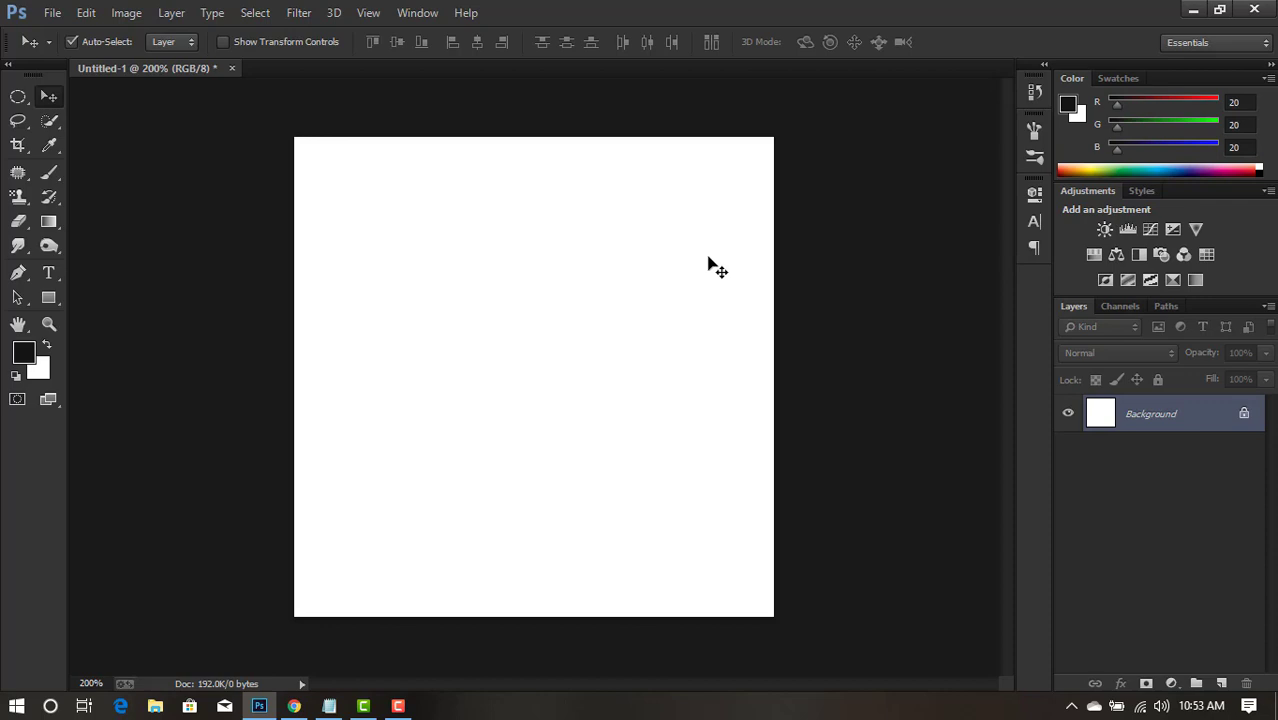
click(335, 708)
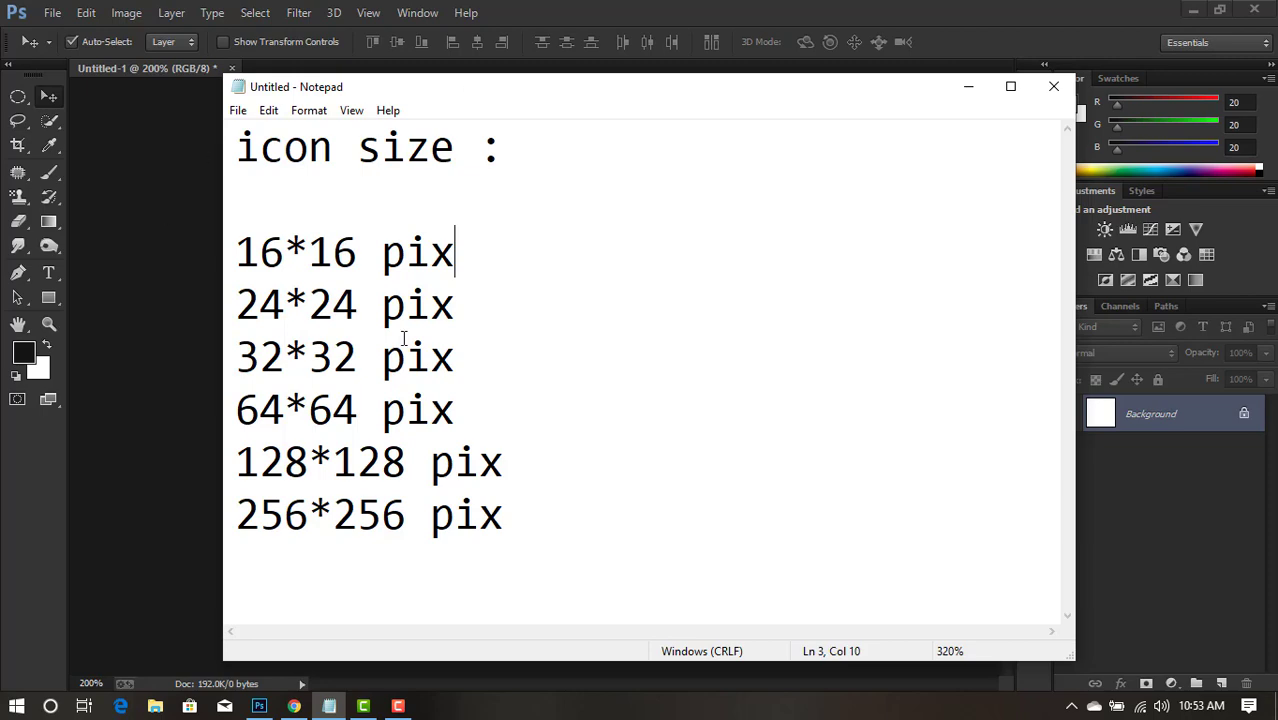
Minimize the Notepad icon-size list to show Photoshop again.
key(super+Down)
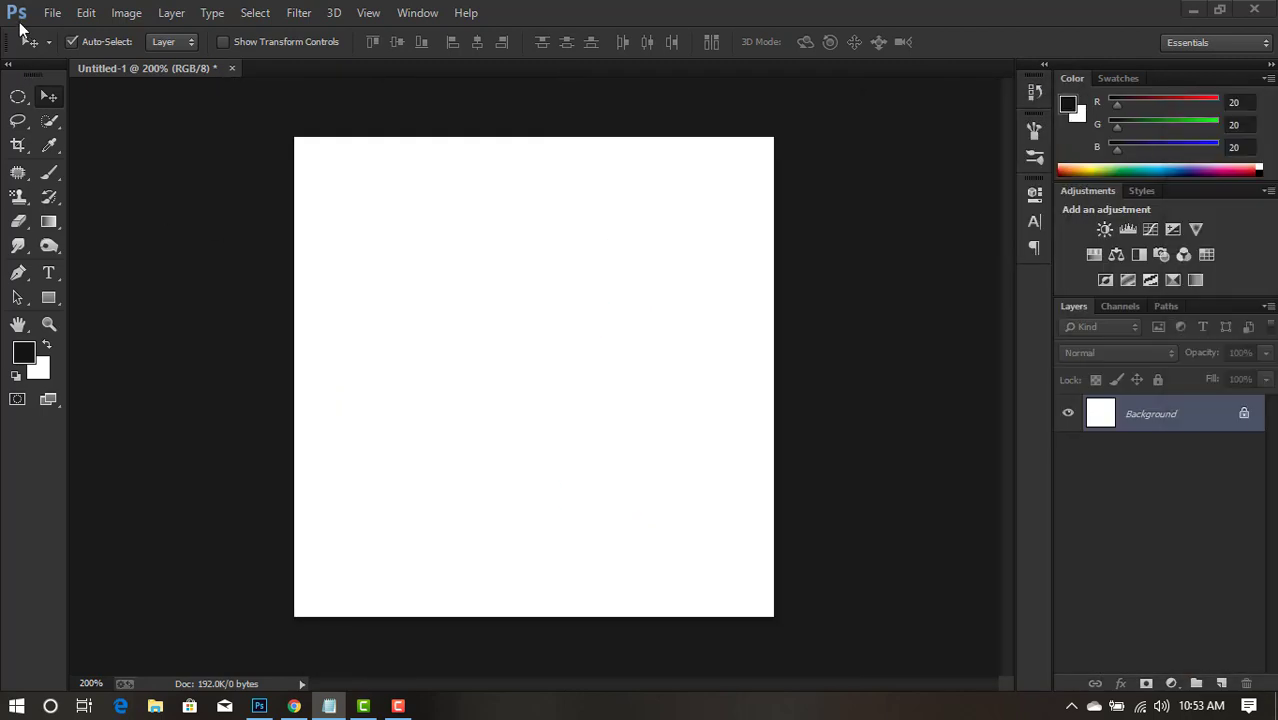
Create a new 256 × 256 px white document.
click(52, 12)
click(57, 36)
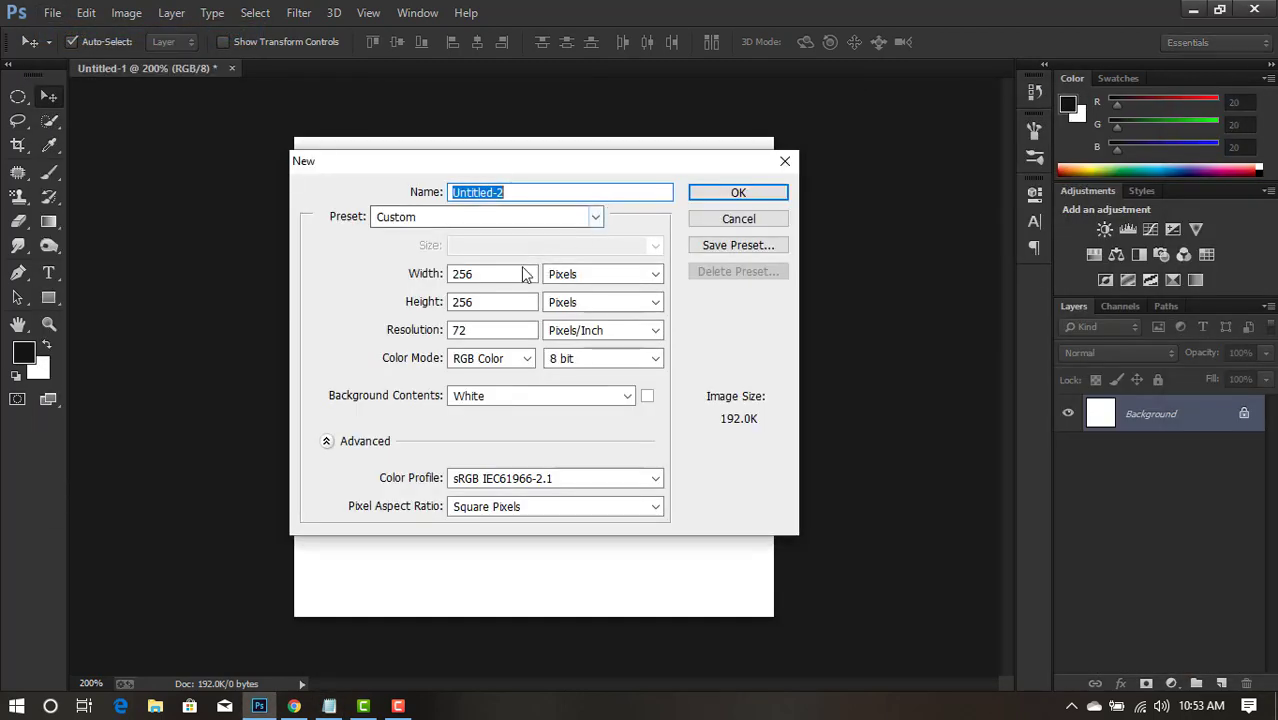
click(514, 273)
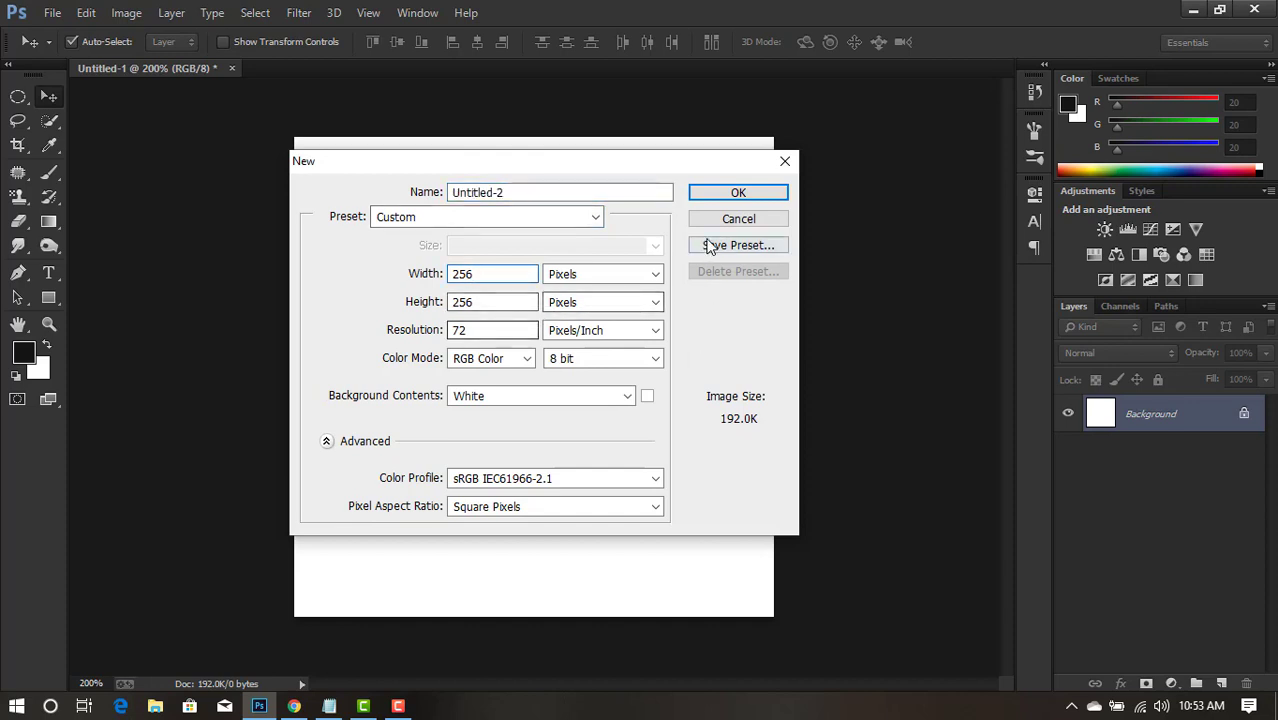
click(740, 217)
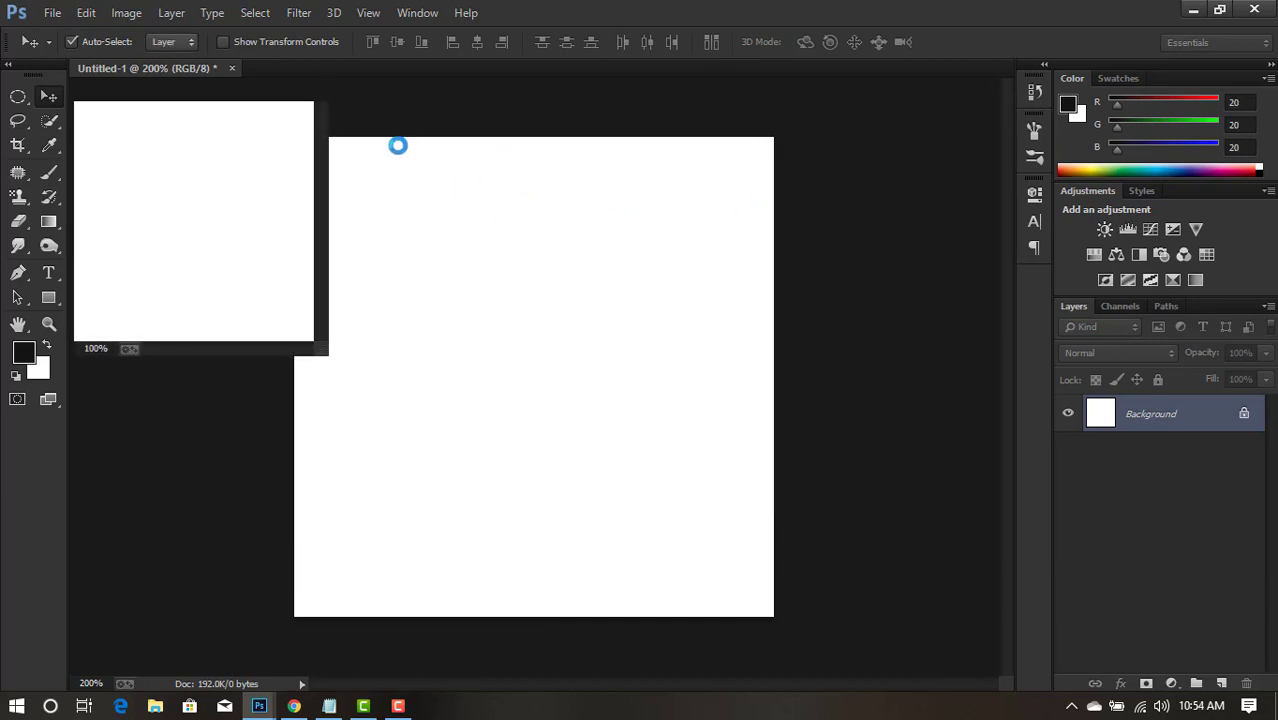
Dock Untitled-2 as a tab, close Untitled-1 without saving, and zoom to 200%.
drag(188, 89, 586, 75)
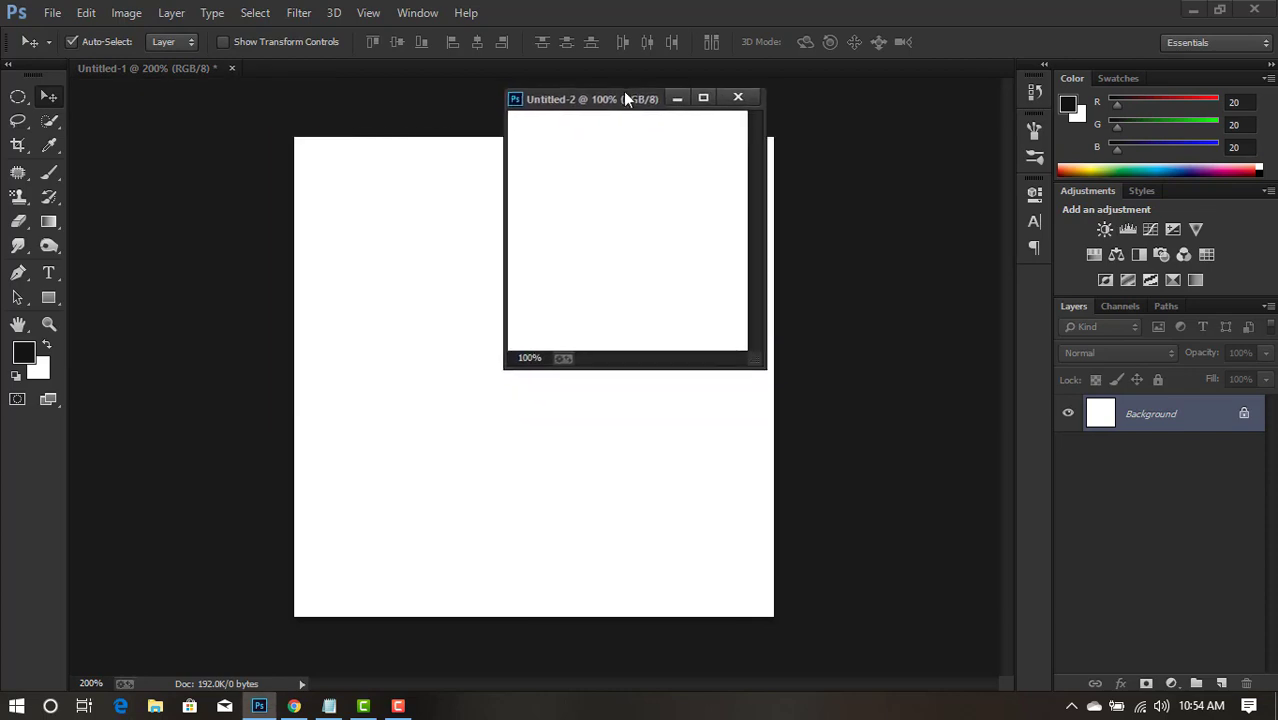
click(231, 68)
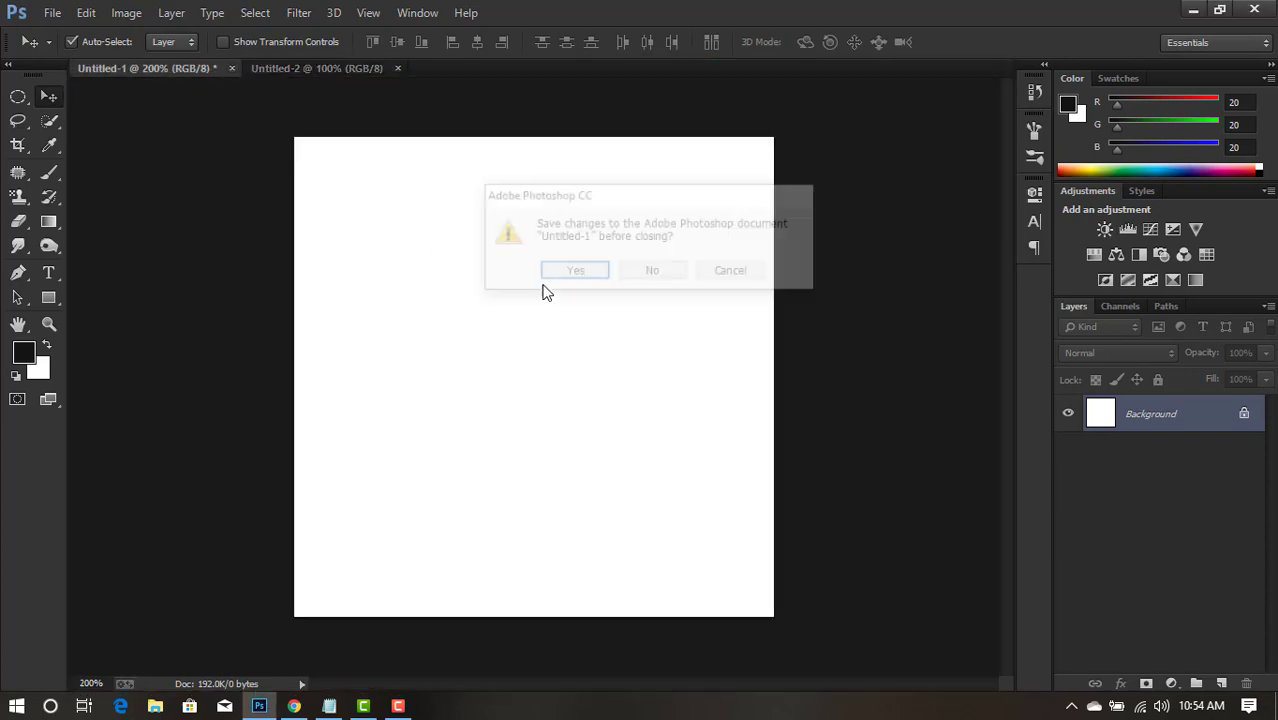
click(659, 281)
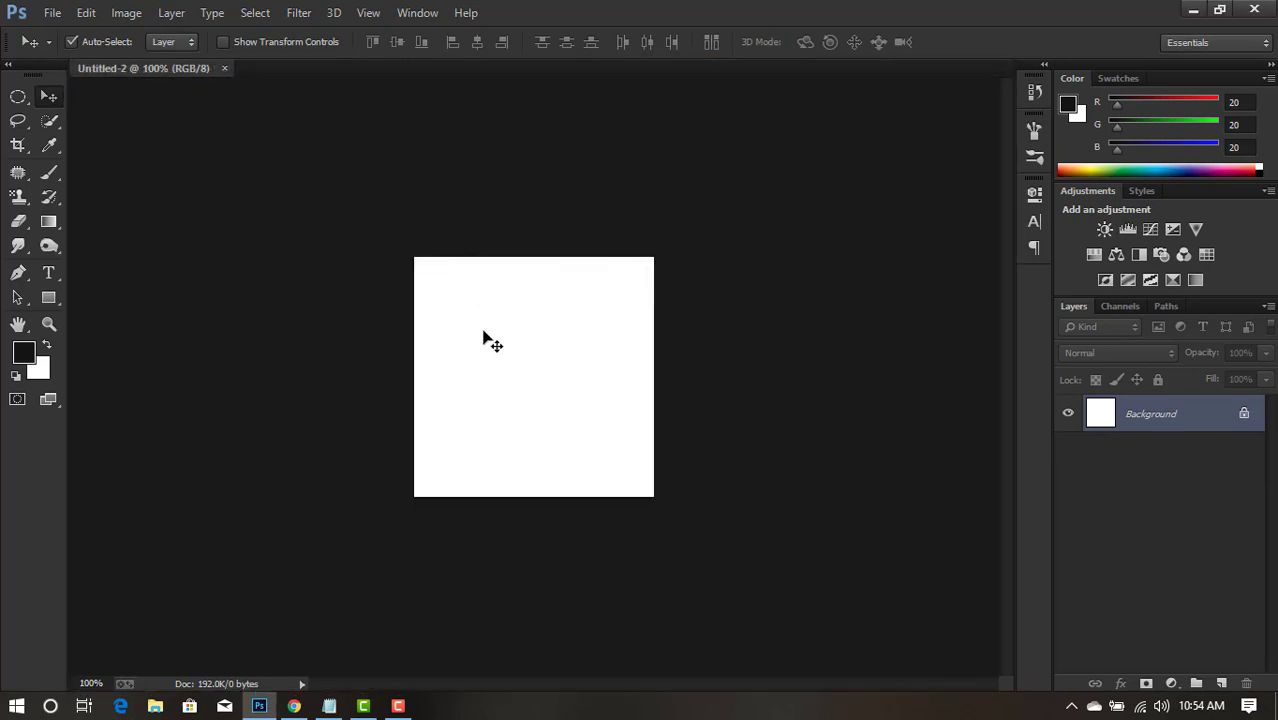
key(ctrl+plus)
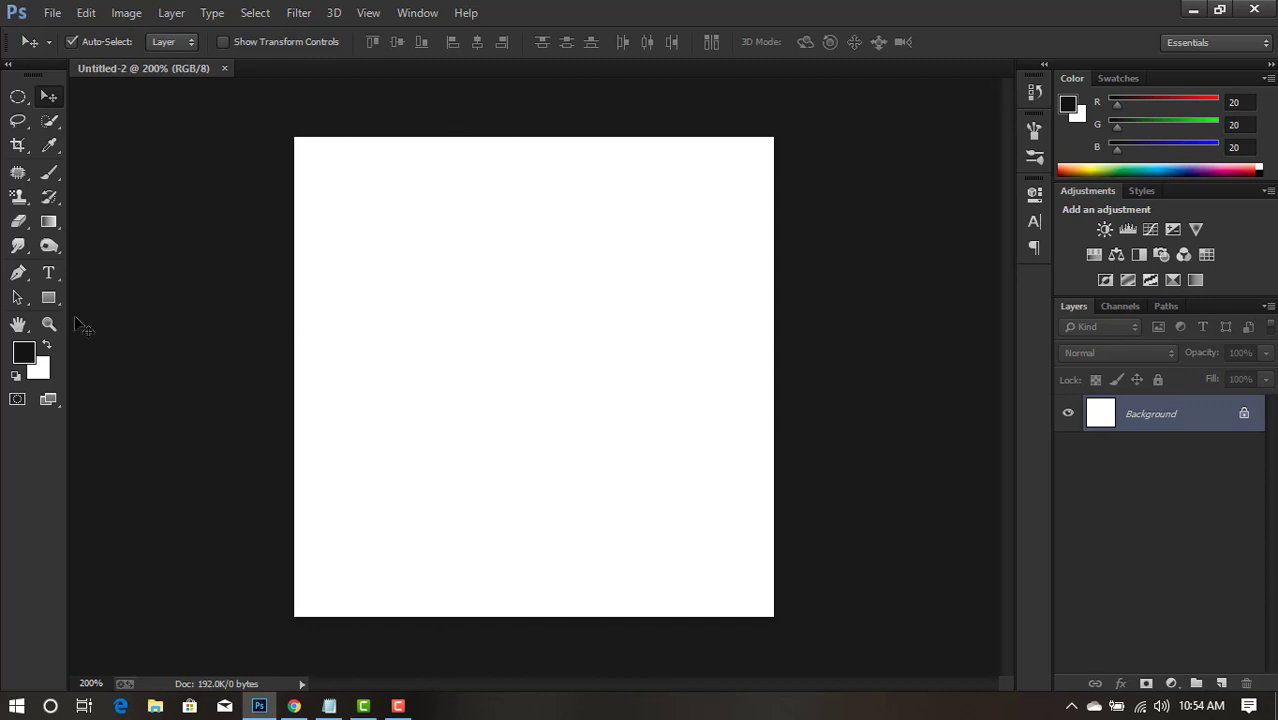
click(51, 299)
click(99, 326)
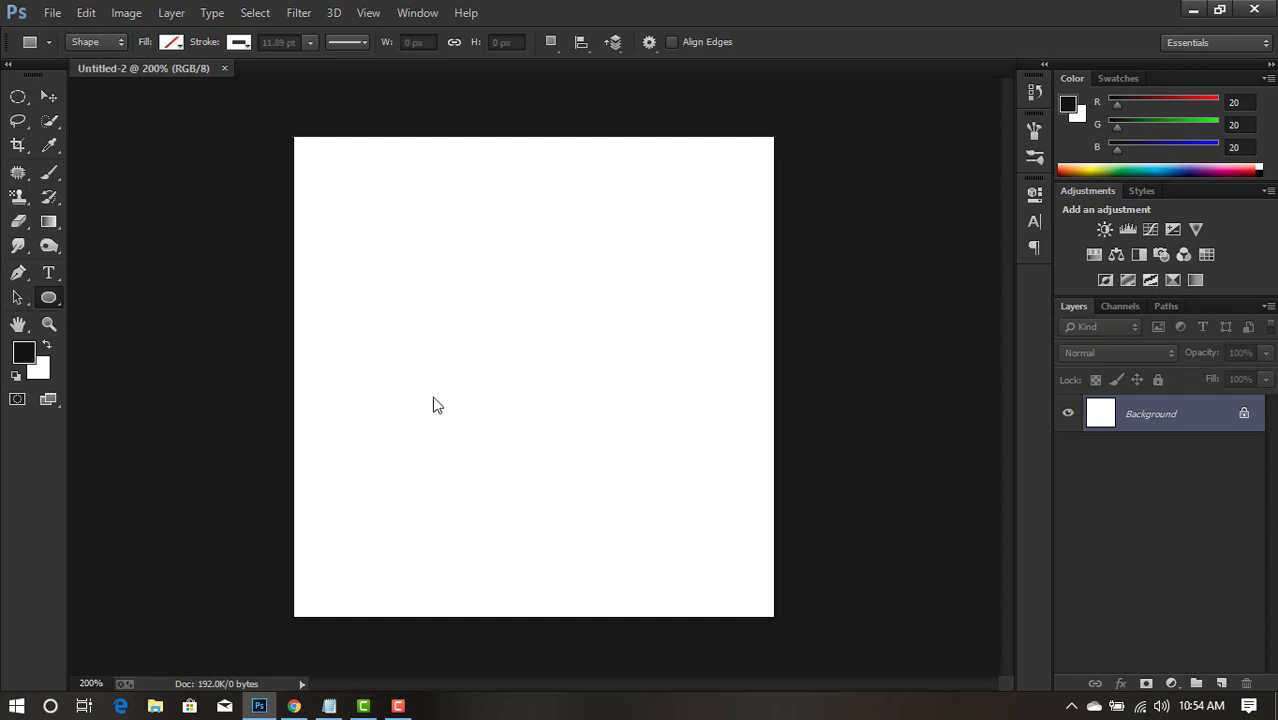
mouse_move(358, 210)
mouse_down()
mouse_move(720, 587)
mouse_move(693, 542)
mouse_up()
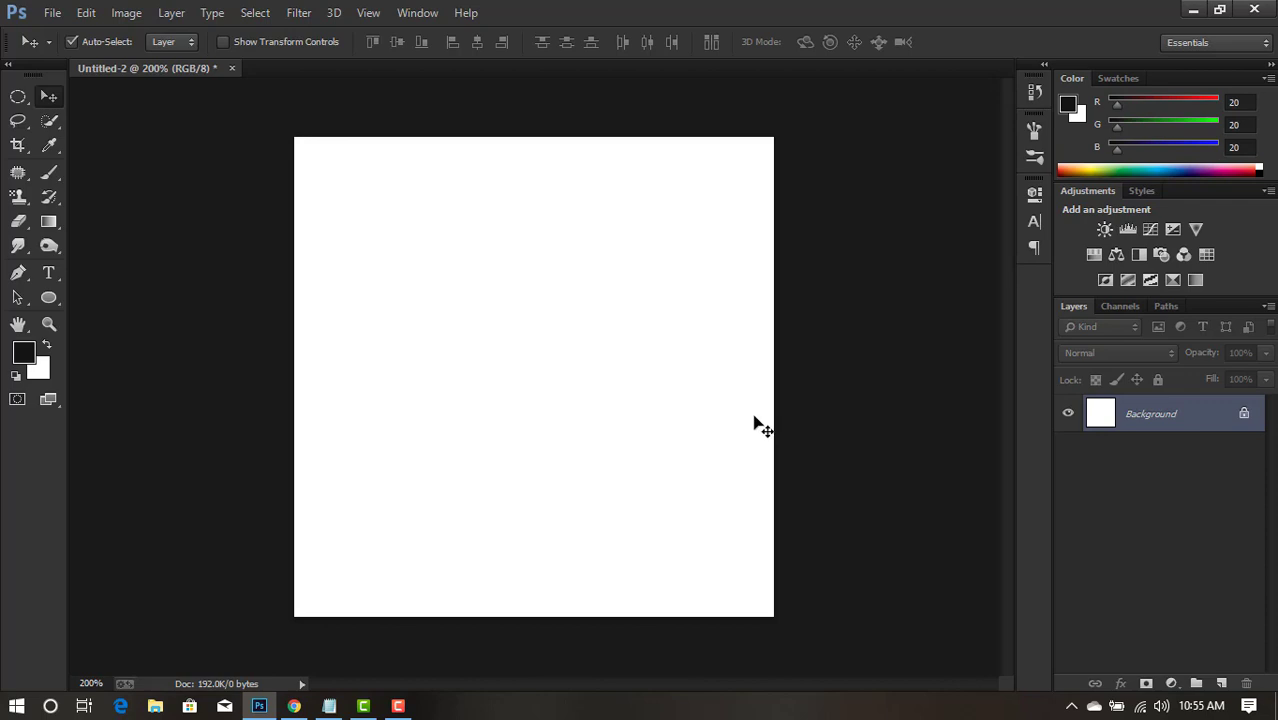
Draw a 196 × 196 px circle with a white fill and red outline.
click(52, 299)
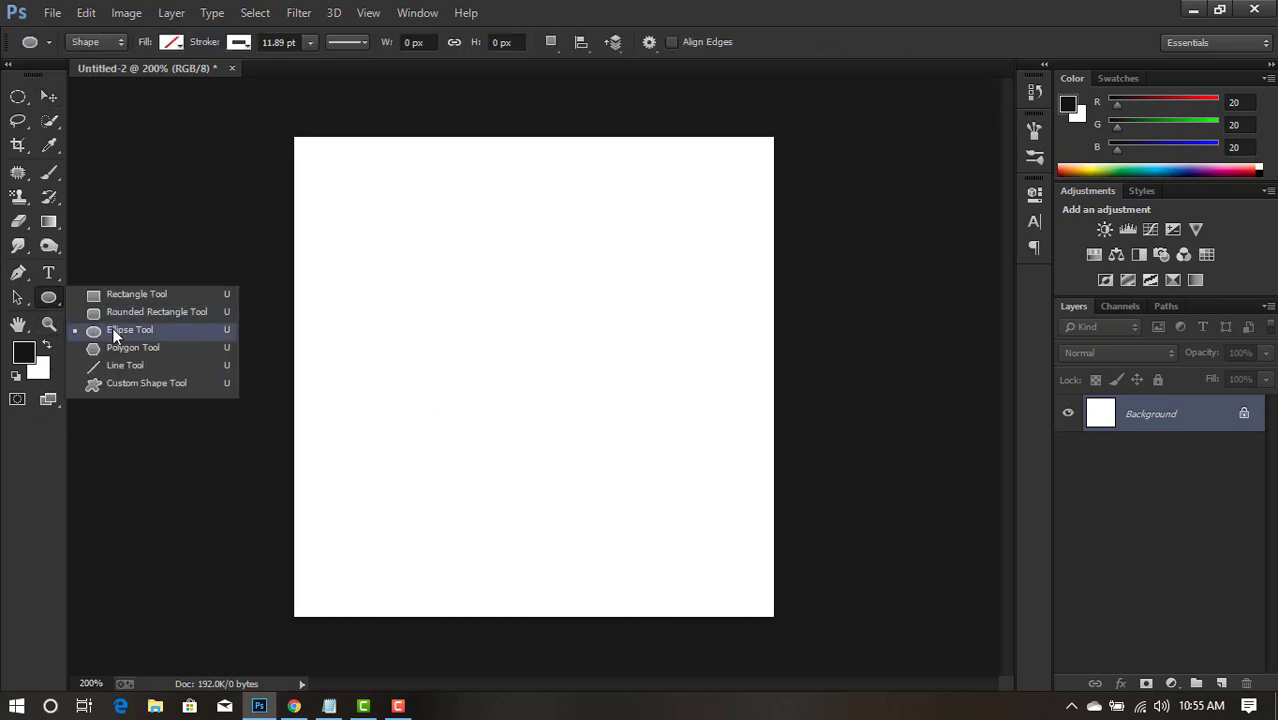
click(91, 329)
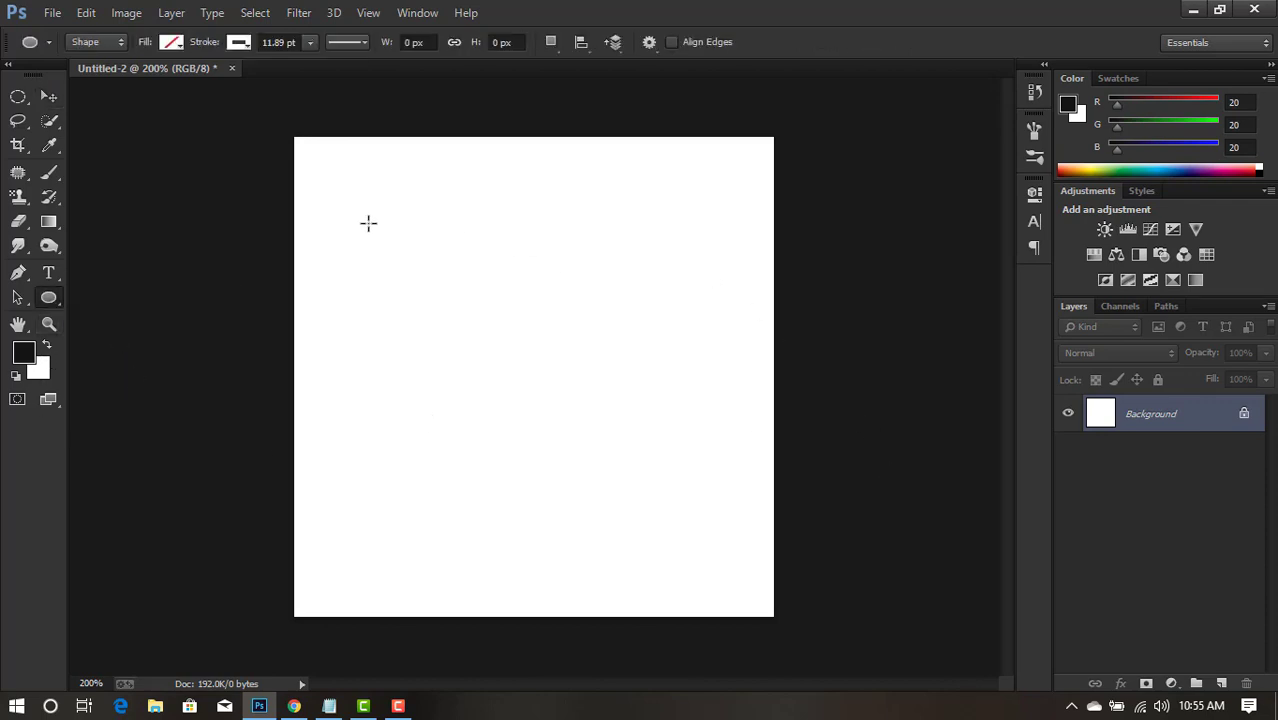
drag(343, 219, 656, 504)
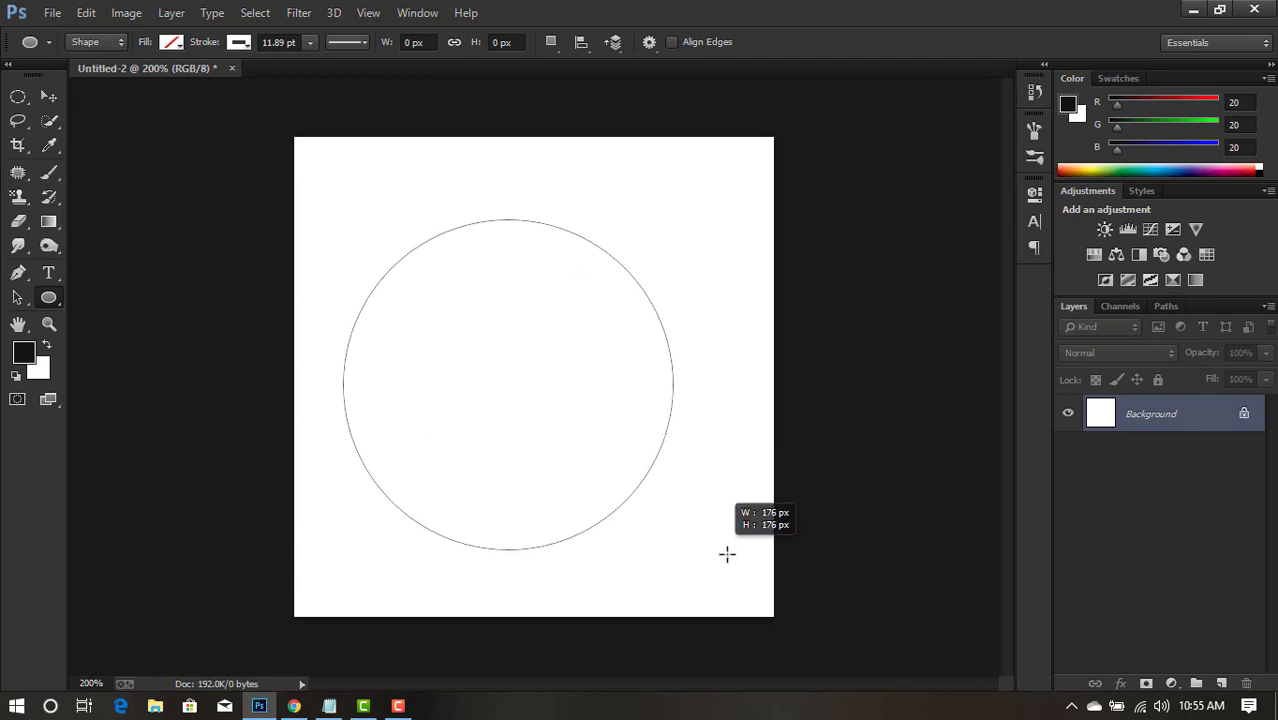
drag(656, 504, 767, 588)
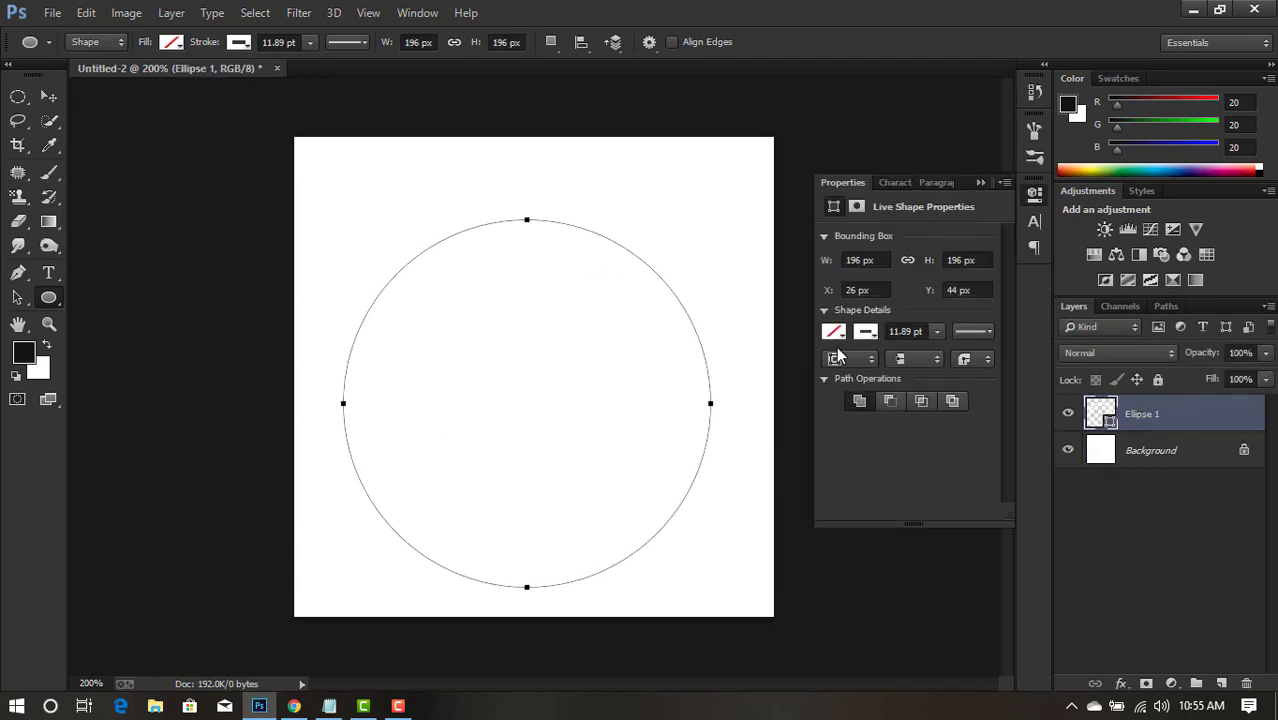
click(835, 333)
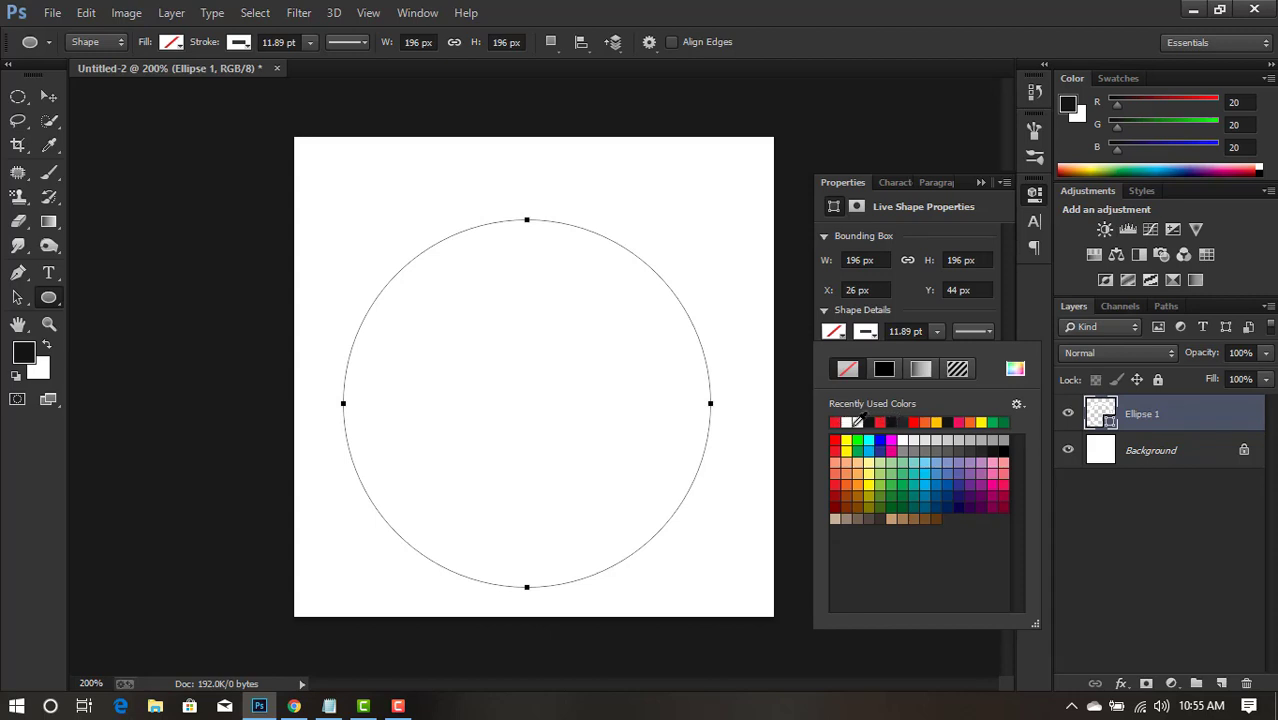
click(847, 422)
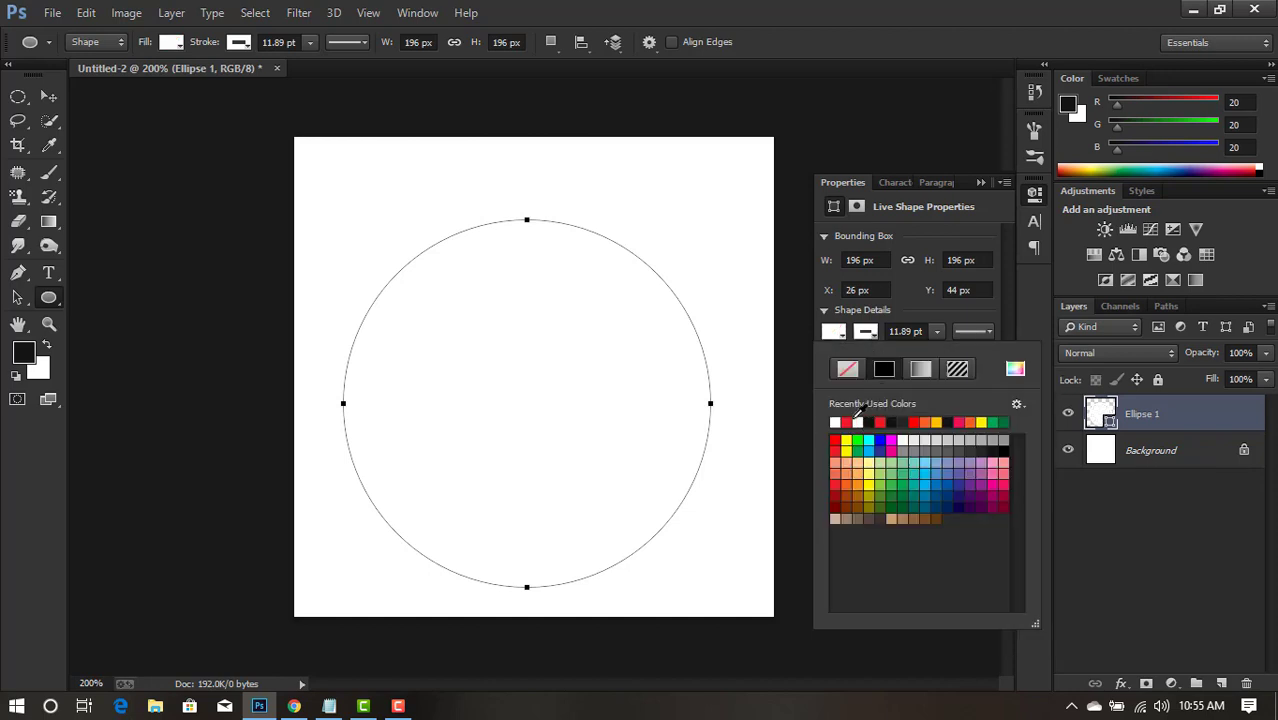
click(846, 422)
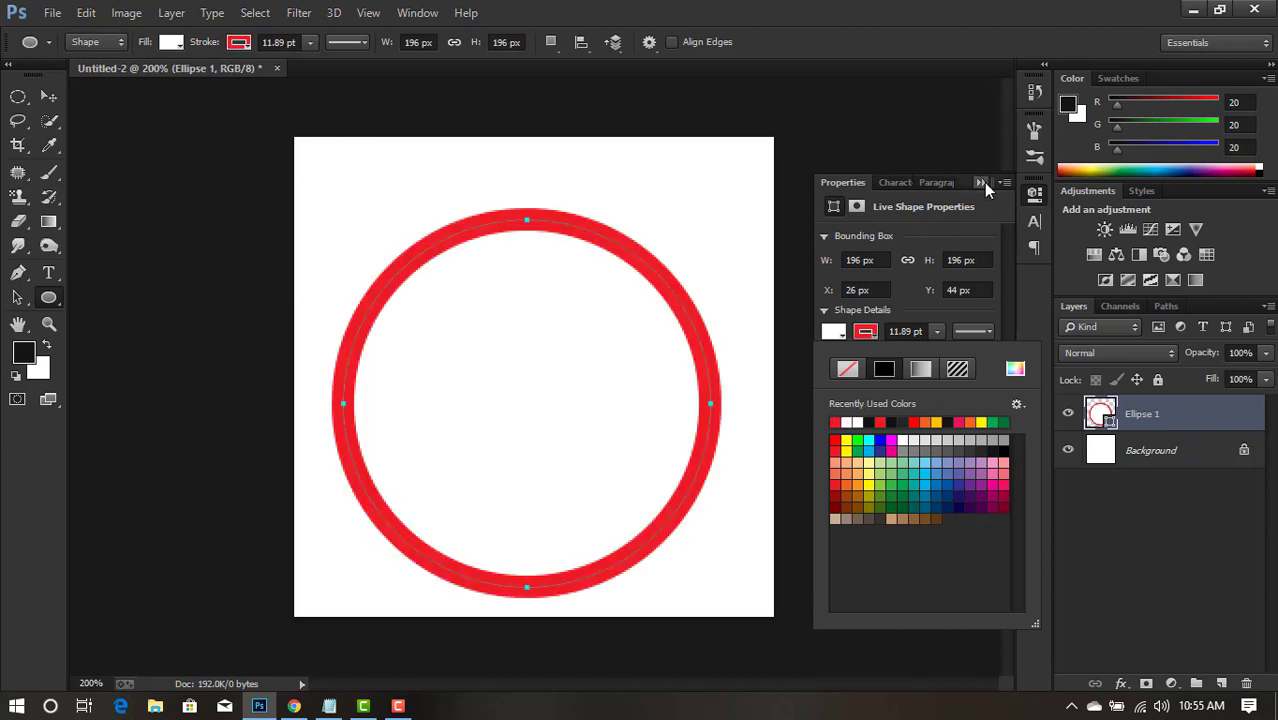
click(983, 182)
Reposition the red circle on the canvas and hide the white Background layer.
click(50, 100)
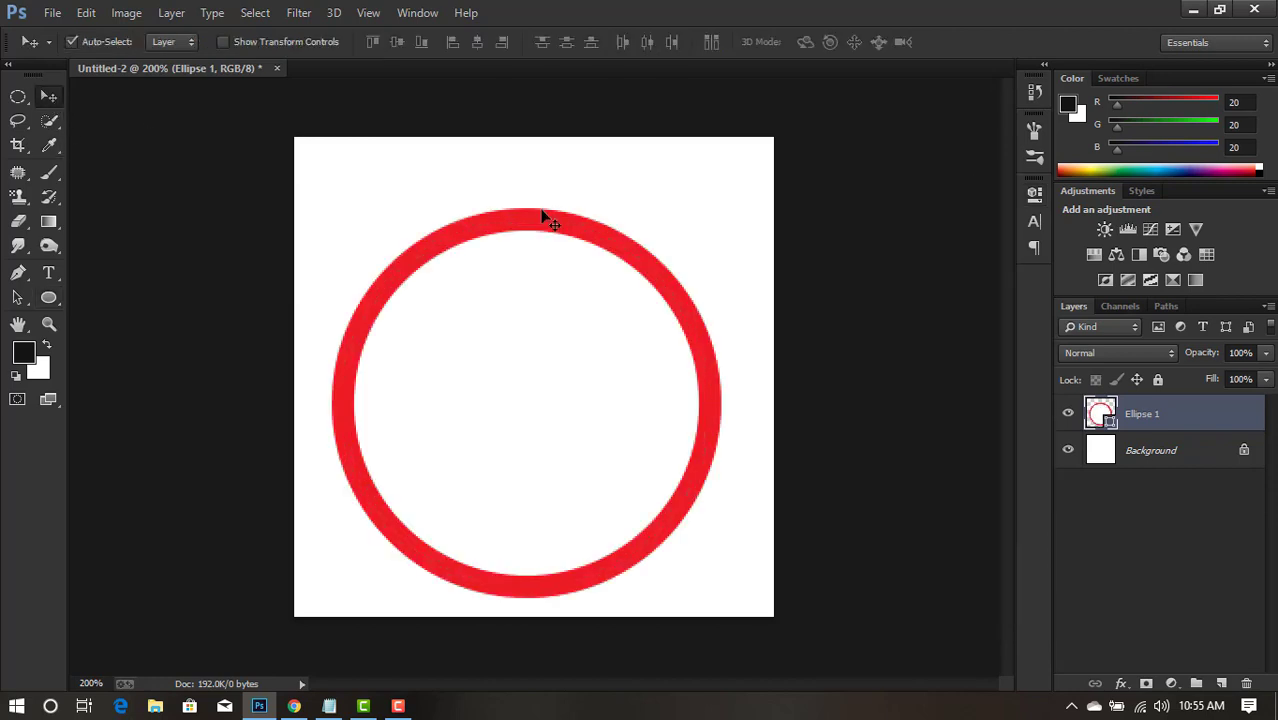
drag(525, 215, 496, 232)
mouse_move(559, 334)
mouse_down()
mouse_move(559, 288)
mouse_move(558, 375)
mouse_move(560, 356)
mouse_up()
click(1068, 450)
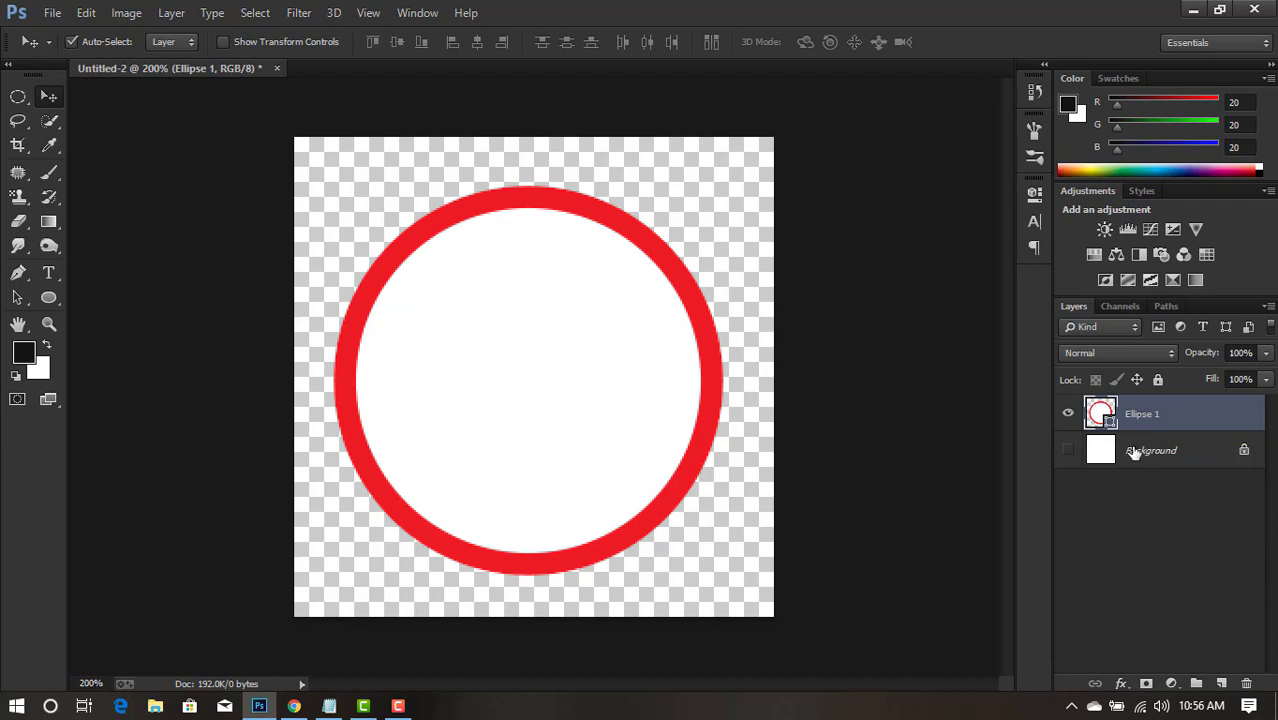
Center the red circle horizontally and vertically on the canvas.
key(ctrl+a)
click(399, 46)
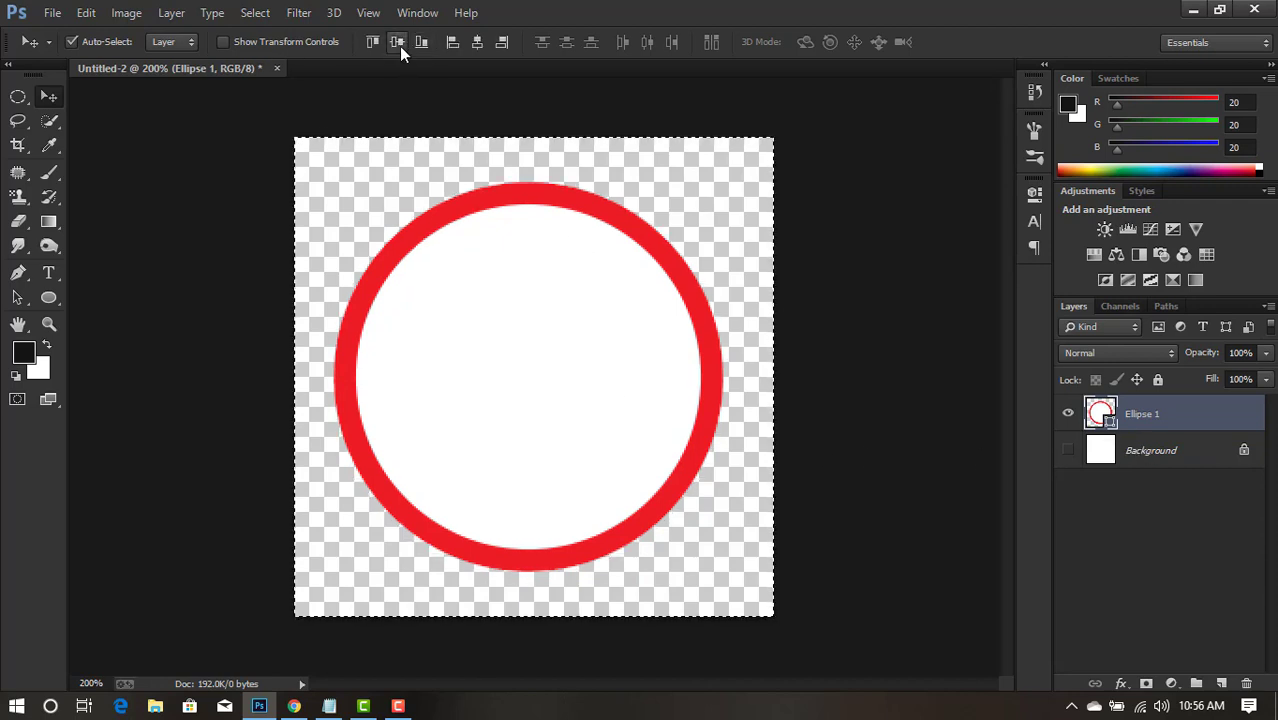
click(474, 43)
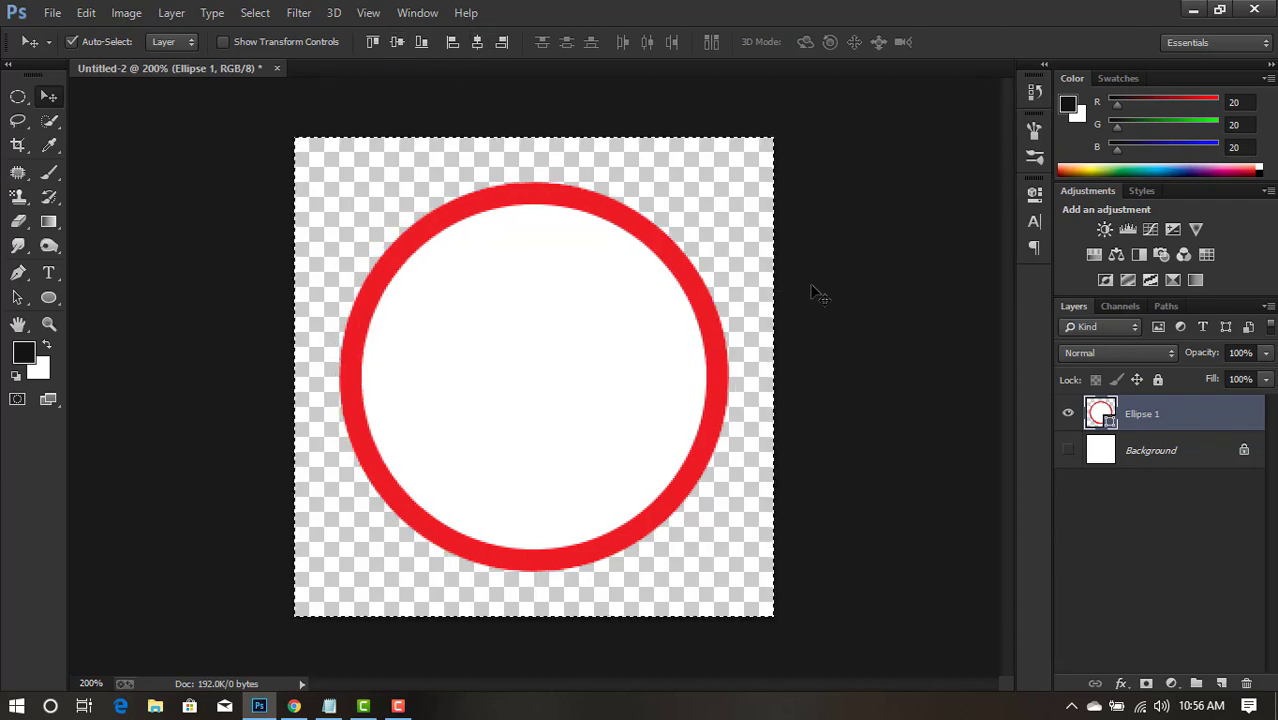
key(ctrl+d)
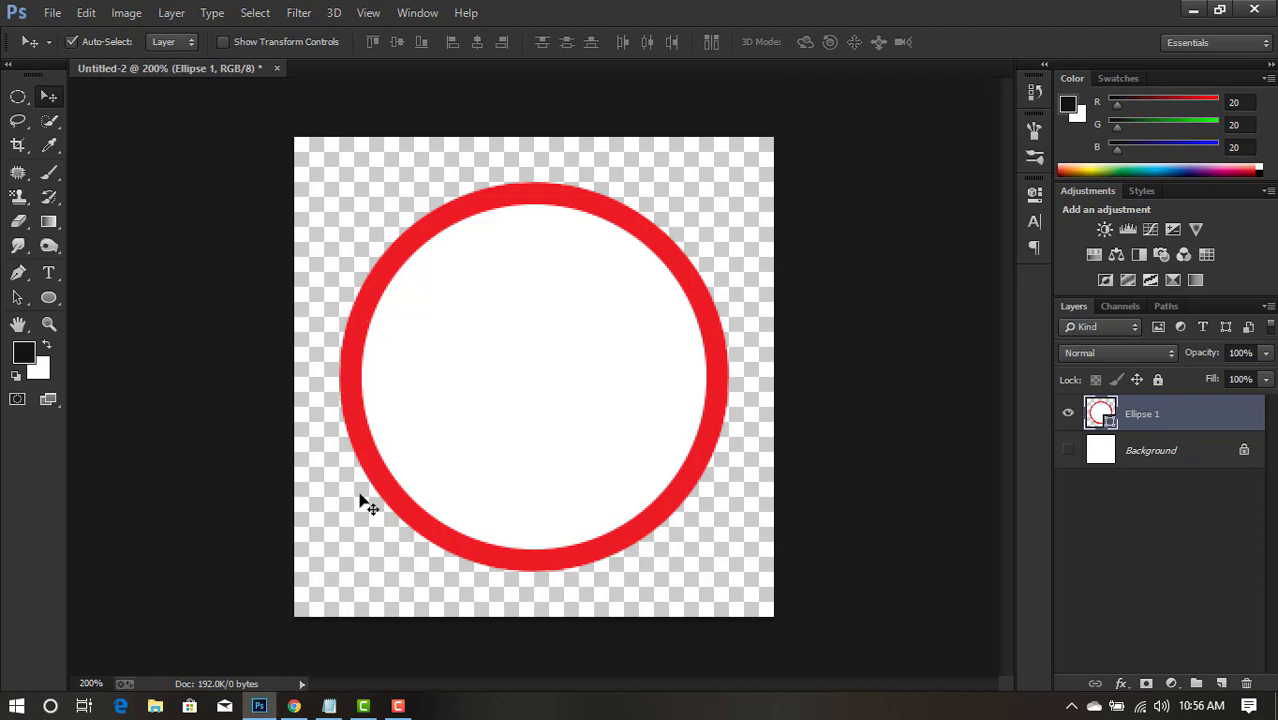
Scale the ring up to about 245 px, leaving a small margin to the edges.
key(ctrl+t)
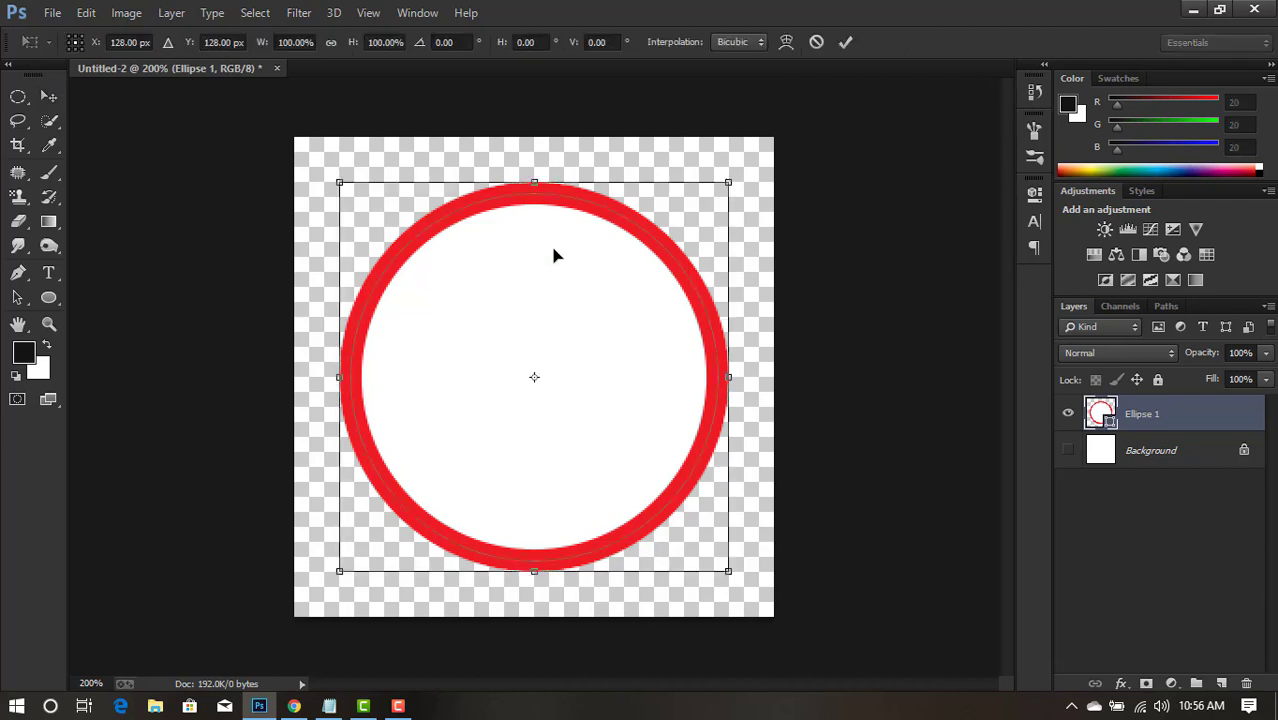
drag(732, 178, 784, 150)
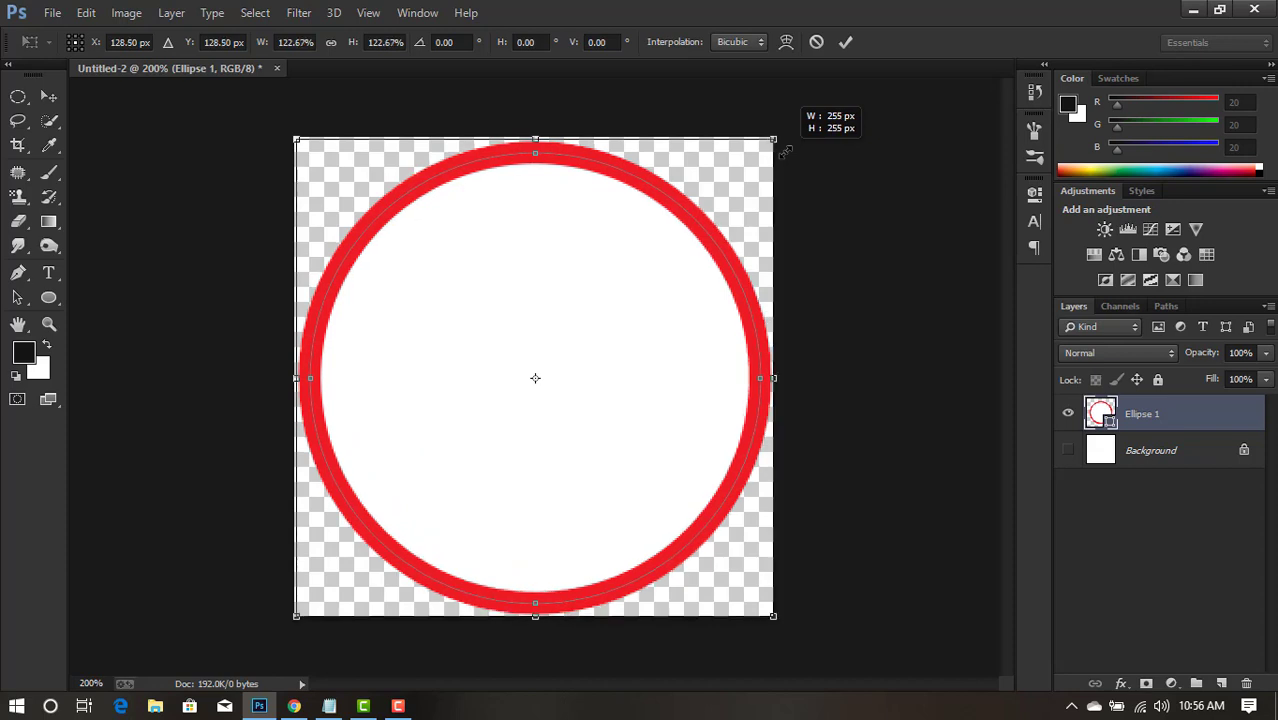
drag(785, 150, 790, 88)
click(845, 42)
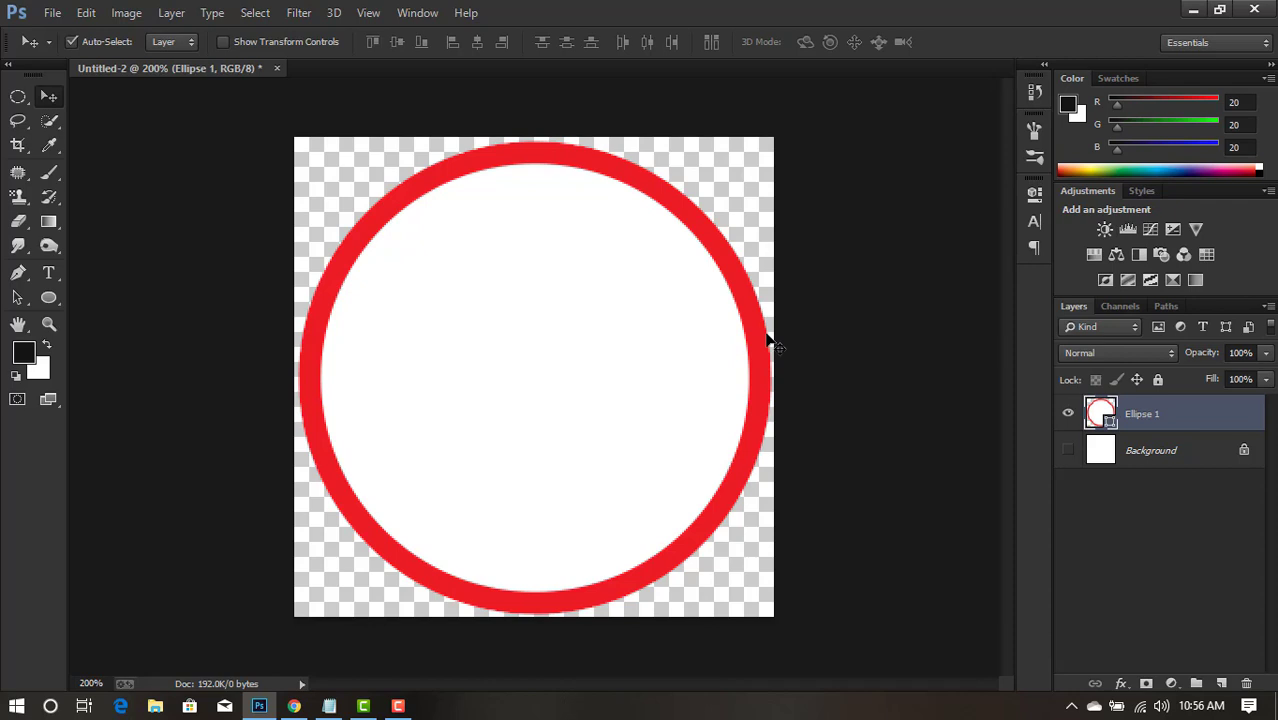
key(ctrl+t)
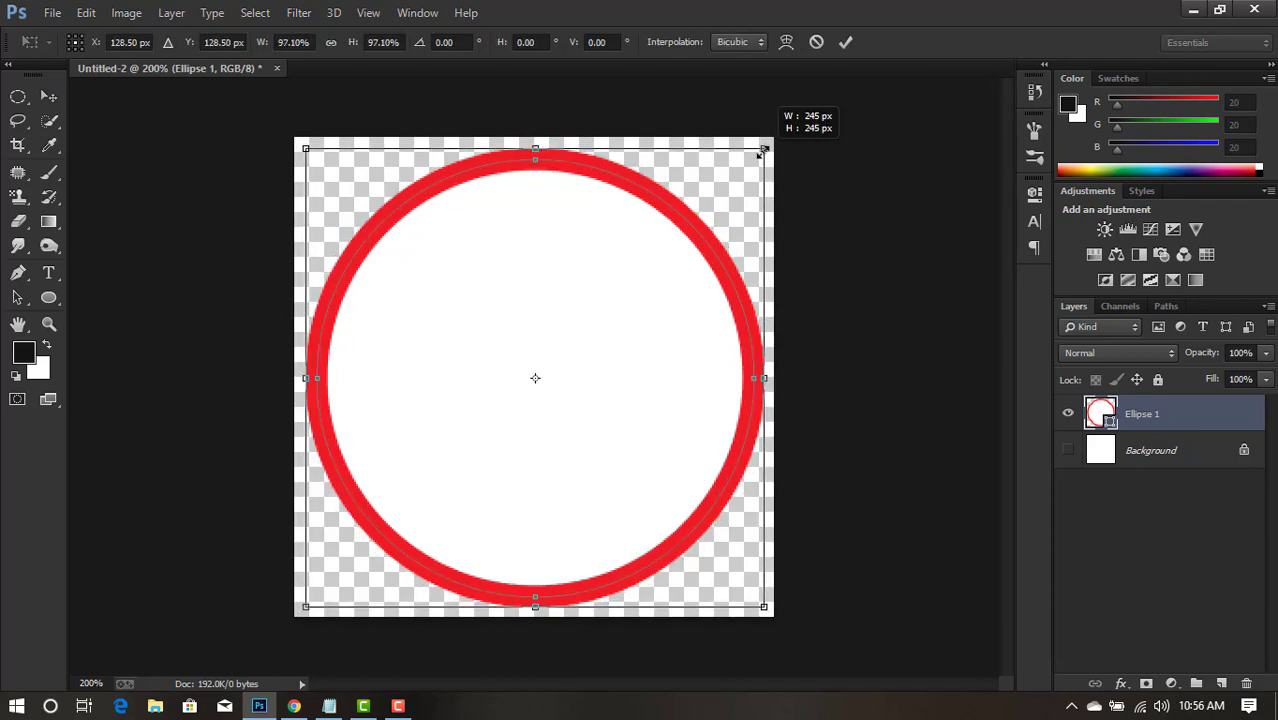
drag(769, 145, 756, 157)
click(845, 42)
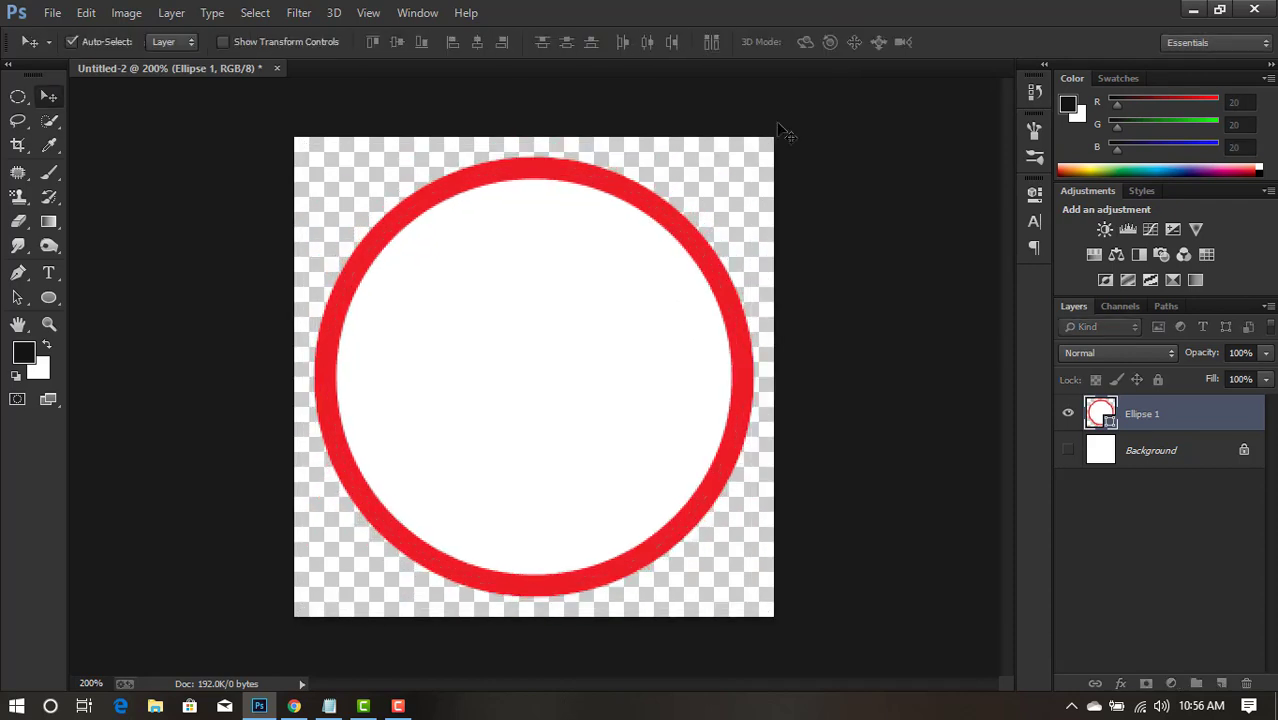
Thicken the ring's red stroke from 11.89 pt to 19.40 pt.
click(58, 292)
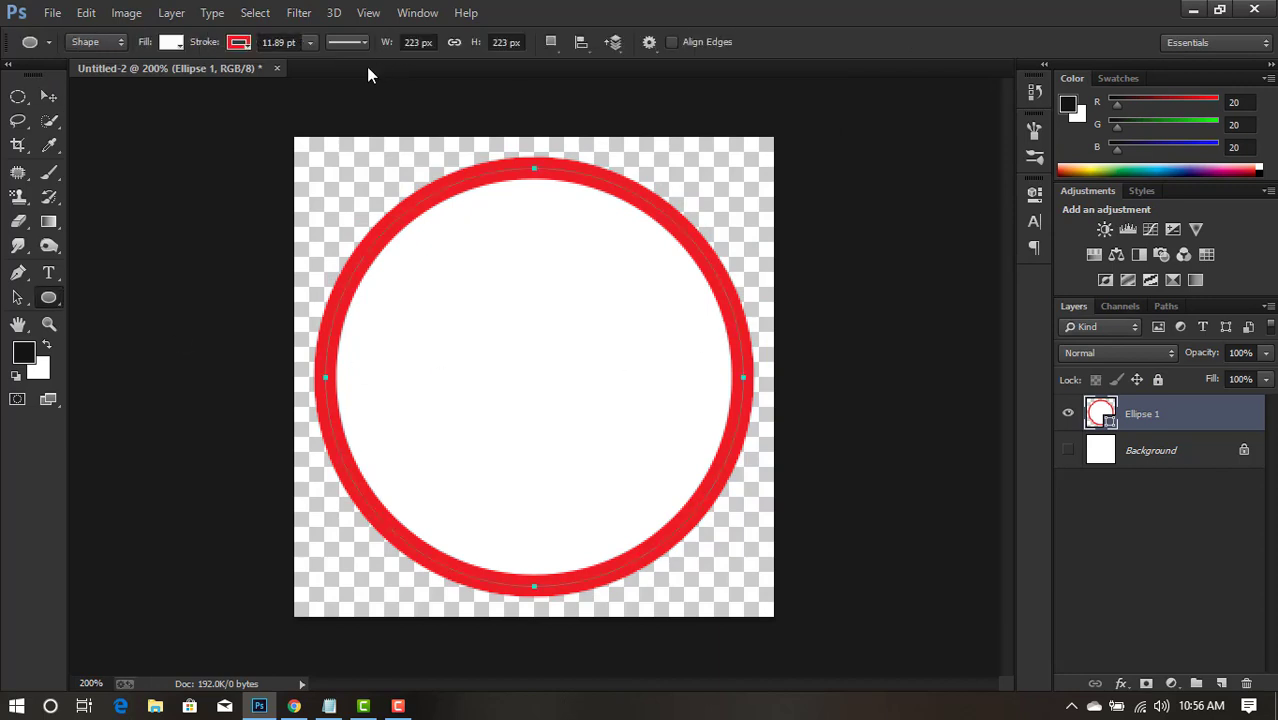
click(311, 42)
drag(310, 64, 323, 64)
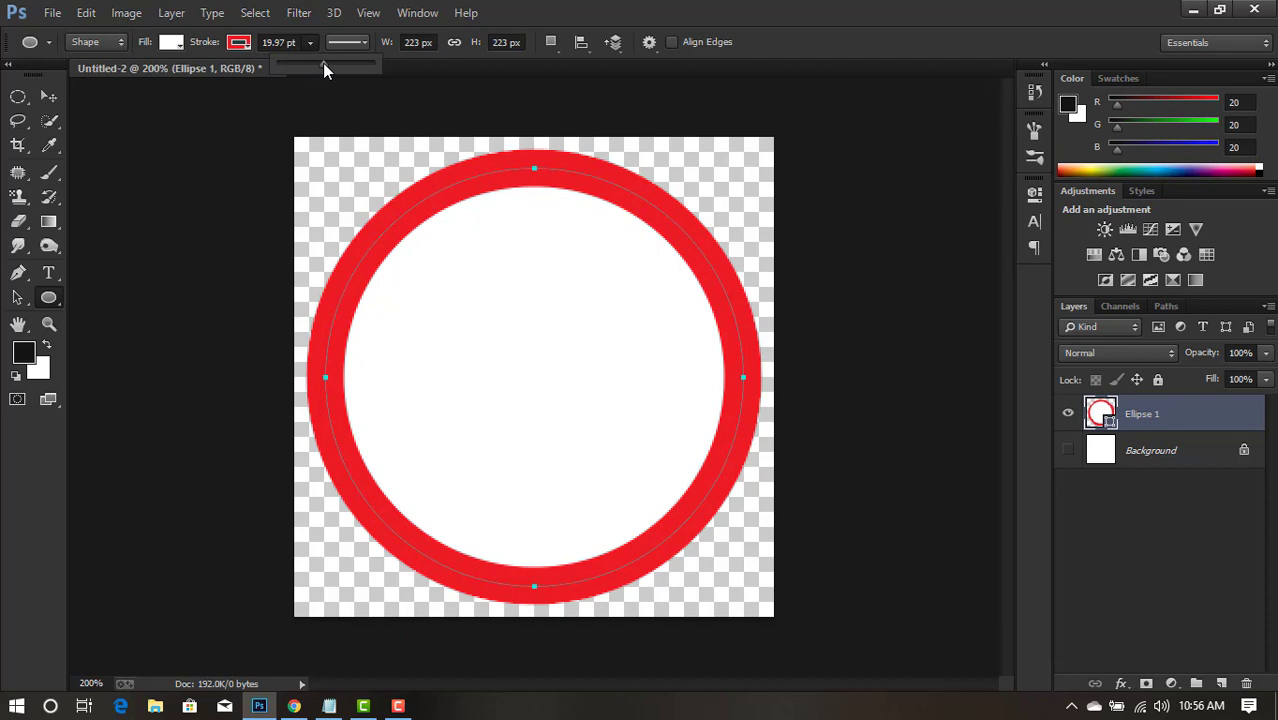
drag(322, 63, 321, 63)
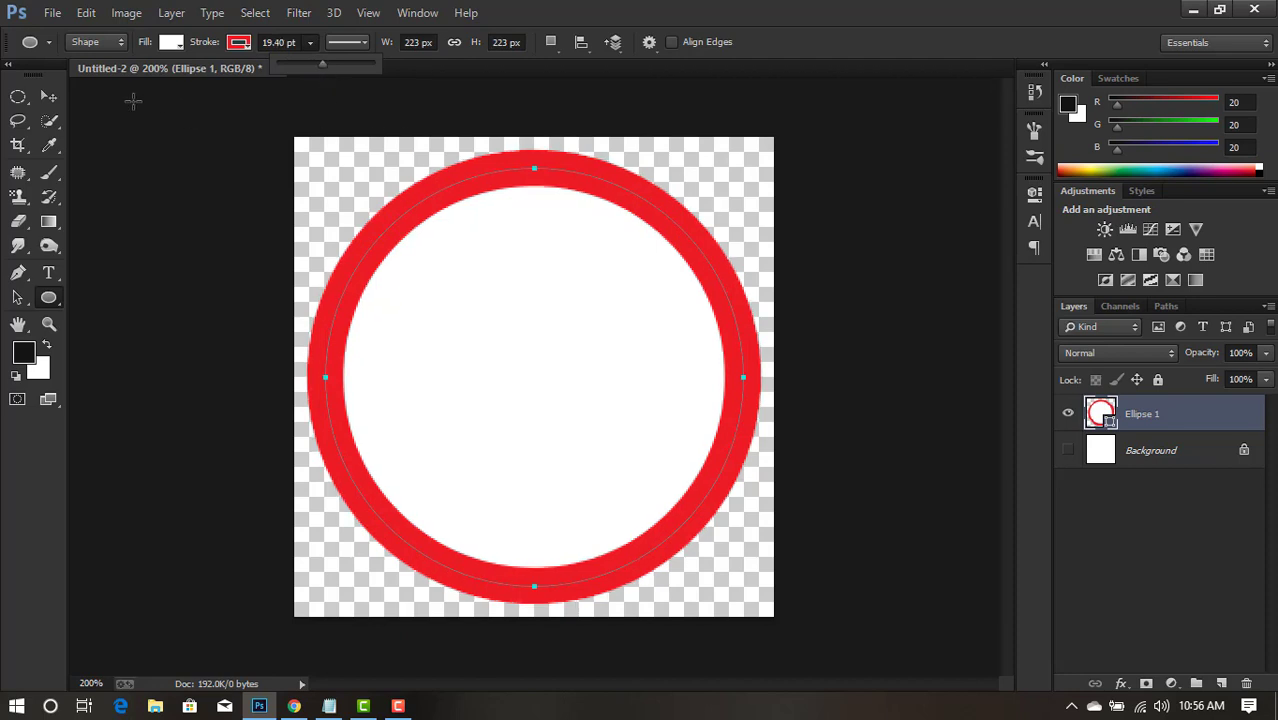
click(49, 96)
click(736, 234)
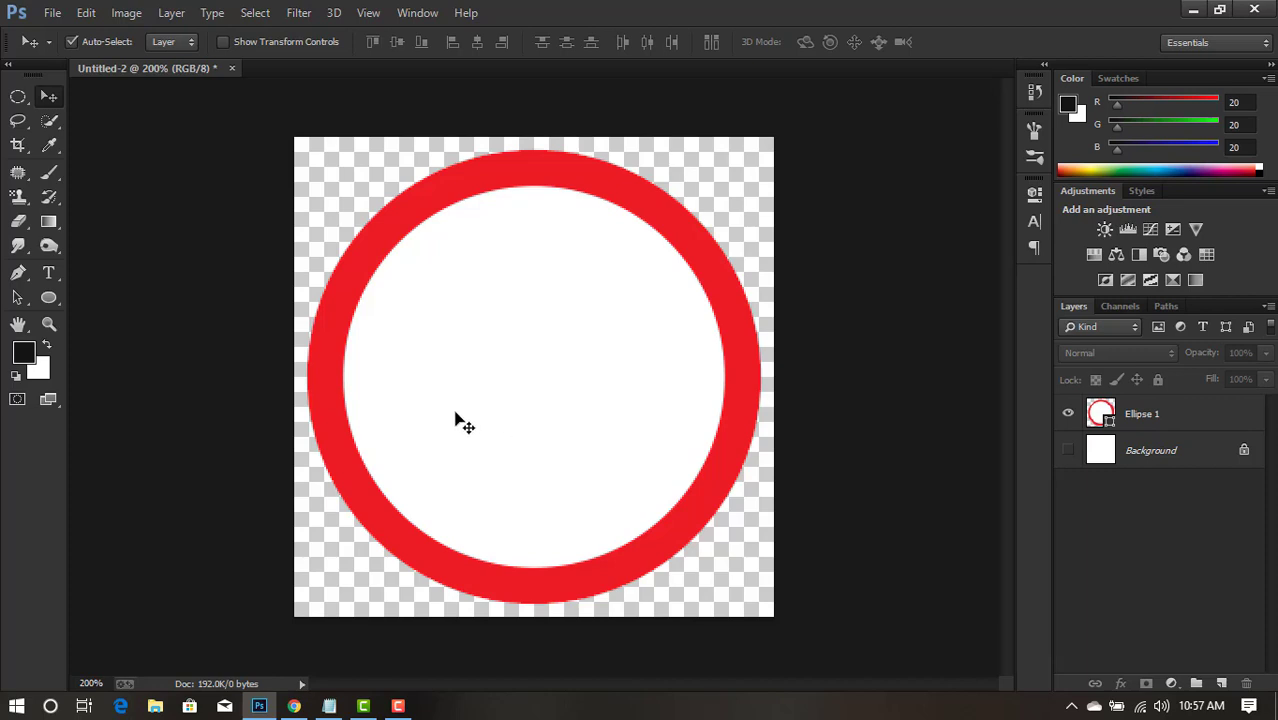
Draw a long thin bar inside the ring with black fill and no outline.
drag(49, 297, 104, 292)
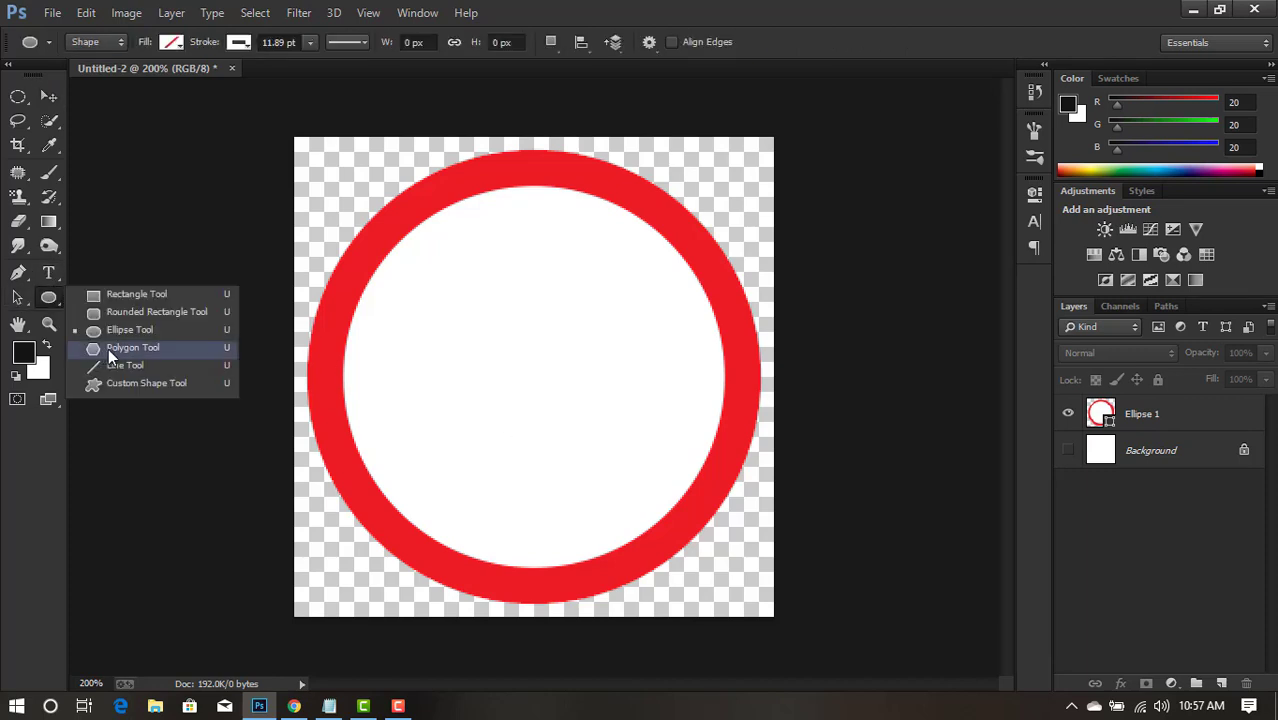
mouse_move(359, 419)
mouse_down()
mouse_move(636, 454)
mouse_move(623, 451)
mouse_up()
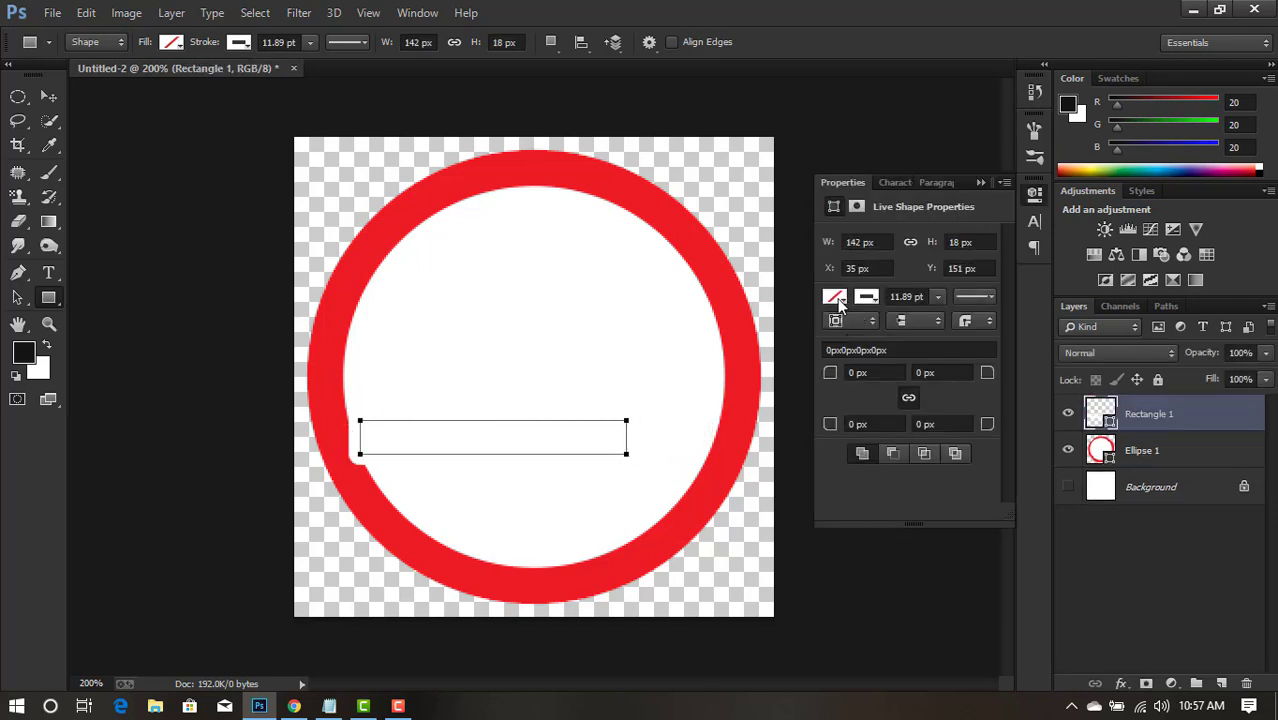
click(838, 299)
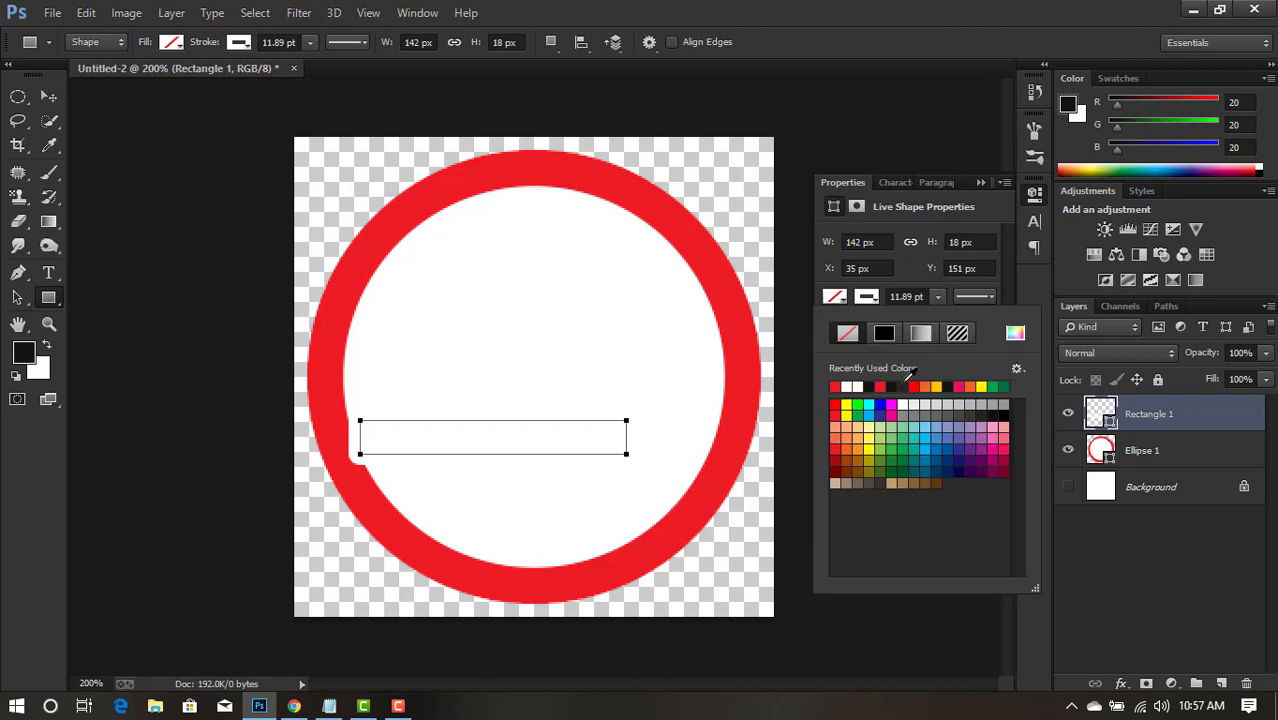
click(990, 414)
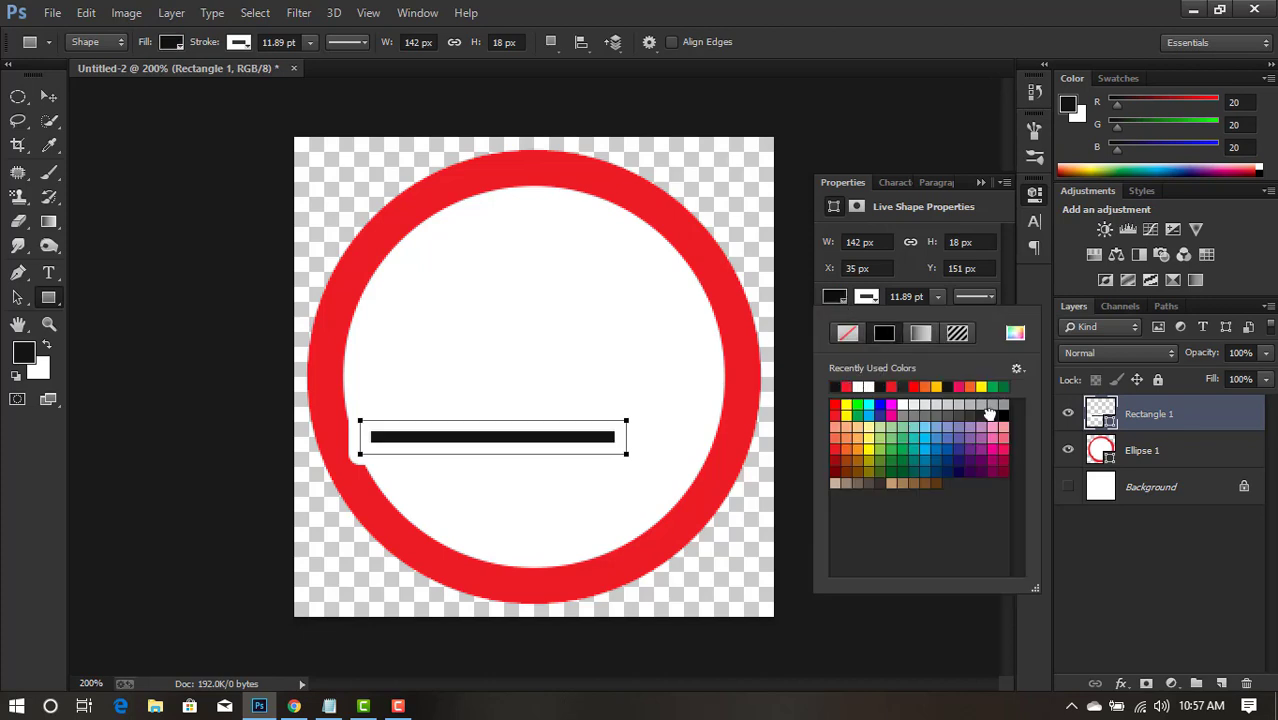
click(849, 332)
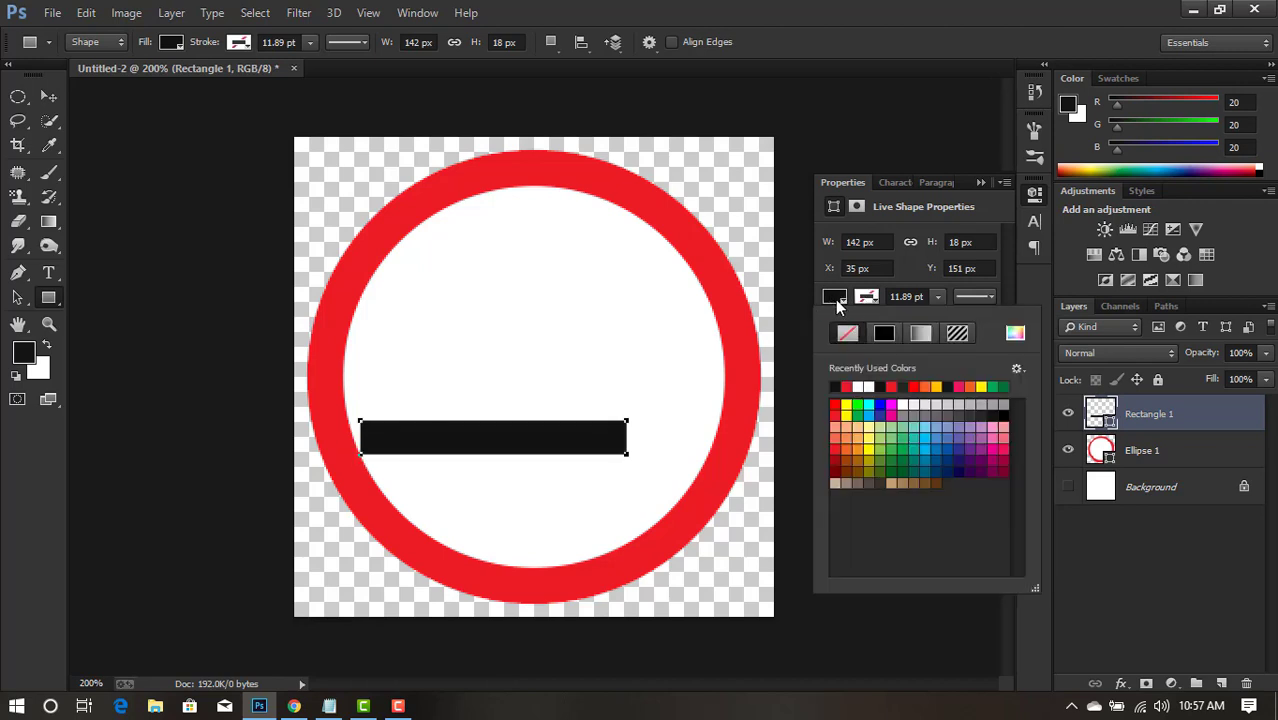
click(979, 183)
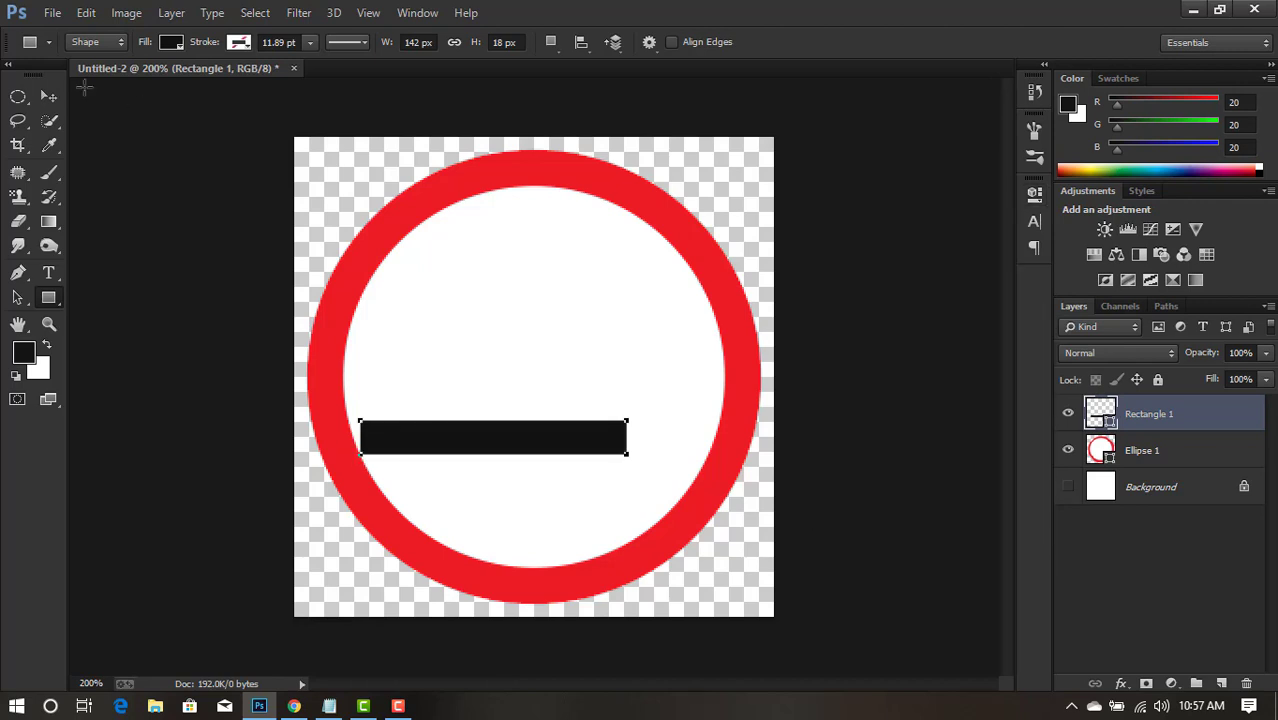
Trim both ends of the black bar to 142 × 18 px and nudge it down.
click(48, 97)
drag(419, 442, 426, 442)
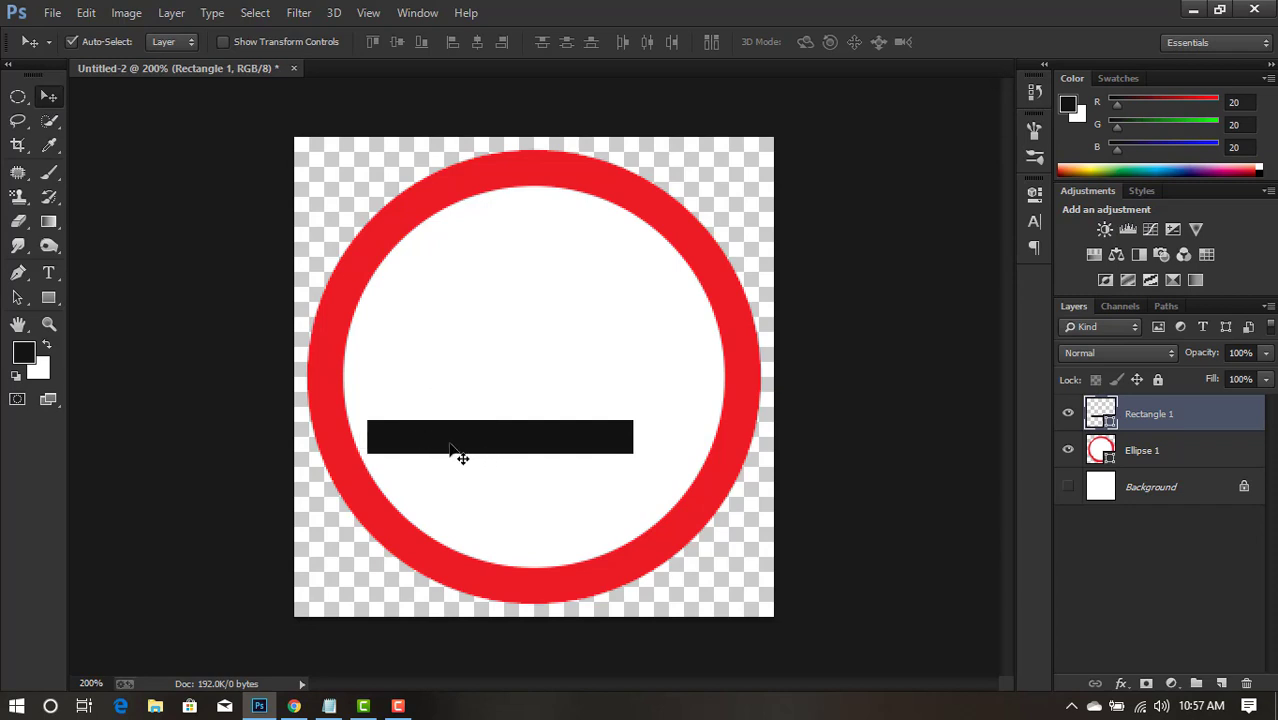
key(ctrl+t)
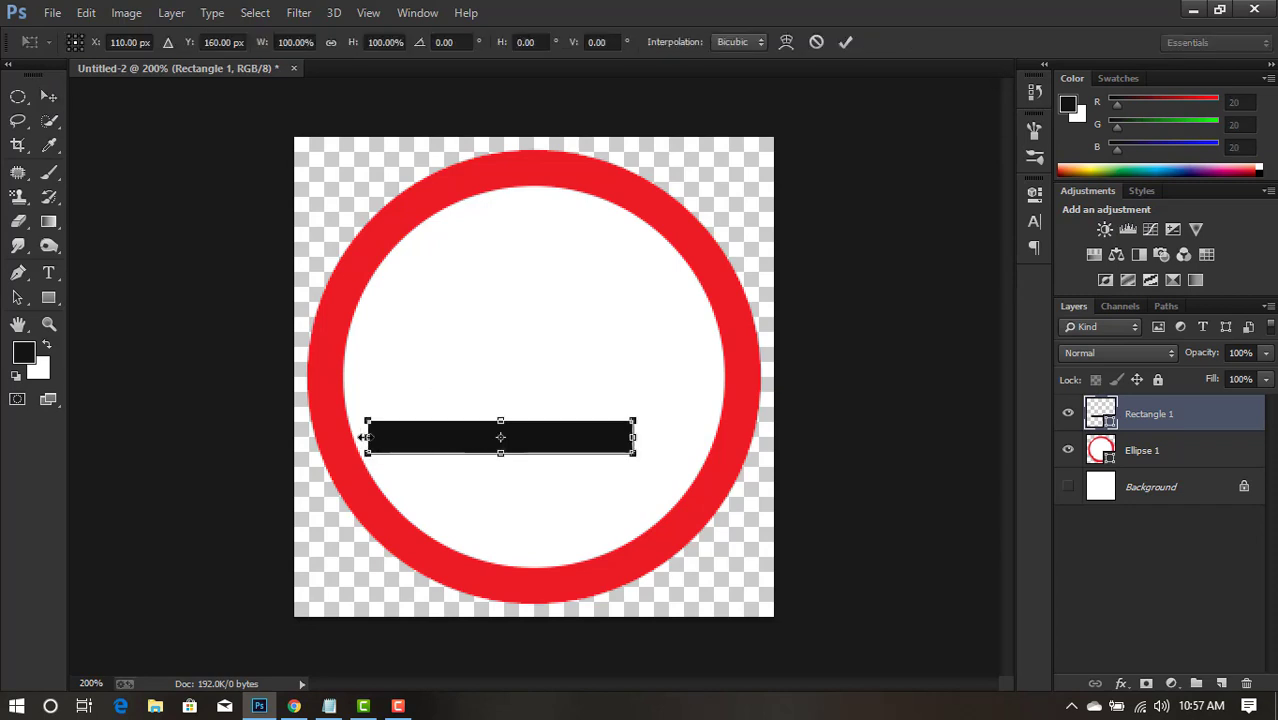
drag(366, 437, 375, 437)
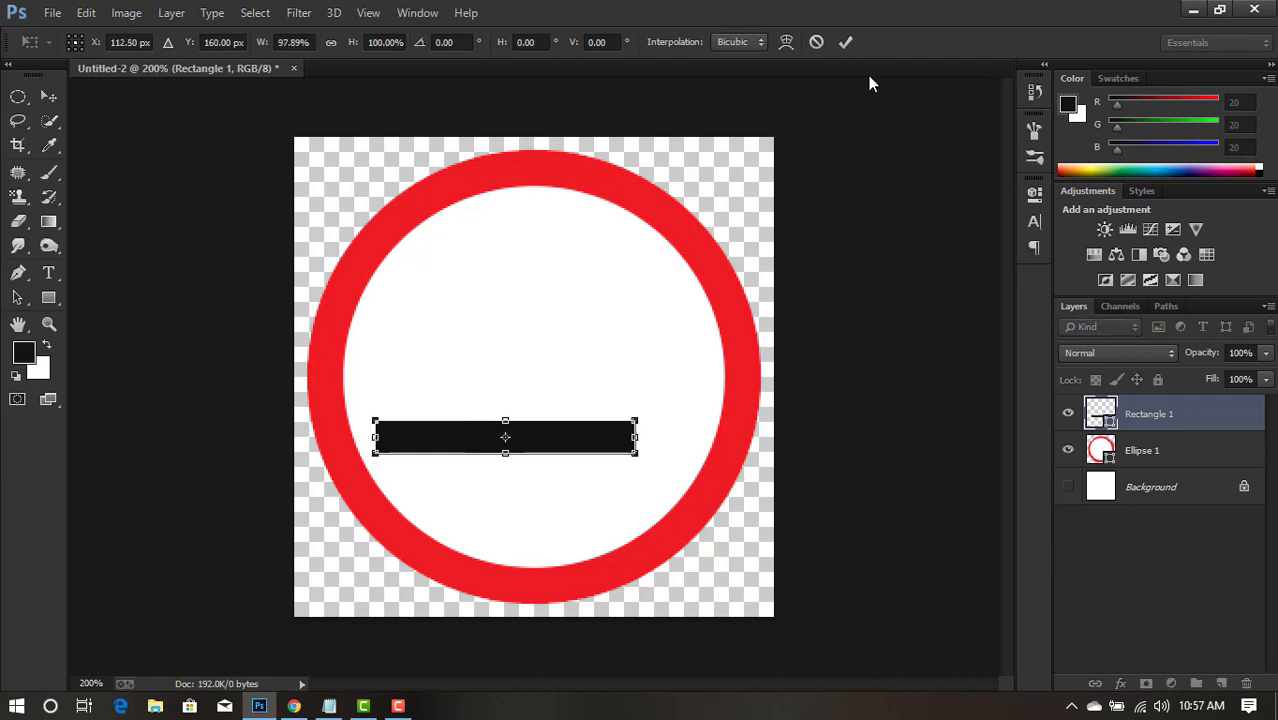
click(843, 43)
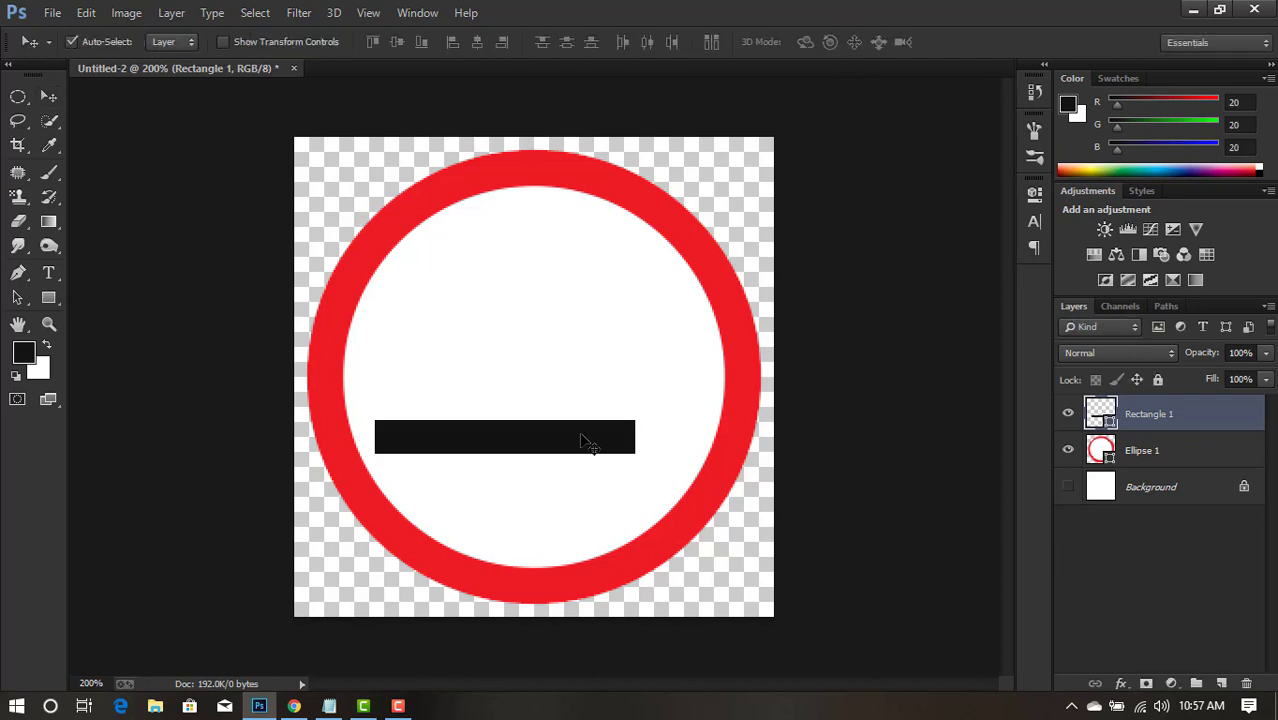
key(ctrl+t)
drag(636, 437, 627, 437)
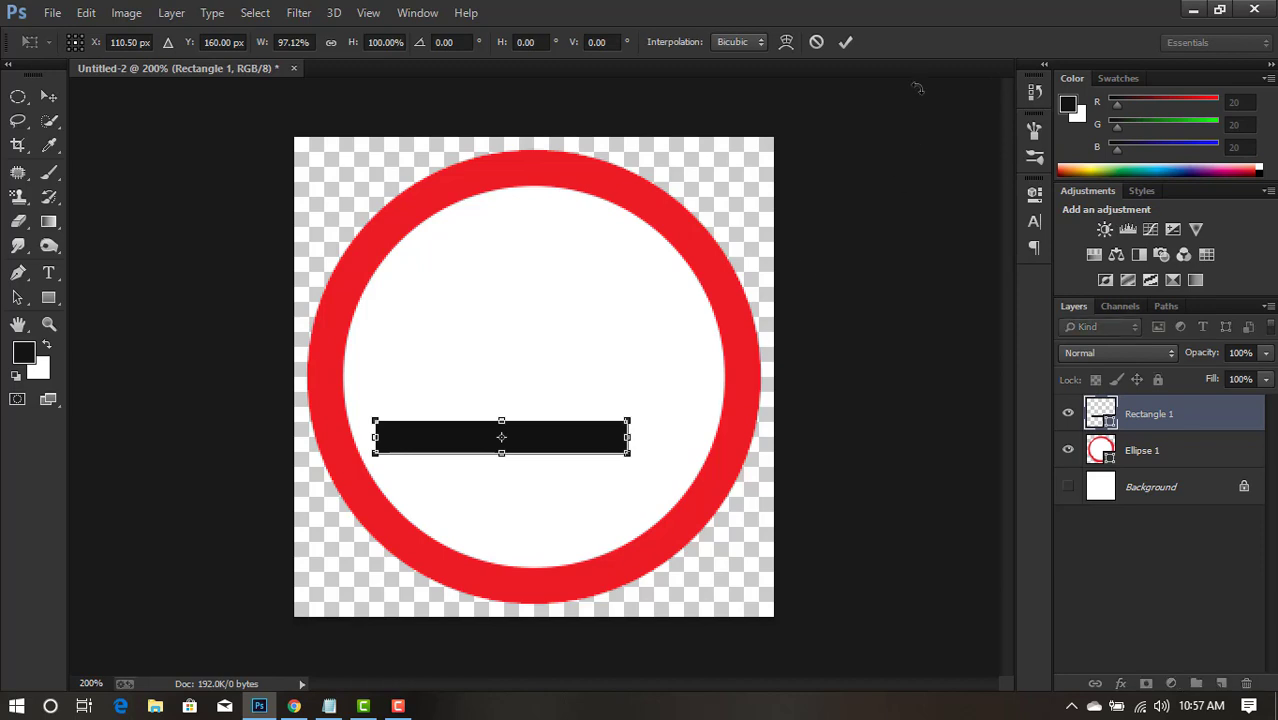
key(v)
click(842, 44)
key(Down)
key(Down)
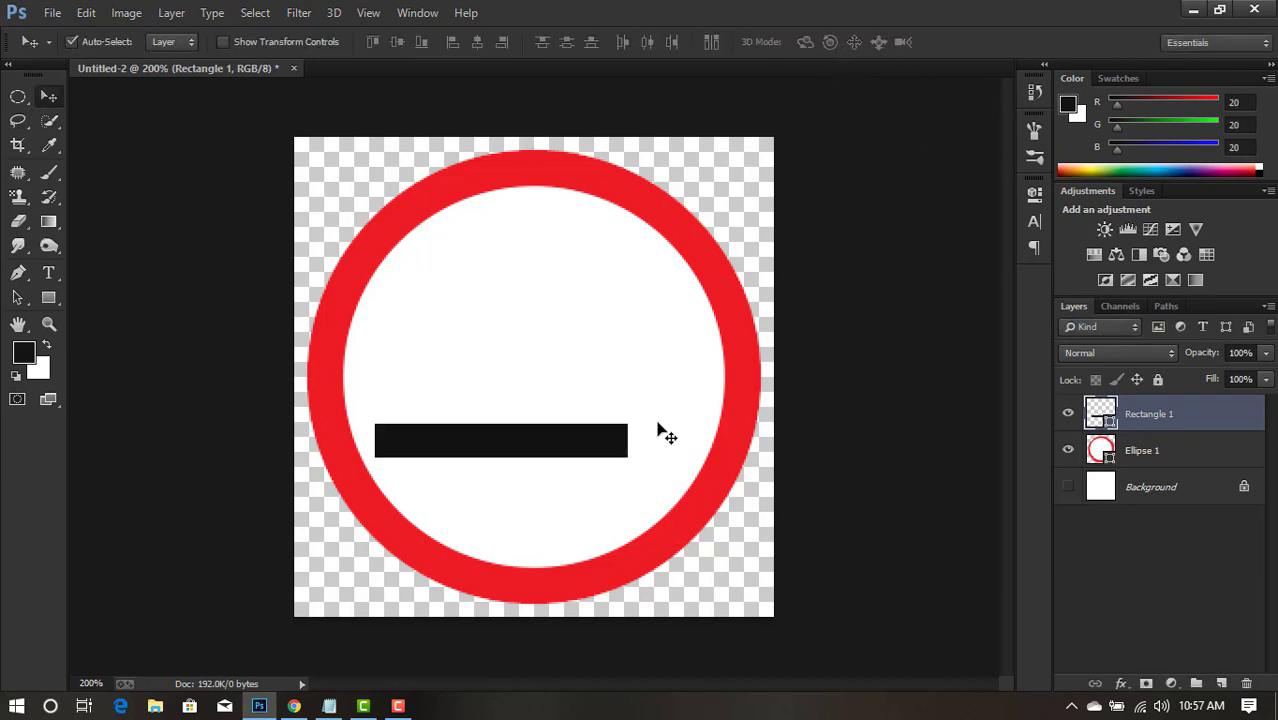
Duplicate the bar, squeeze the copy to 6 px wide, and place it at the bar's end.
drag(535, 453, 545, 390)
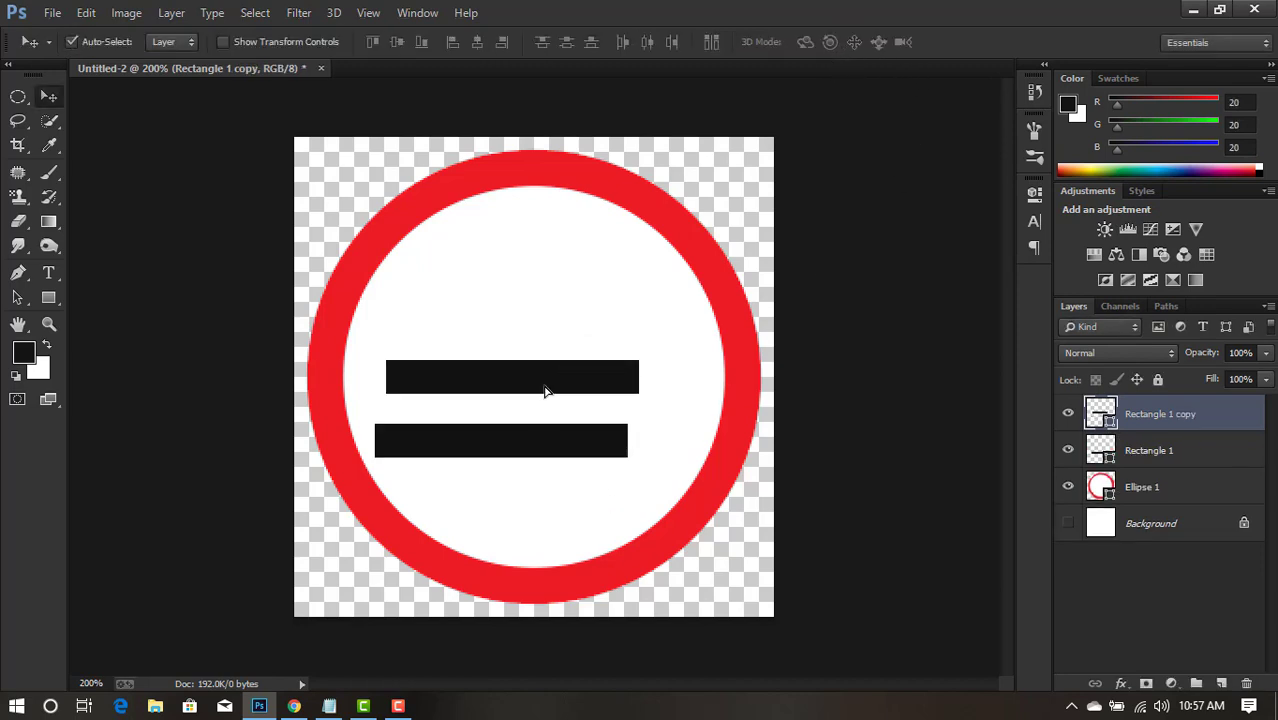
key(ctrl+t)
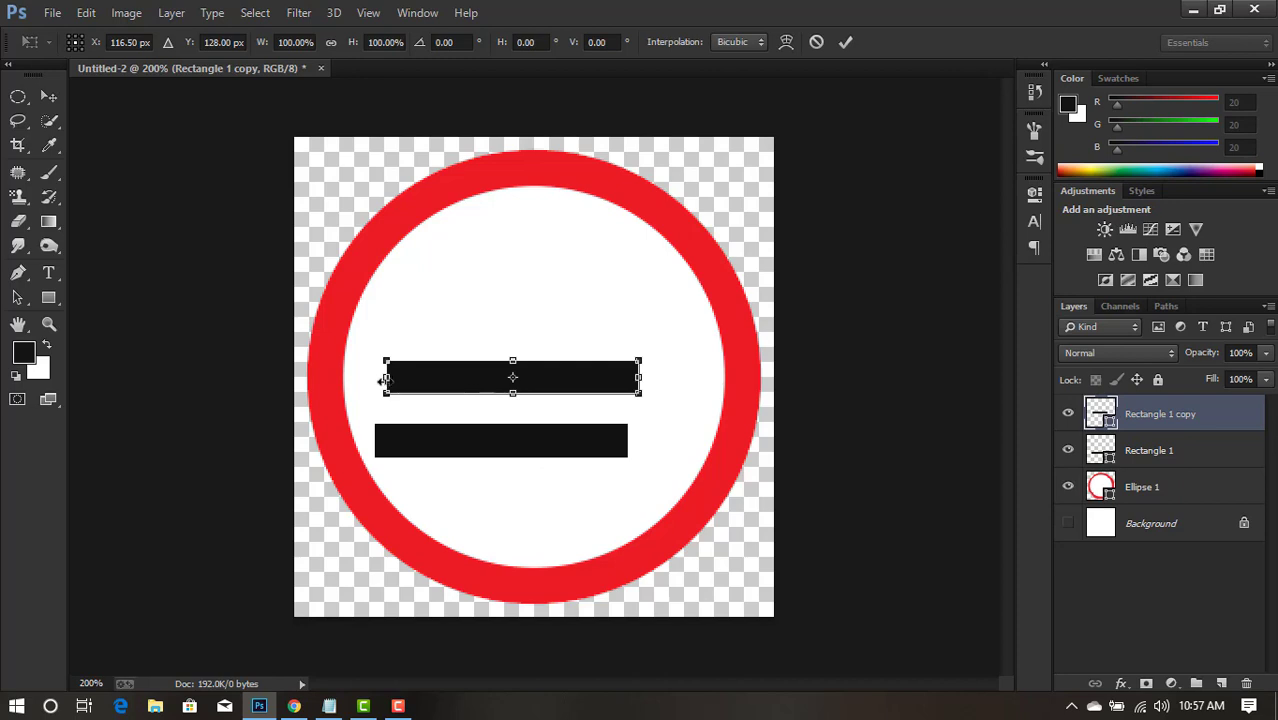
drag(386, 378, 627, 382)
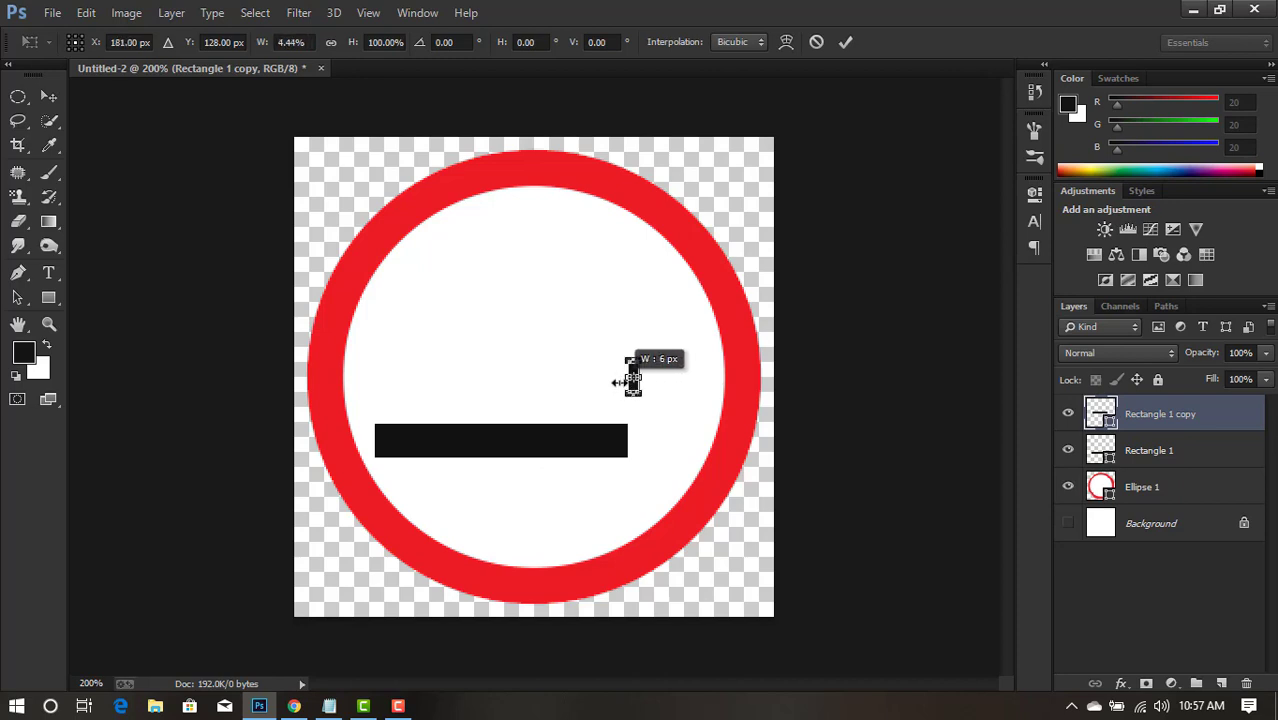
click(845, 41)
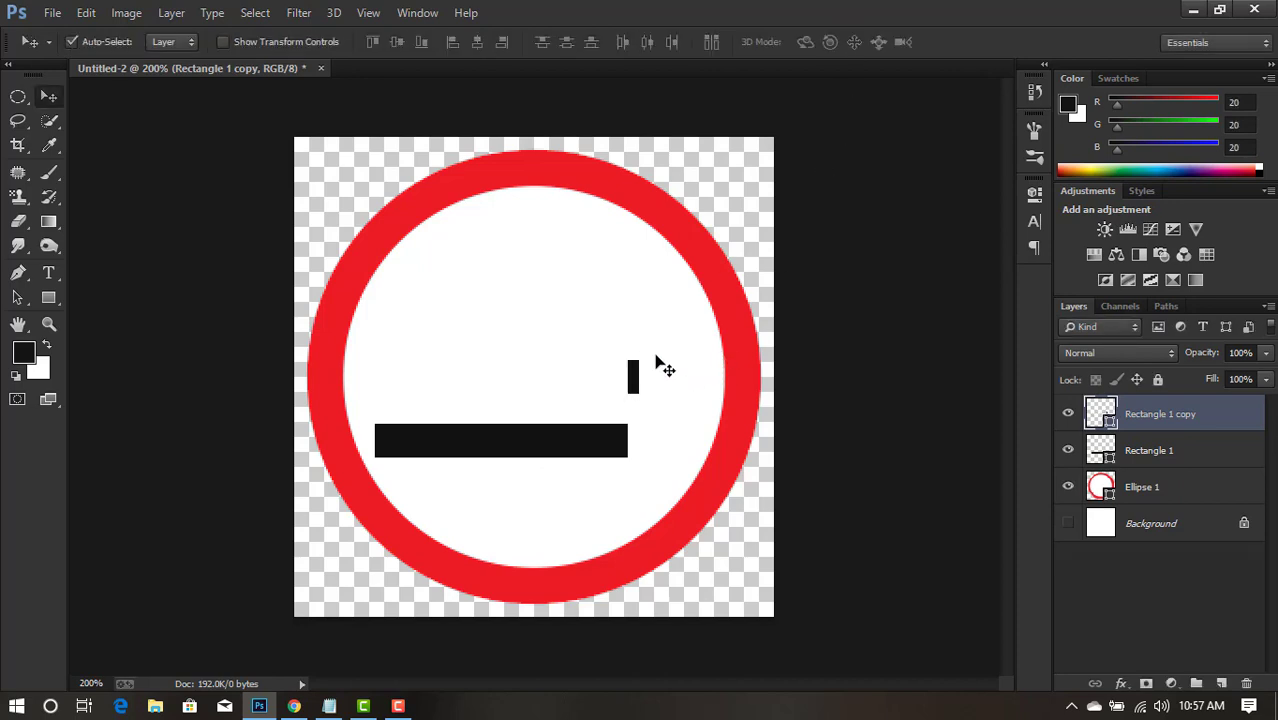
key(ctrl+plus)
key(ctrl+plus)
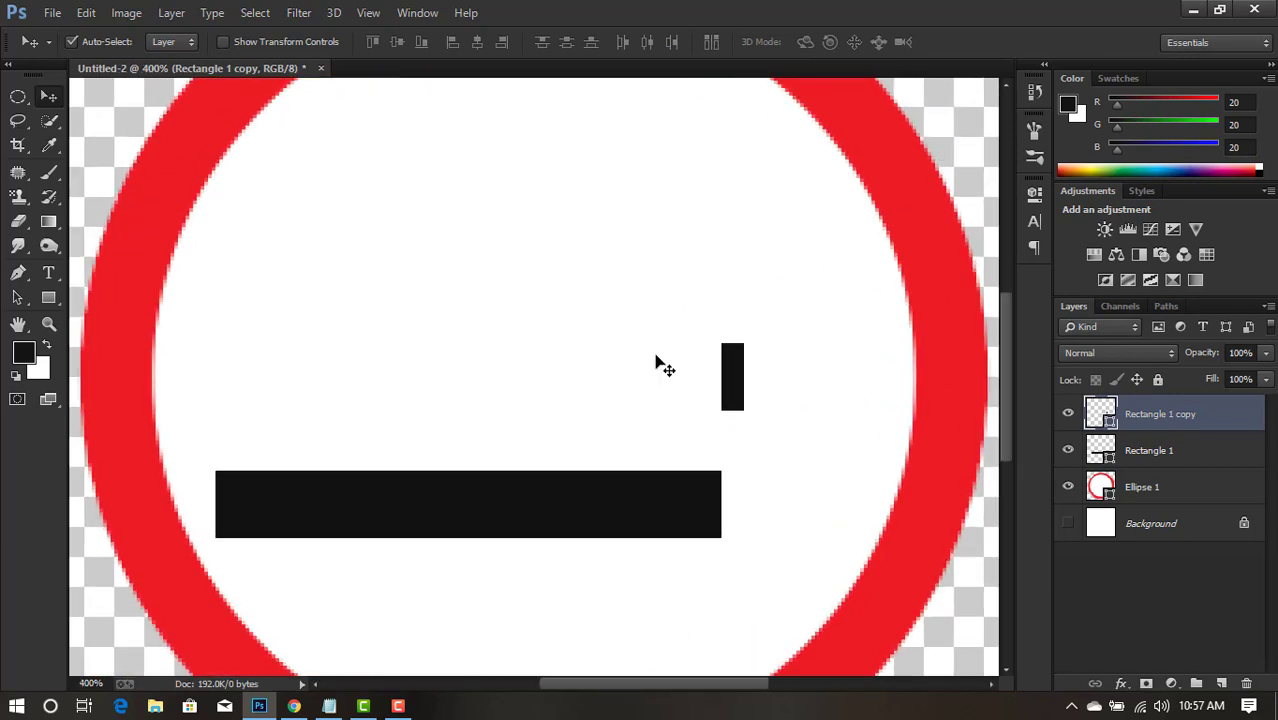
drag(580, 322, 376, 219)
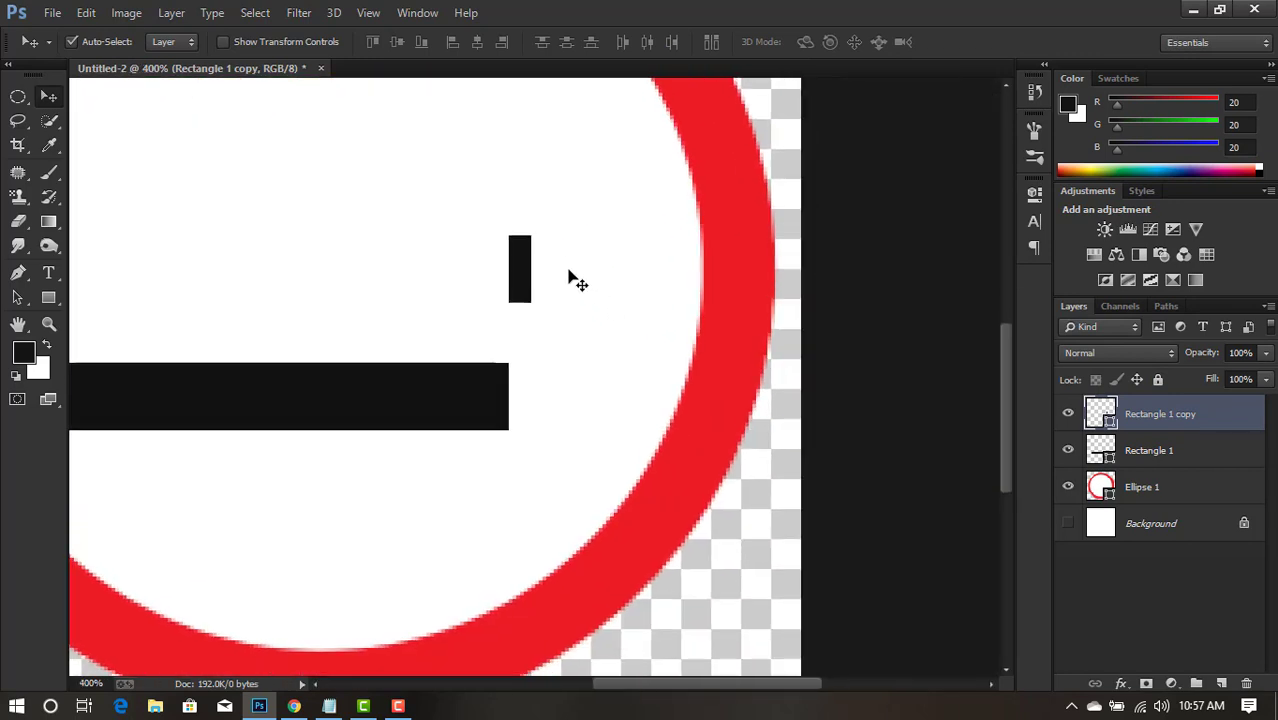
drag(522, 268, 539, 394)
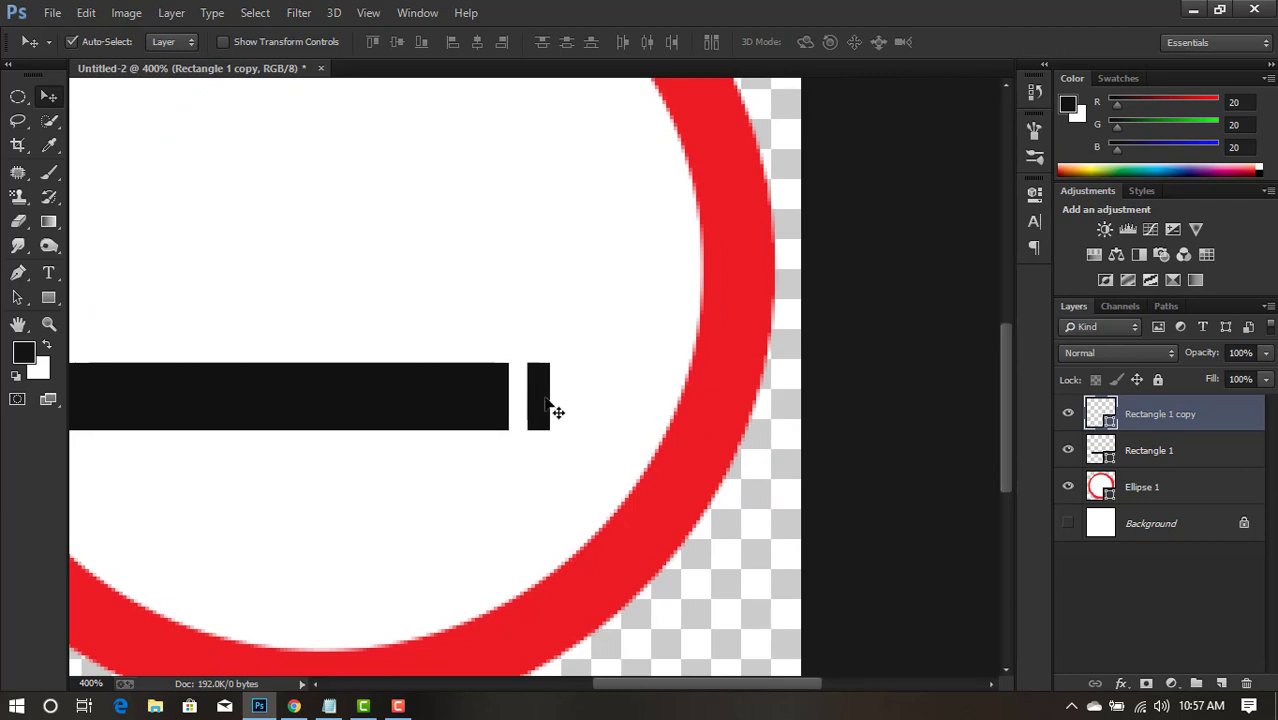
Duplicate the thin filter bar 1 px to its right.
drag(547, 400, 582, 403)
key(Right)
key(ctrl+minus)
key(ctrl+minus)
key(ctrl+minus)
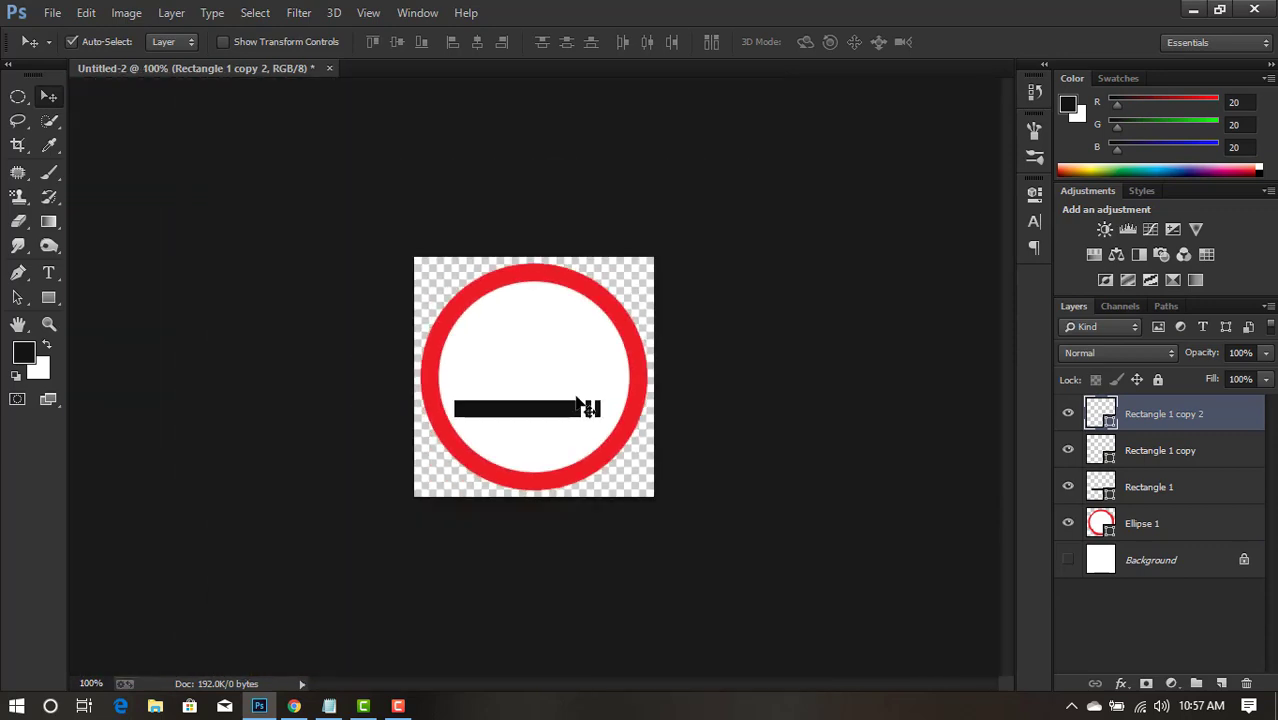
key(ctrl+plus)
key(ctrl+plus)
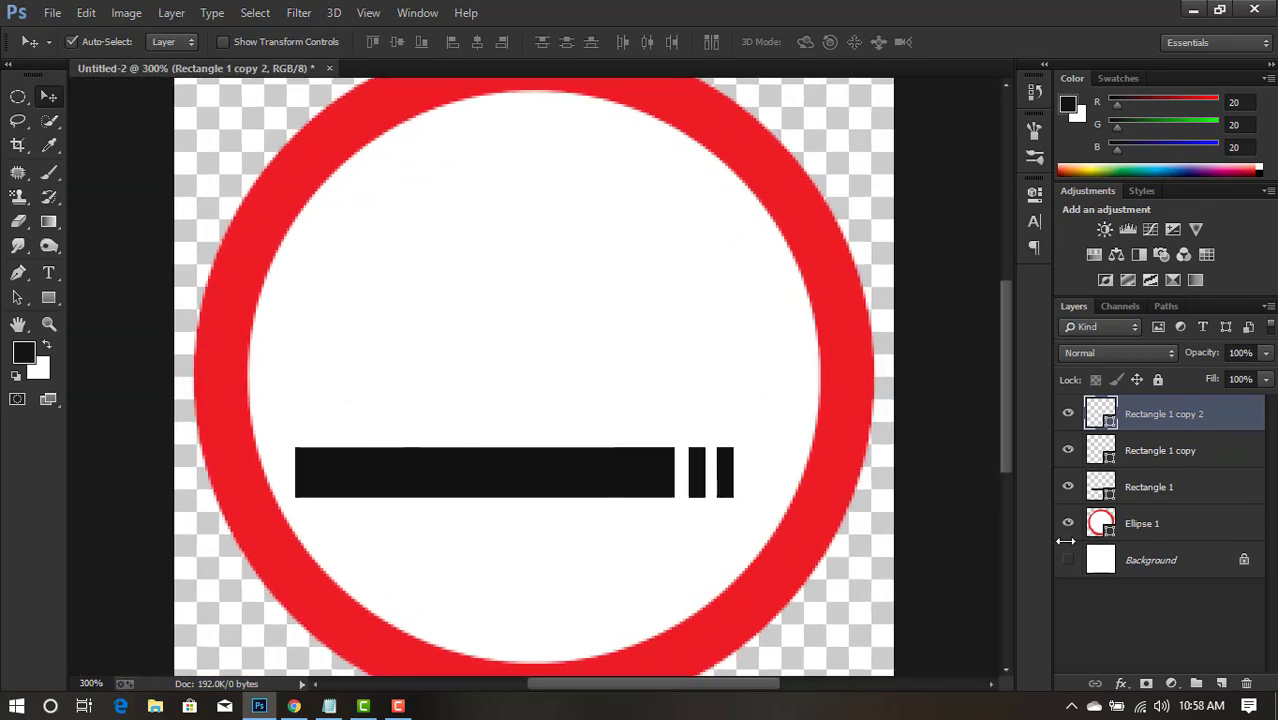
Select all three cigarette rectangles and nudge them right and down together.
shift+click(1170, 455)
shift+click(1186, 494)
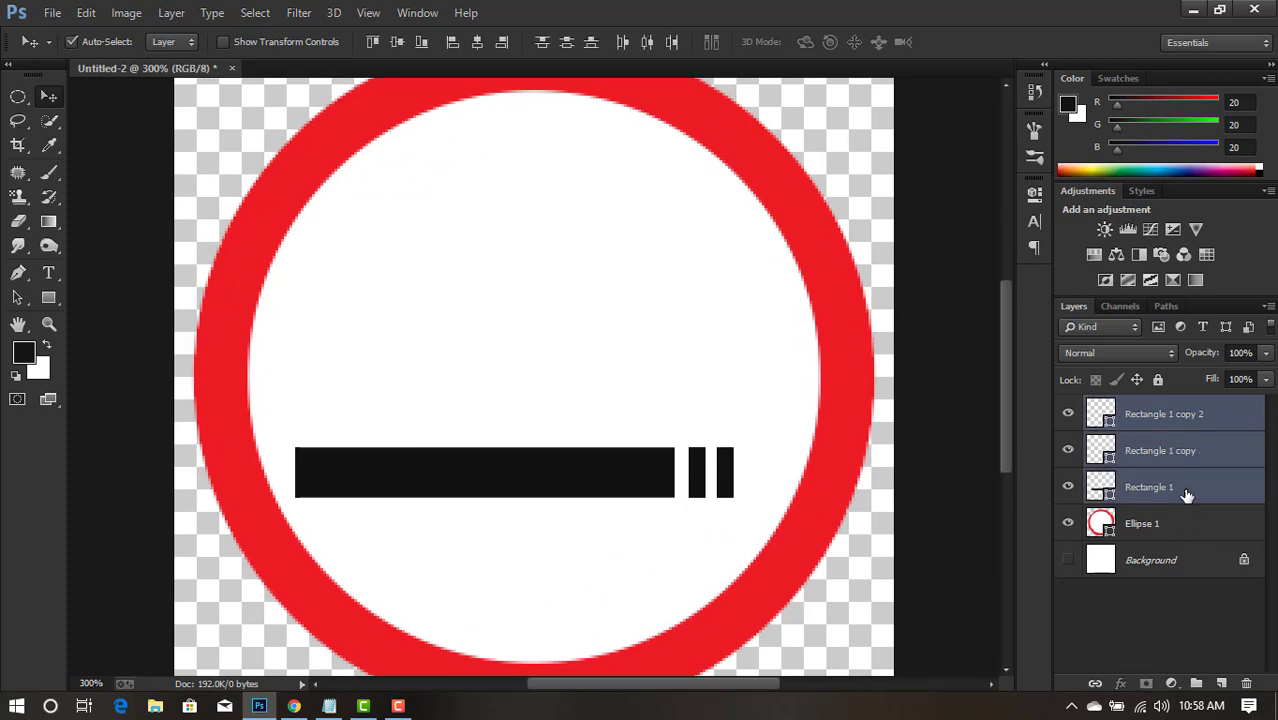
key(Right)
key(Right)
key(Right)
key(Right)
key(Right)
key(Right)
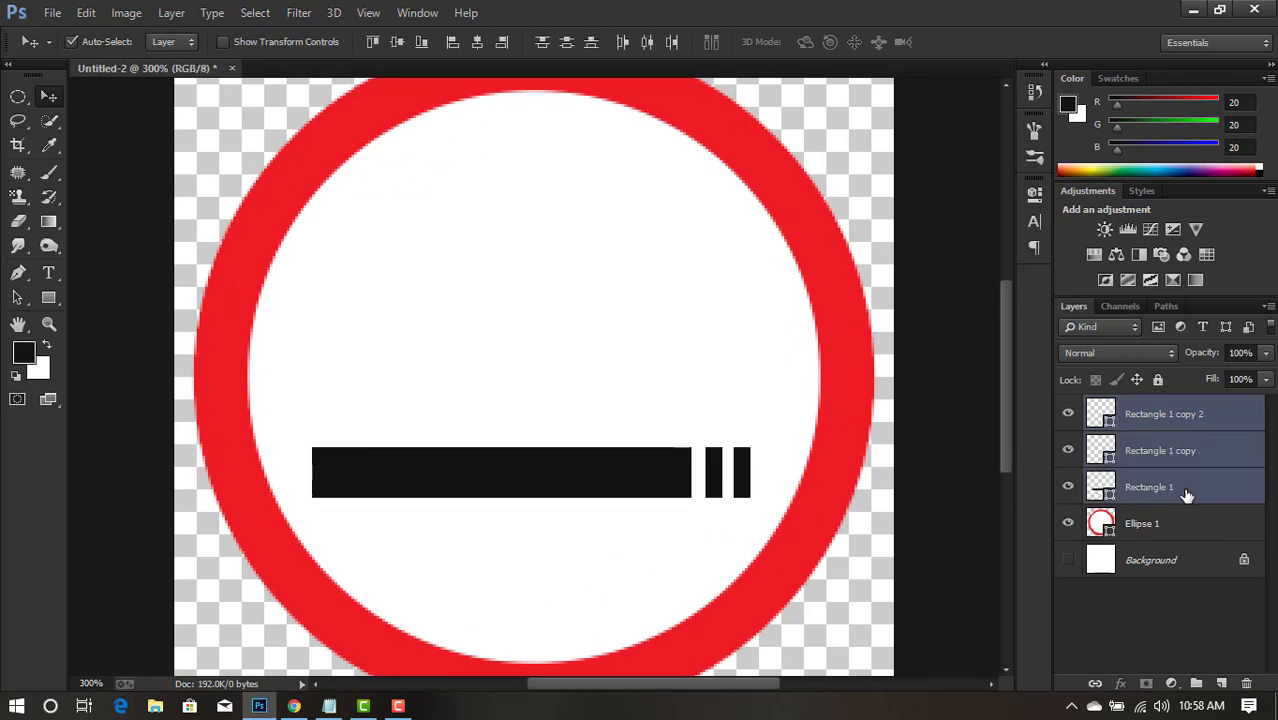
key(Down)
key(Down)
key(Right)
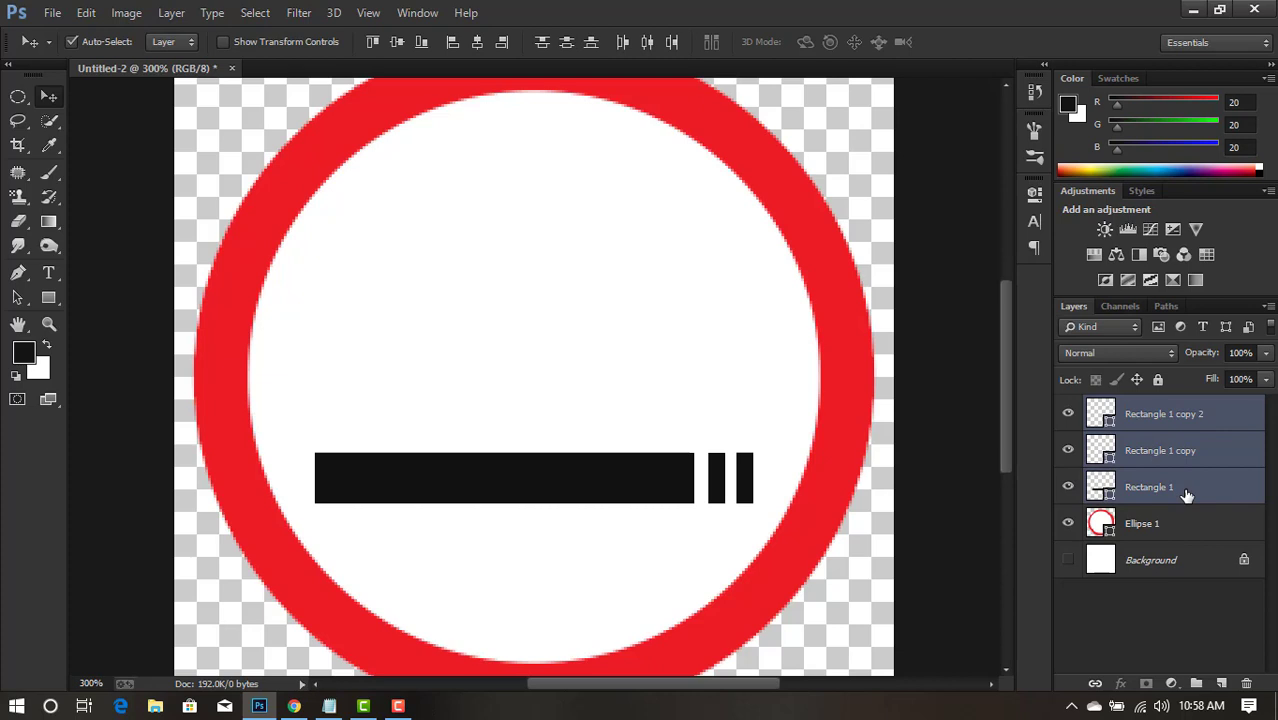
key(Down)
key(Left)
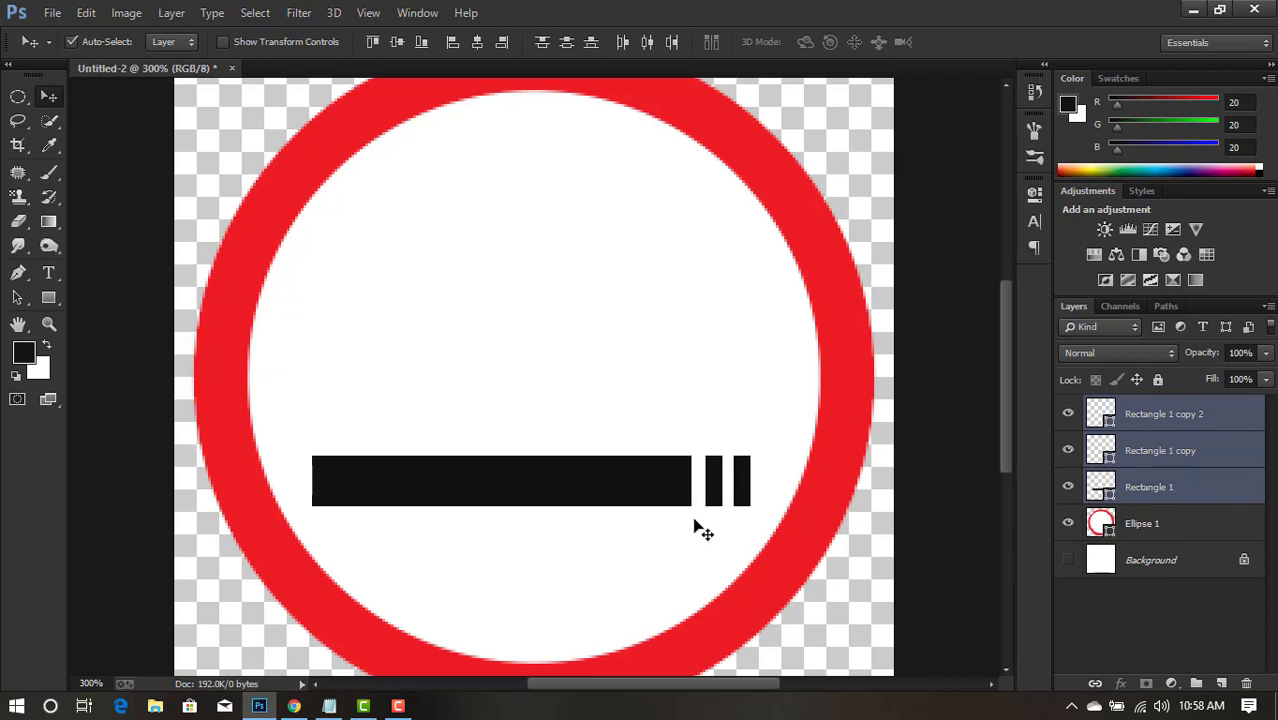
click(1130, 637)
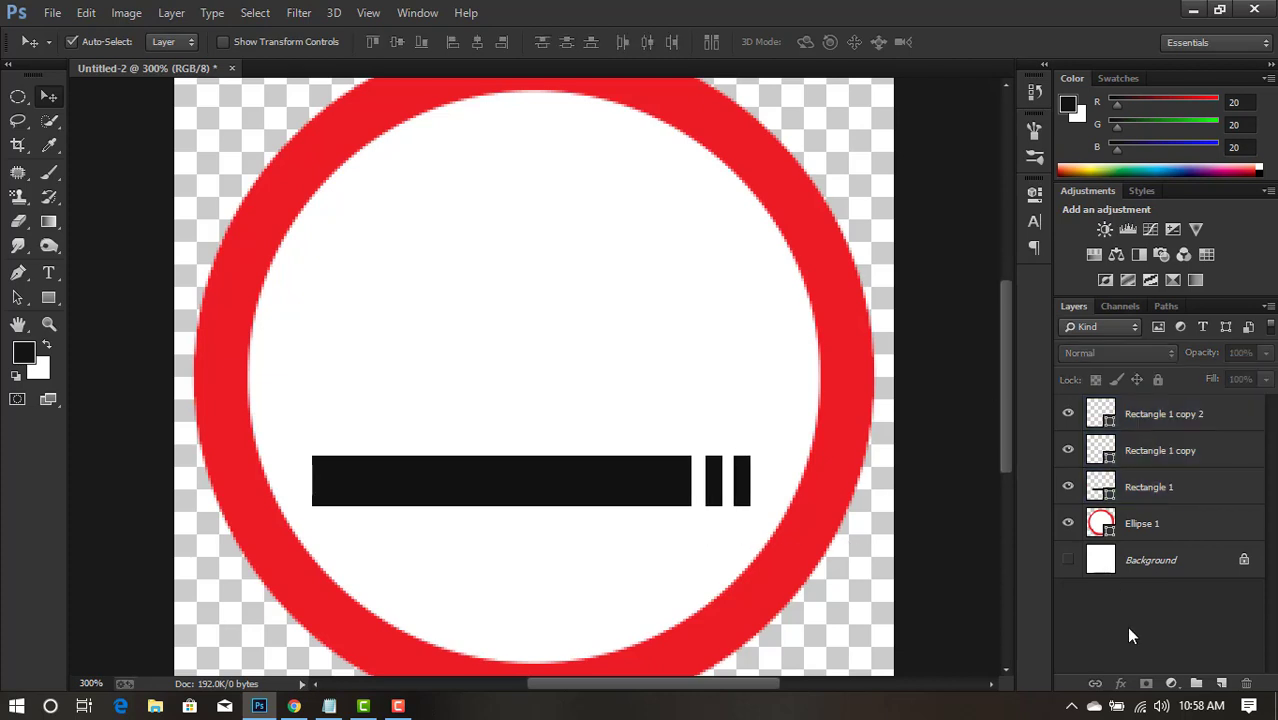
Draw a curving smoke path with the Pen tool rising from the small filter bar.
click(18, 272)
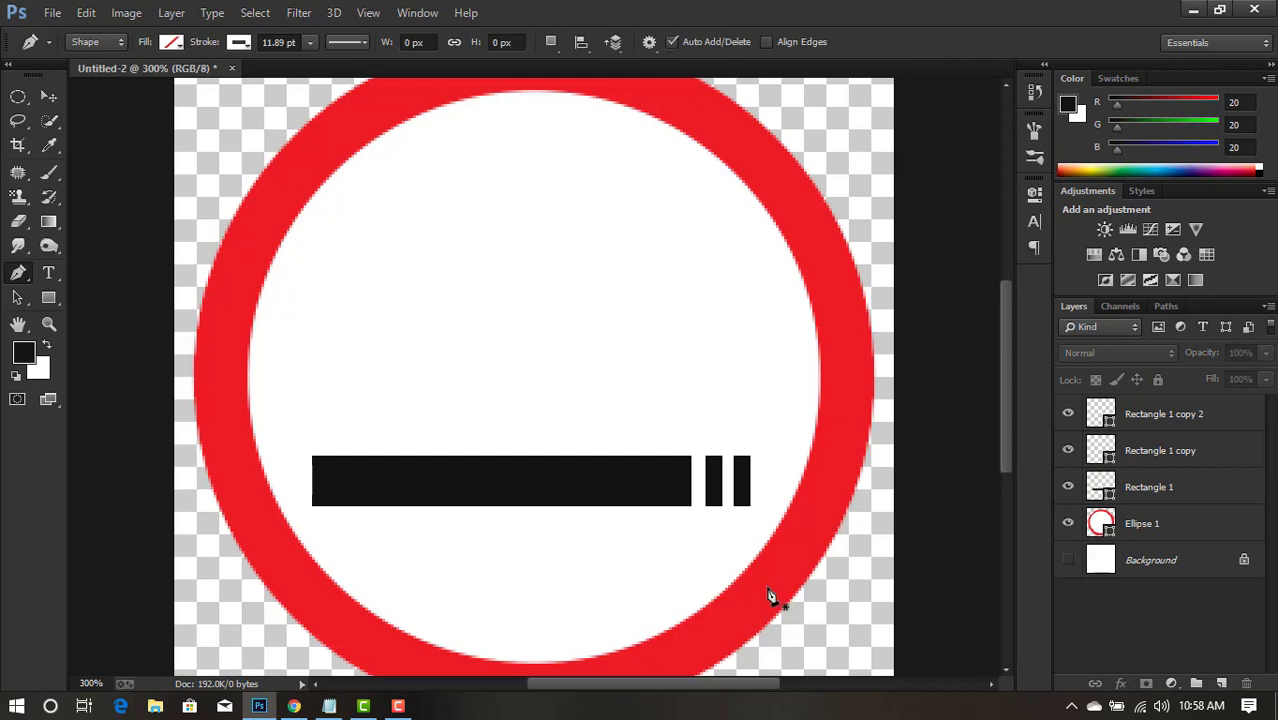
click(714, 458)
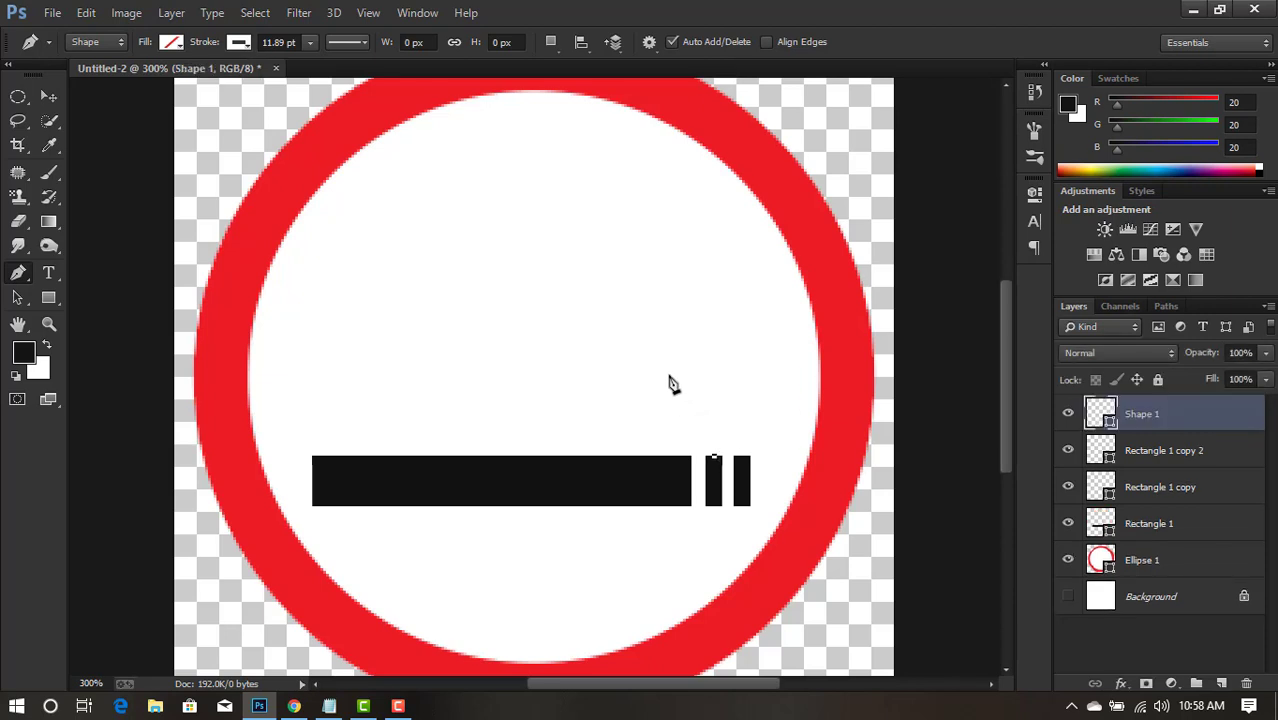
drag(680, 363, 622, 345)
key(Delete)
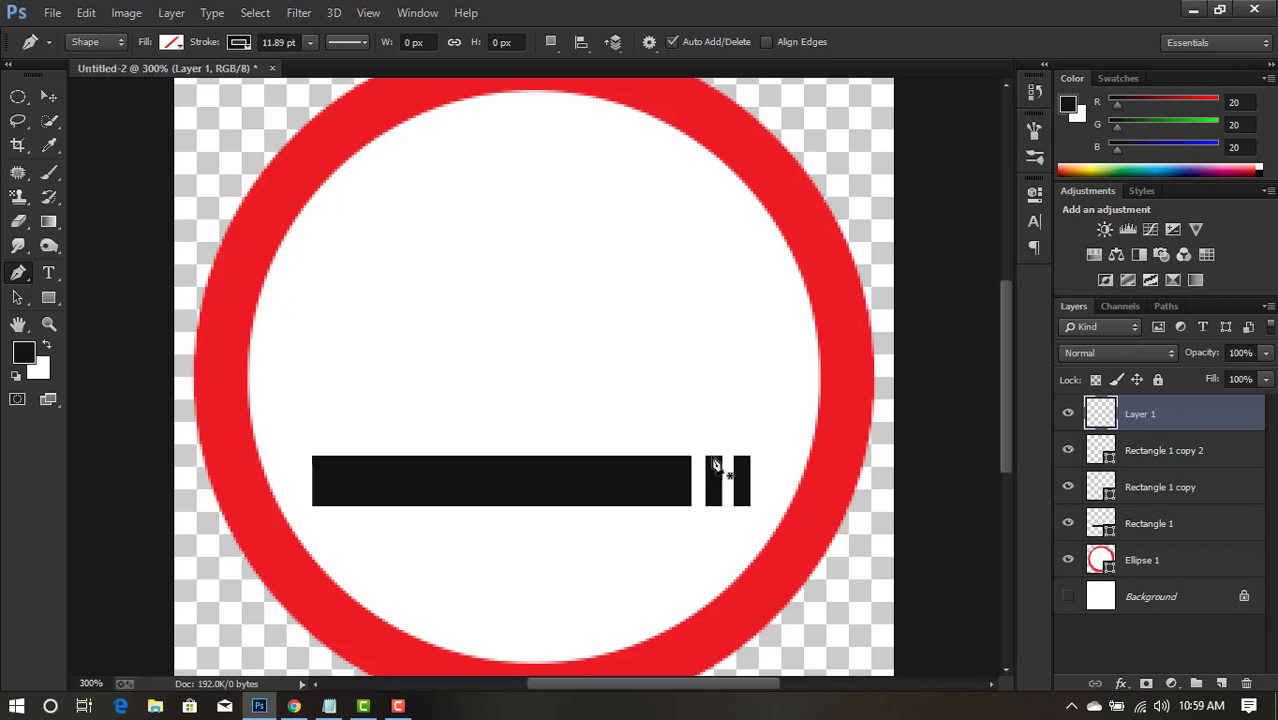
click(714, 458)
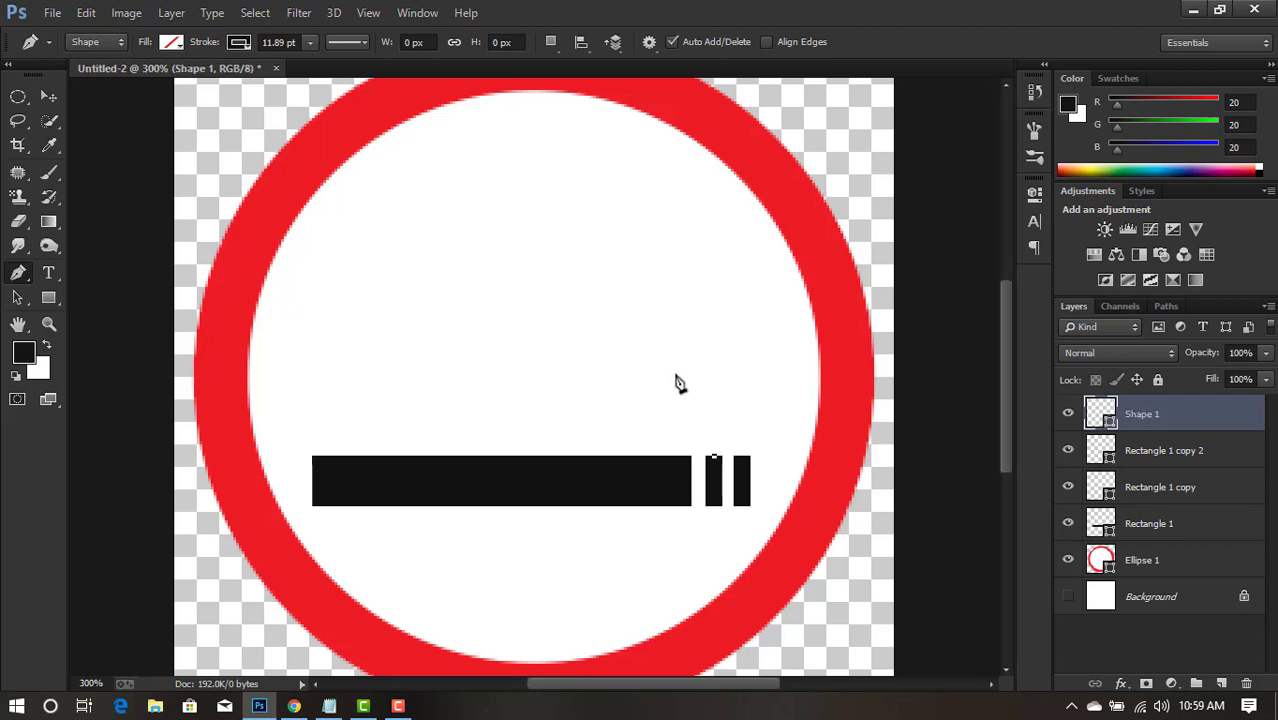
drag(675, 375, 627, 345)
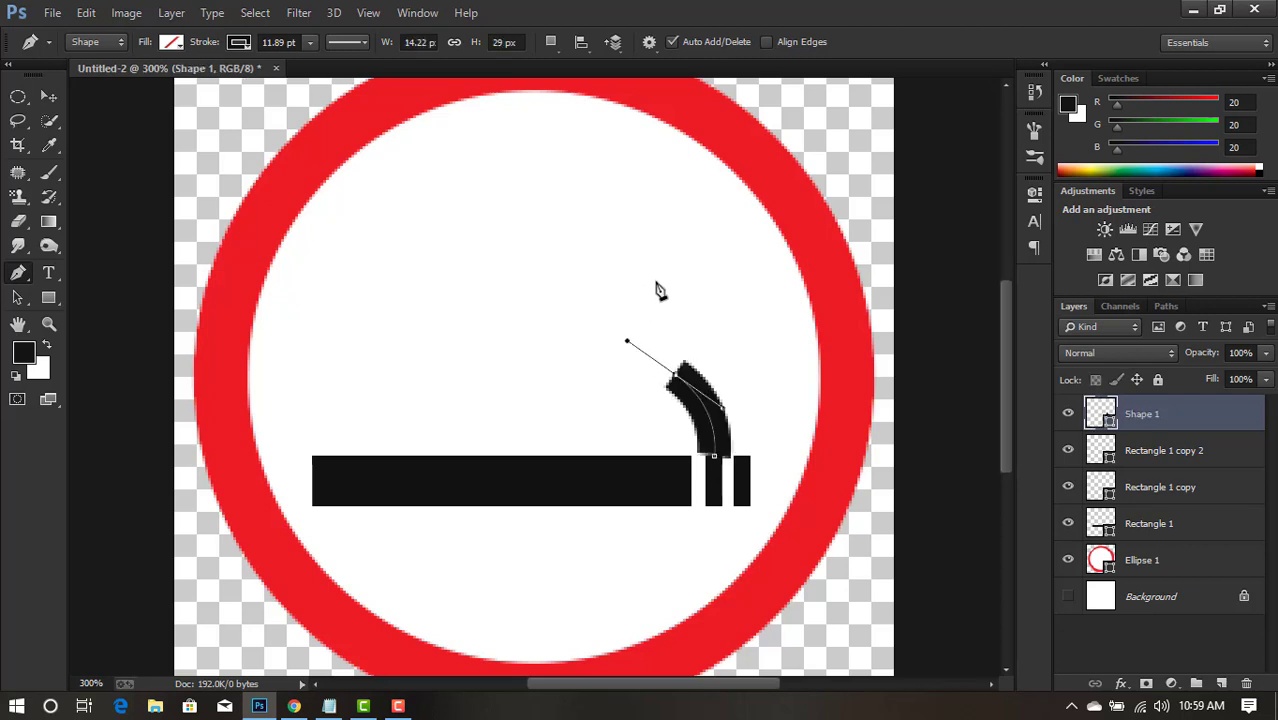
mouse_move(655, 288)
mouse_down()
mouse_move(652, 241)
mouse_move(679, 256)
mouse_up()
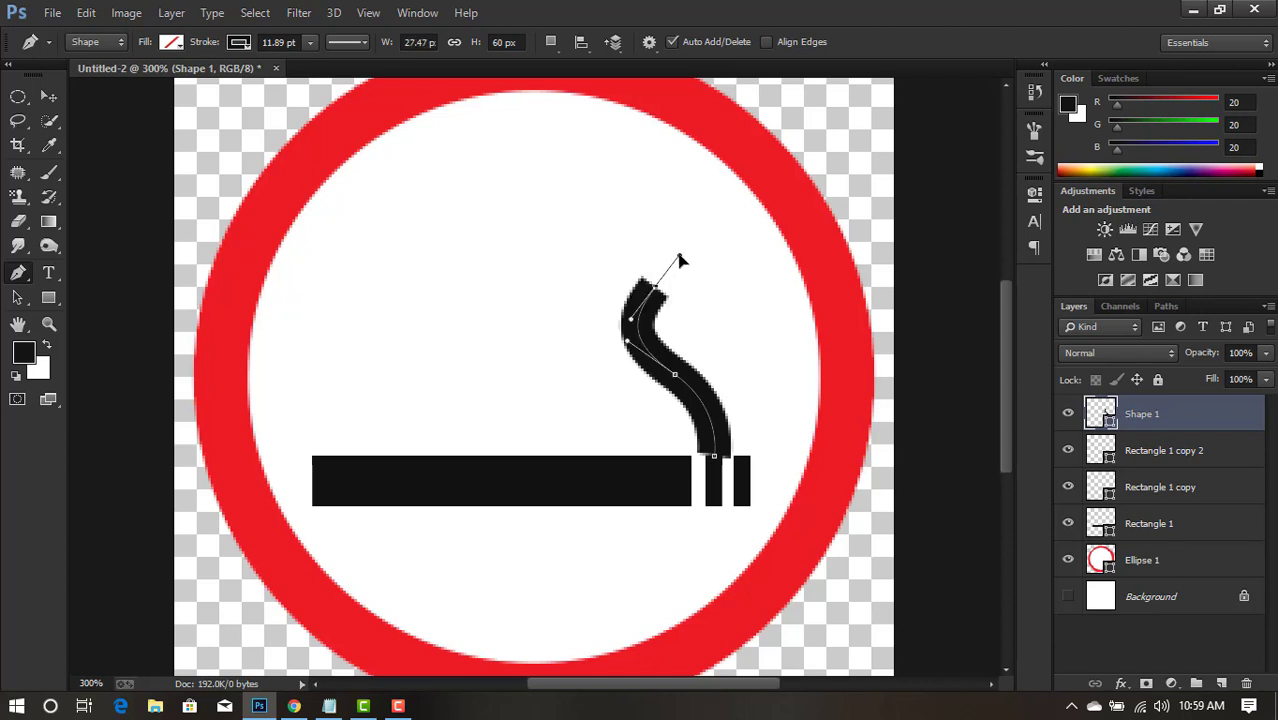
drag(687, 192, 663, 150)
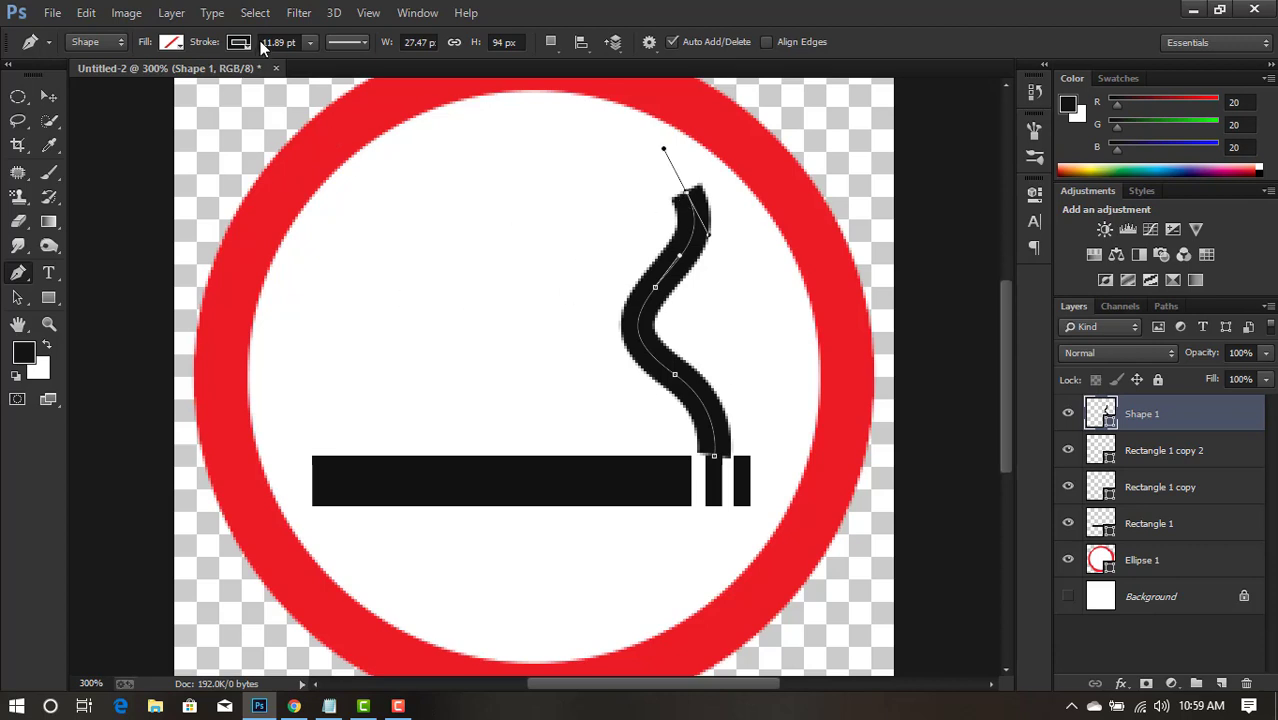
Set the smoke line's stroke width to 5.53 pt and finish the path.
click(310, 42)
drag(314, 66, 302, 70)
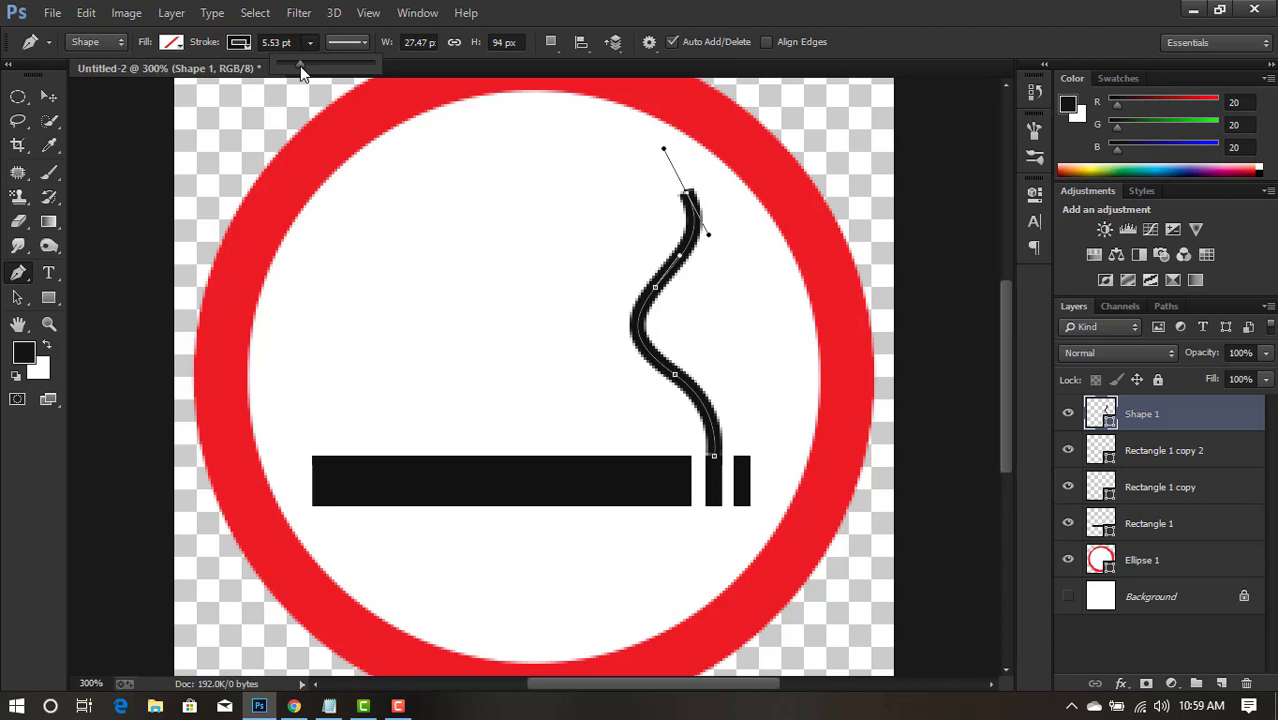
key(Return)
Nudge the smoke line up and undo an accidental move of the red circle.
key(v)
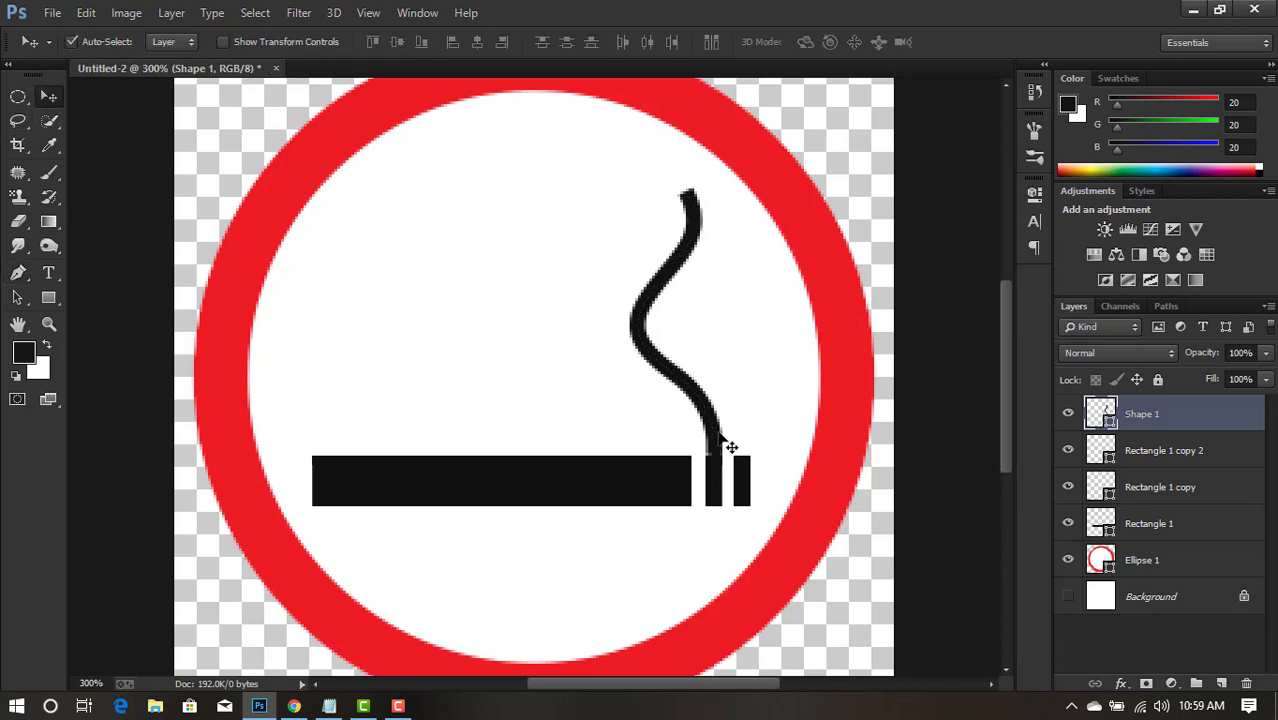
key(Up)
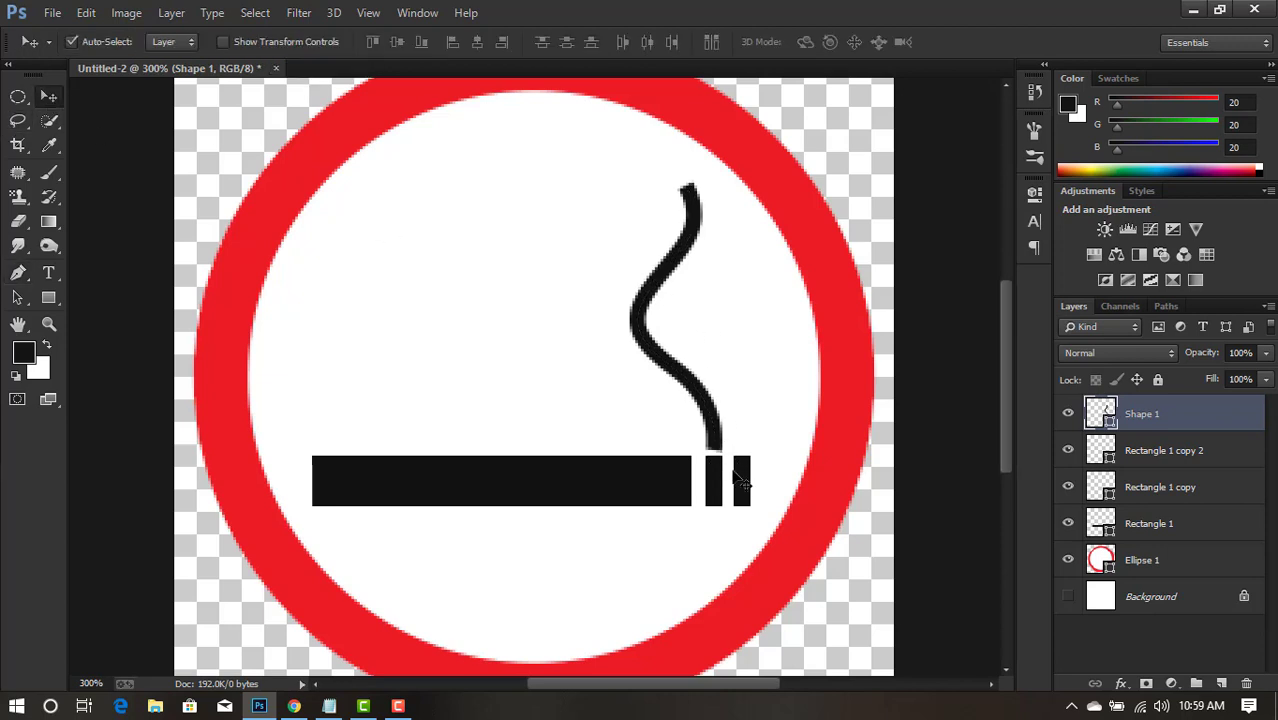
key(Up)
key(Up)
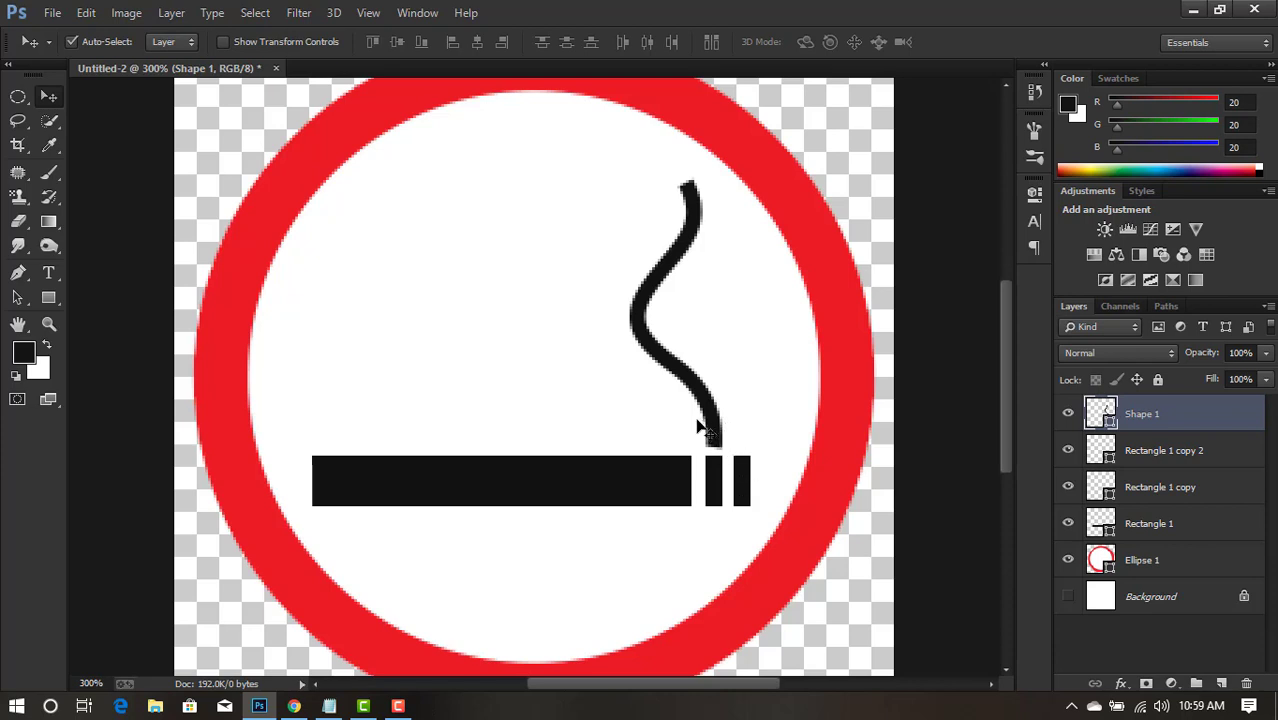
drag(716, 420, 740, 415)
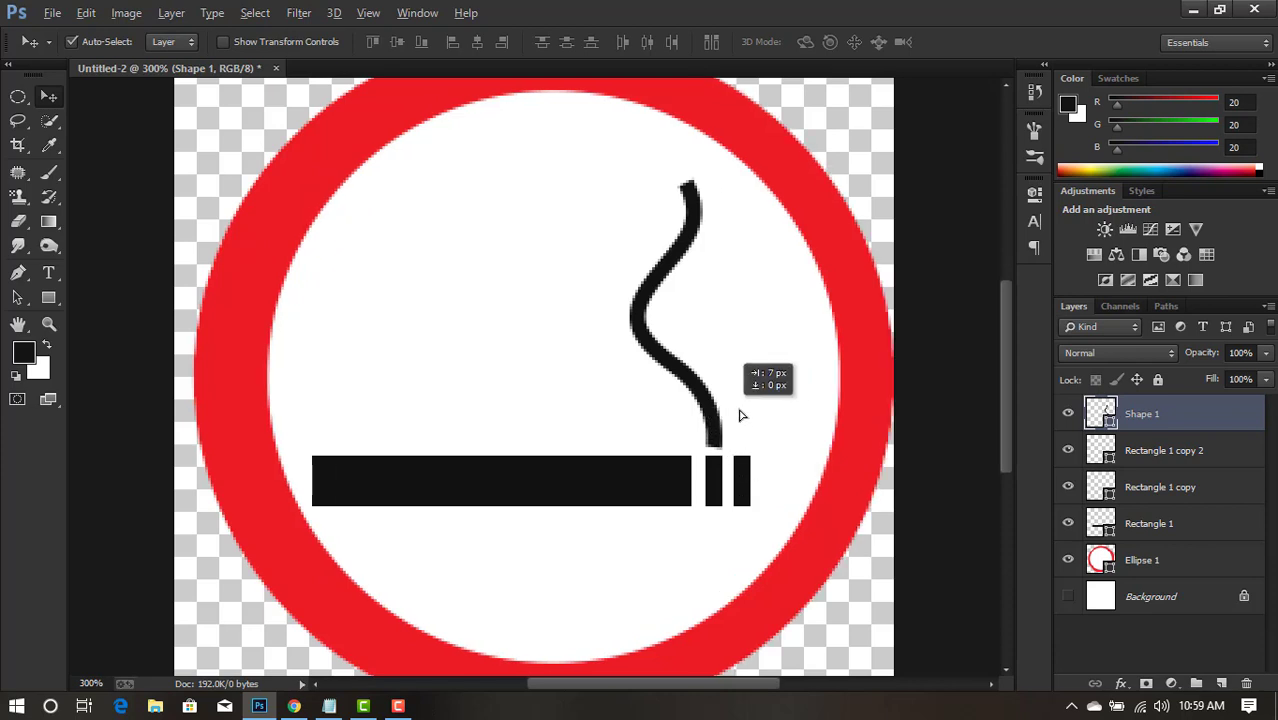
key(ctrl+z)
click(1120, 418)
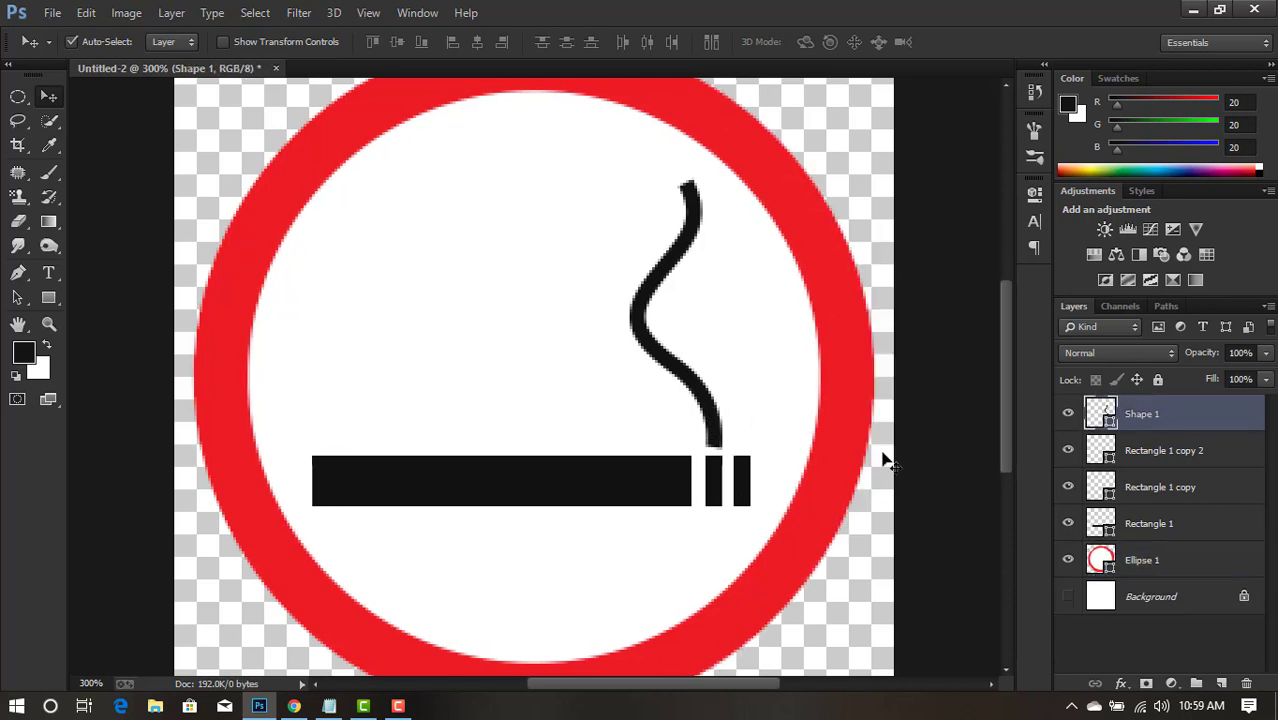
Copy the smoke line to the right and scale it to about 73%.
drag(705, 399, 744, 399)
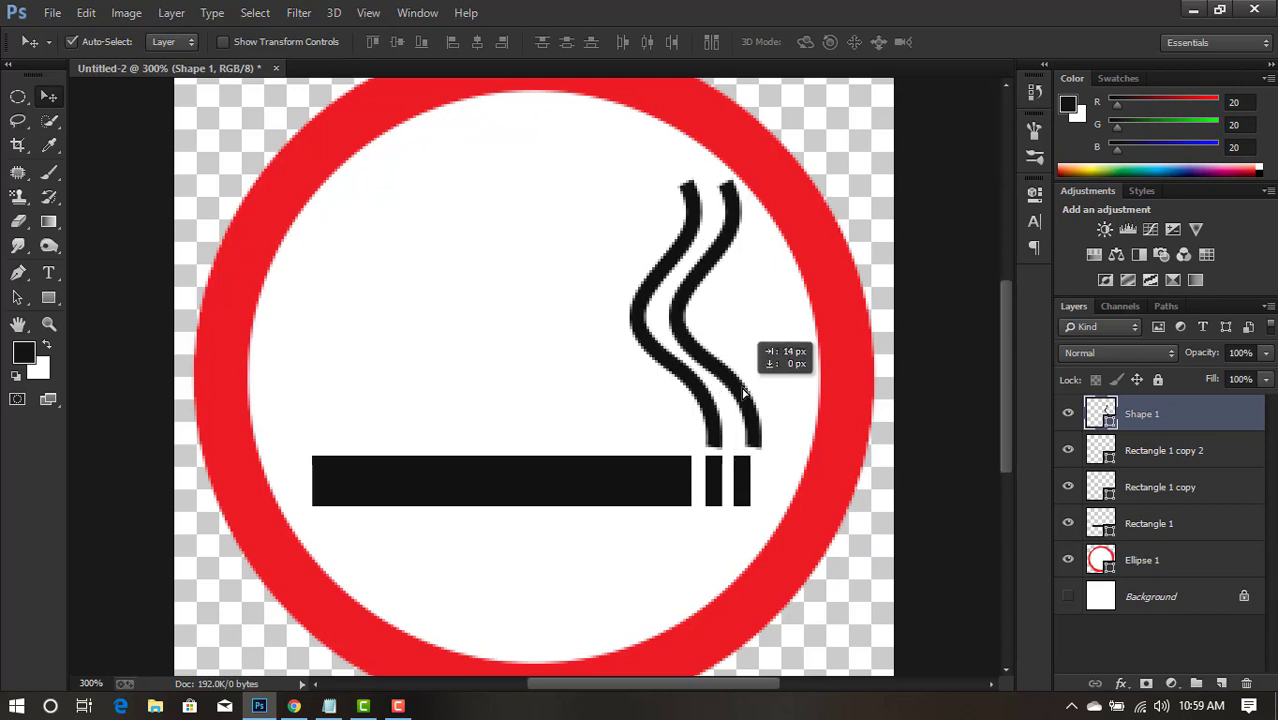
key(ctrl+t)
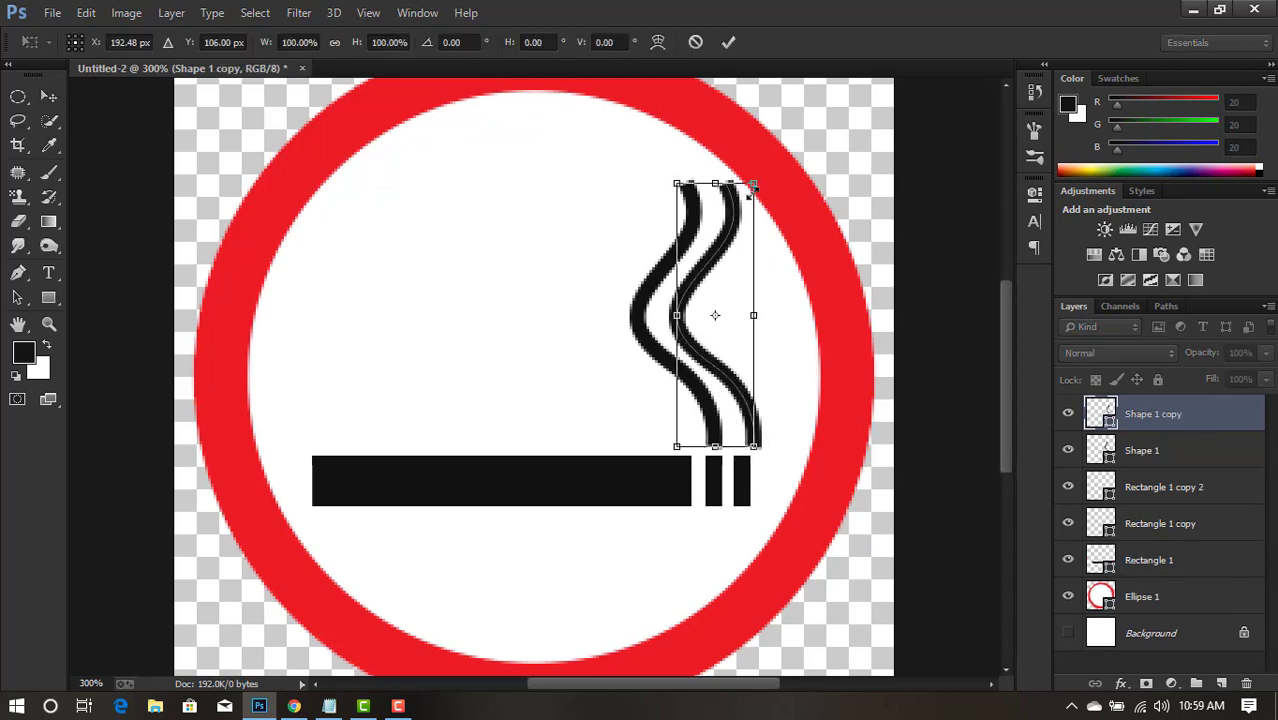
drag(753, 185, 741, 217)
drag(741, 380, 741, 410)
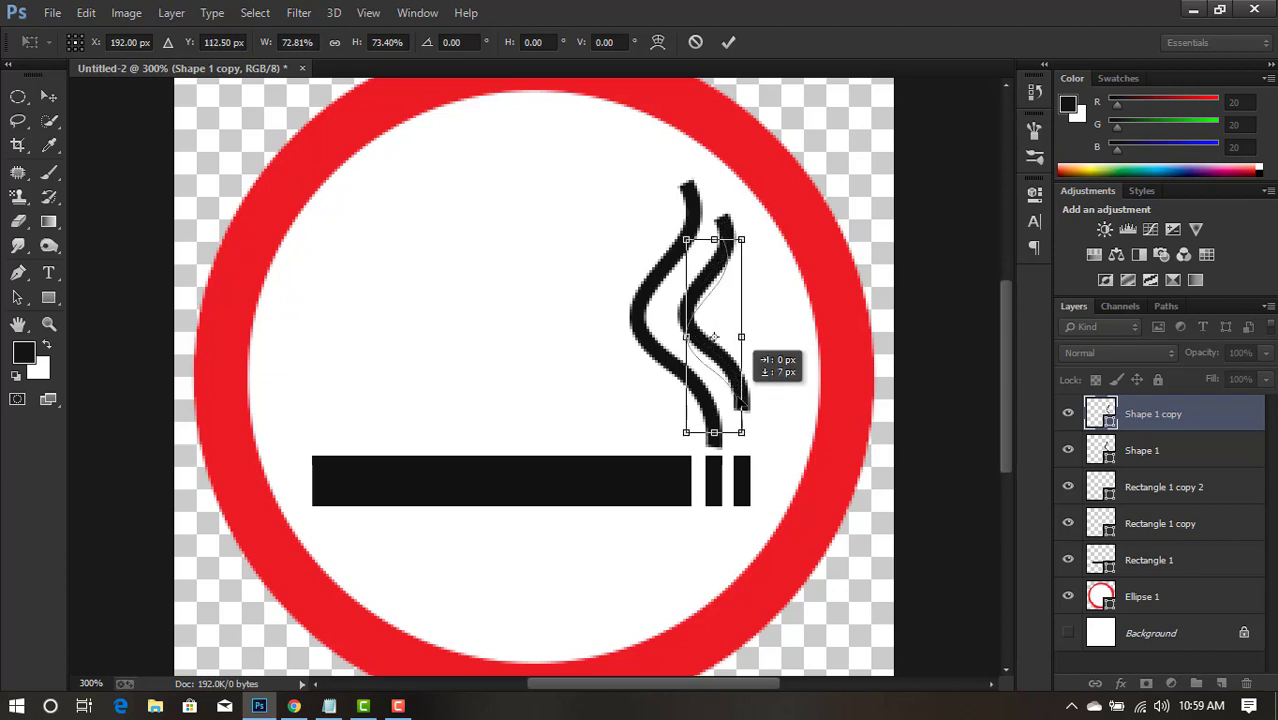
click(729, 42)
key(Down)
key(Down)
key(Down)
key(Right)
key(Right)
key(Right)
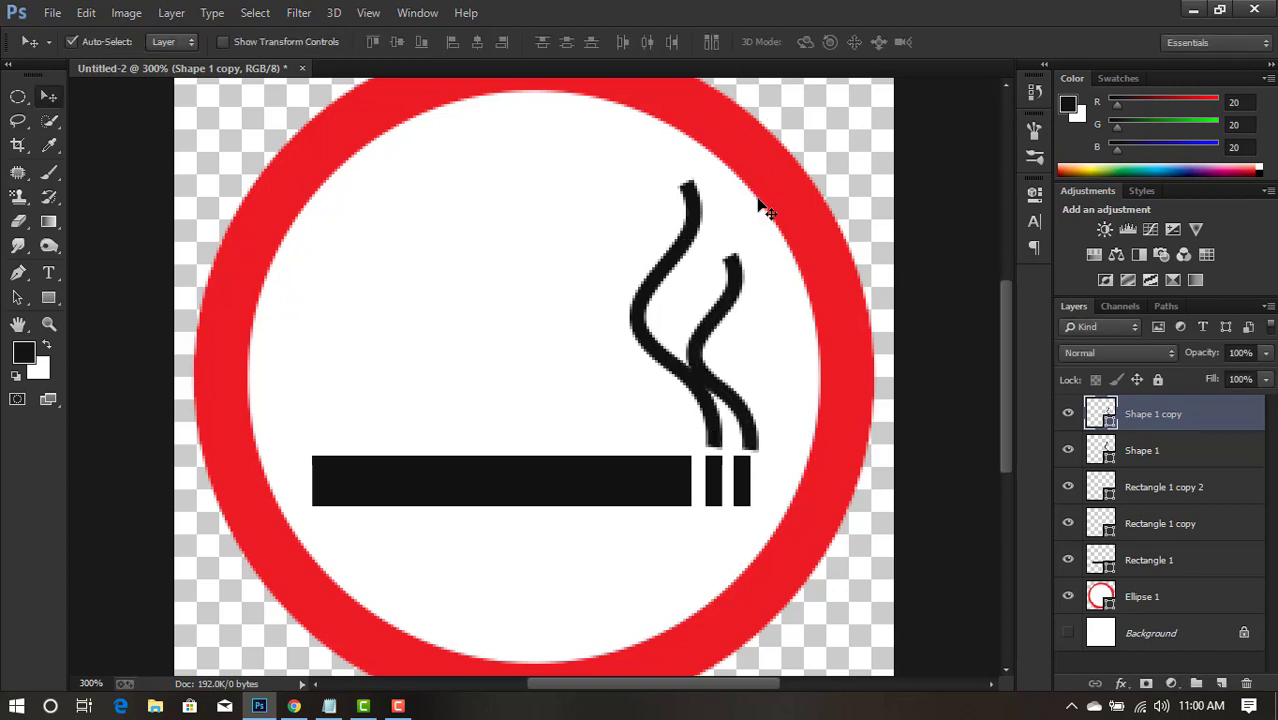
key(Left)
key(Left)
key(Left)
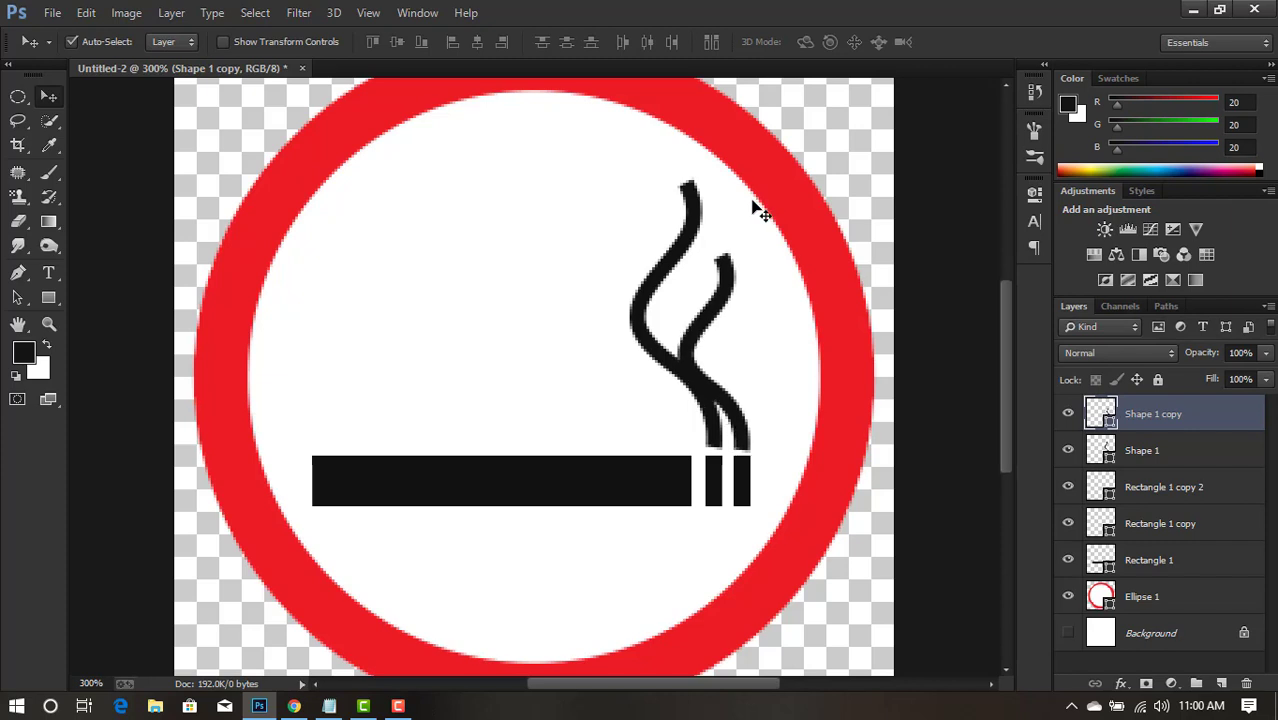
Tilt the smaller smoke copy slightly clockwise and warp it into a shorter curve.
key(ctrl+t)
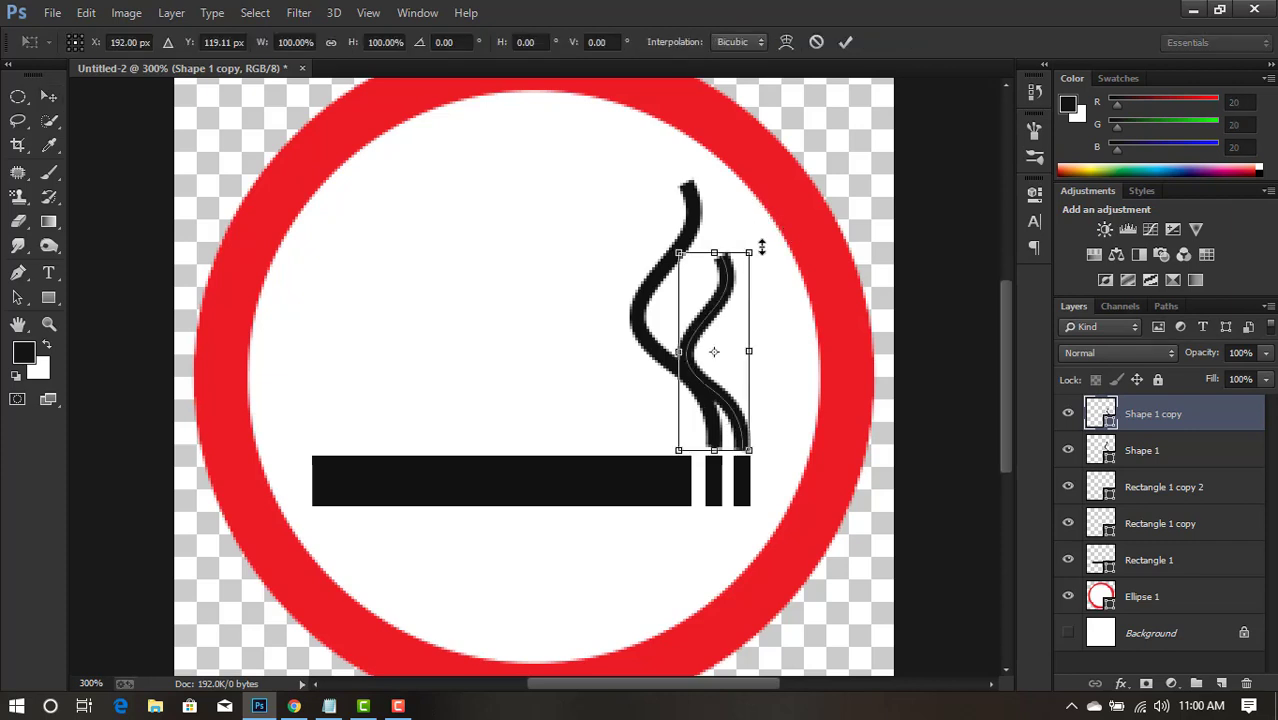
drag(762, 248, 773, 248)
key(Return)
key(ctrl+t)
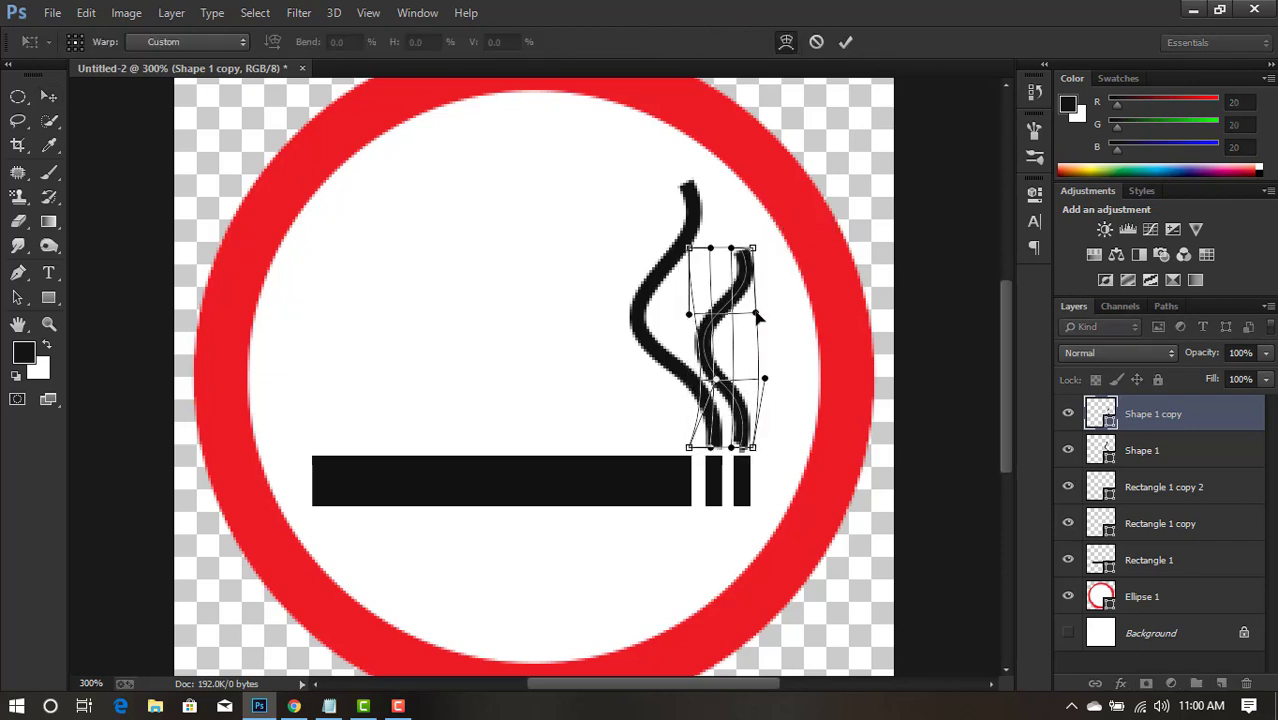
key(Escape)
key(ctrl+t)
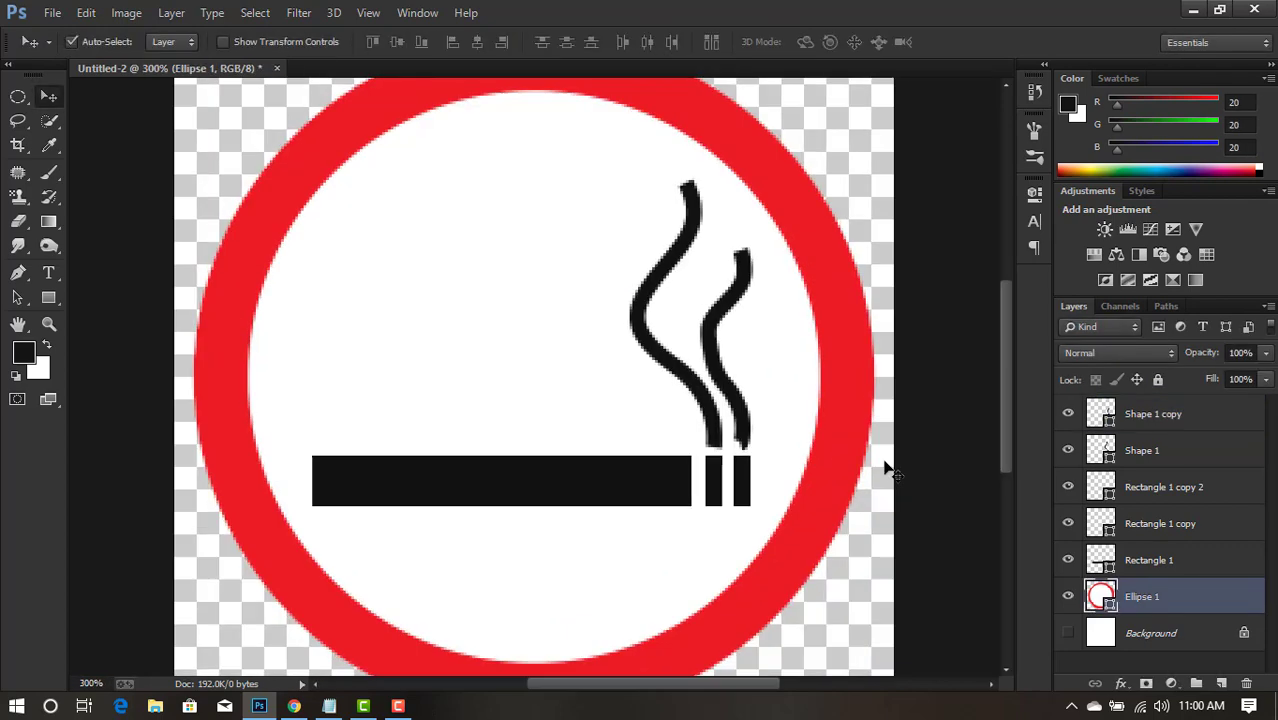
key(ctrl+plus)
click(786, 42)
click(786, 42)
key(Return)
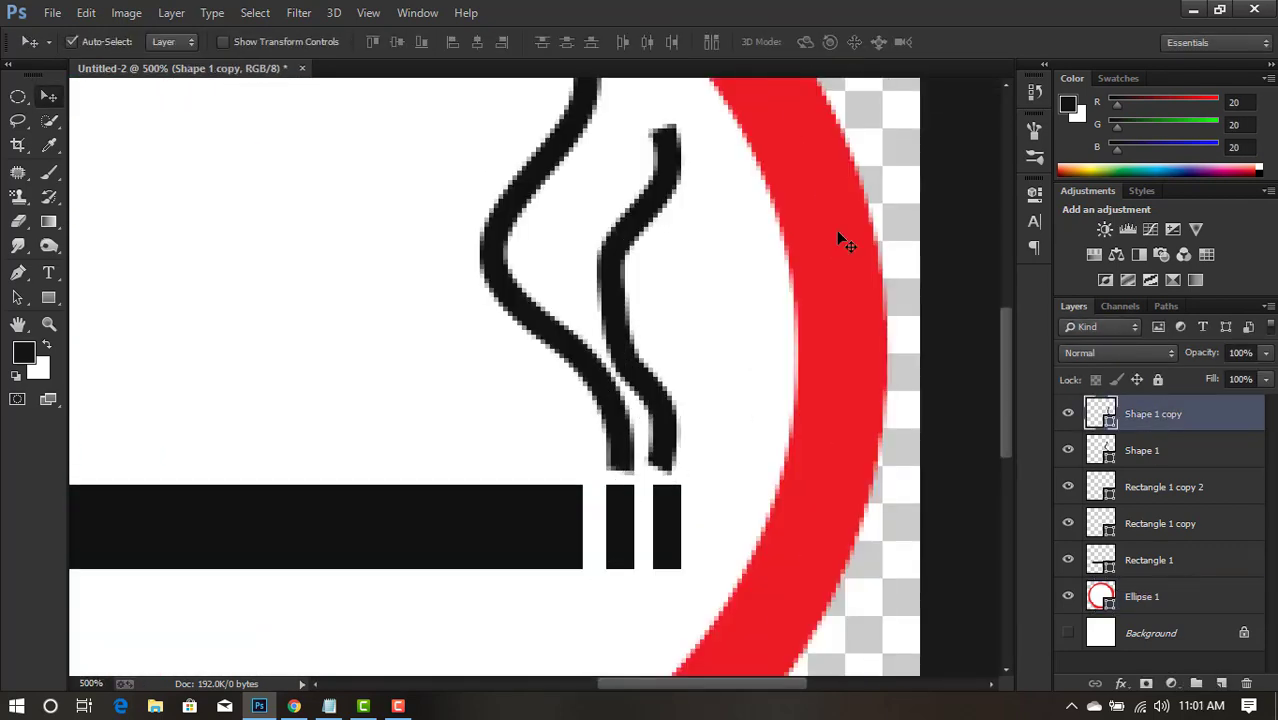
key(ctrl+minus)
key(ctrl+minus)
key(ctrl+minus)
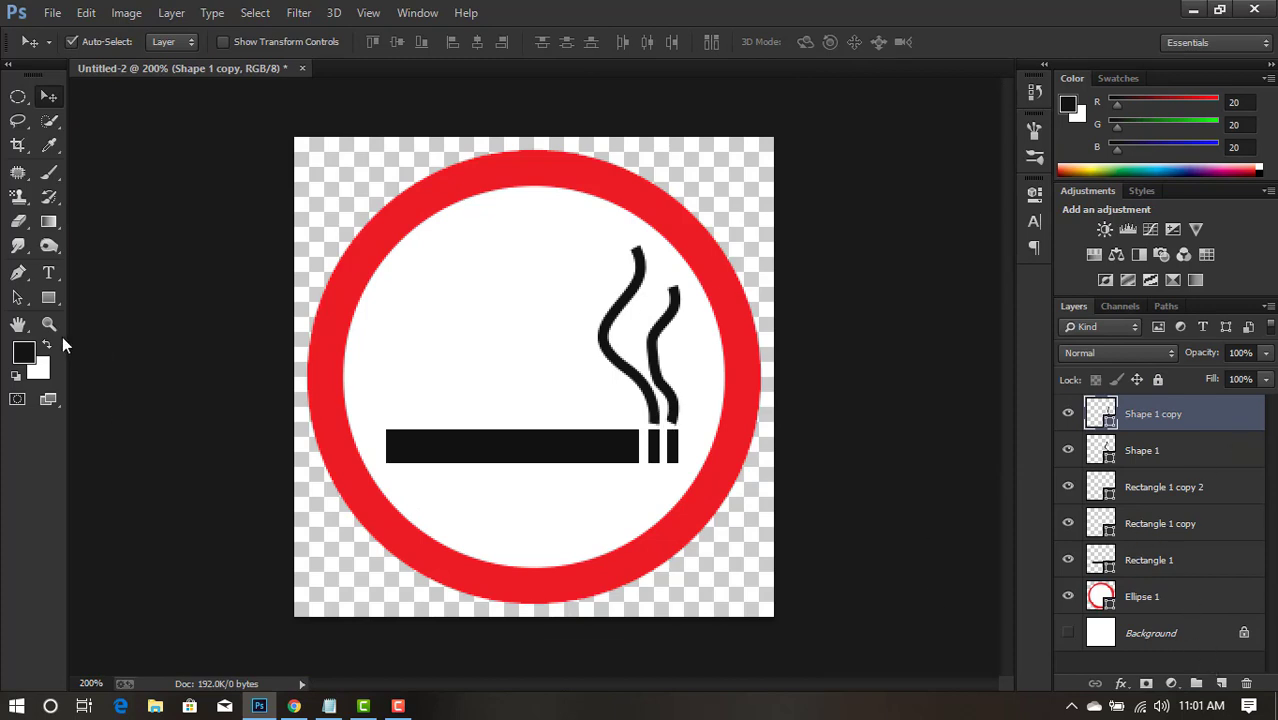
Draw a 29 × 180 px rectangle bar with red fill and no stroke.
click(48, 297)
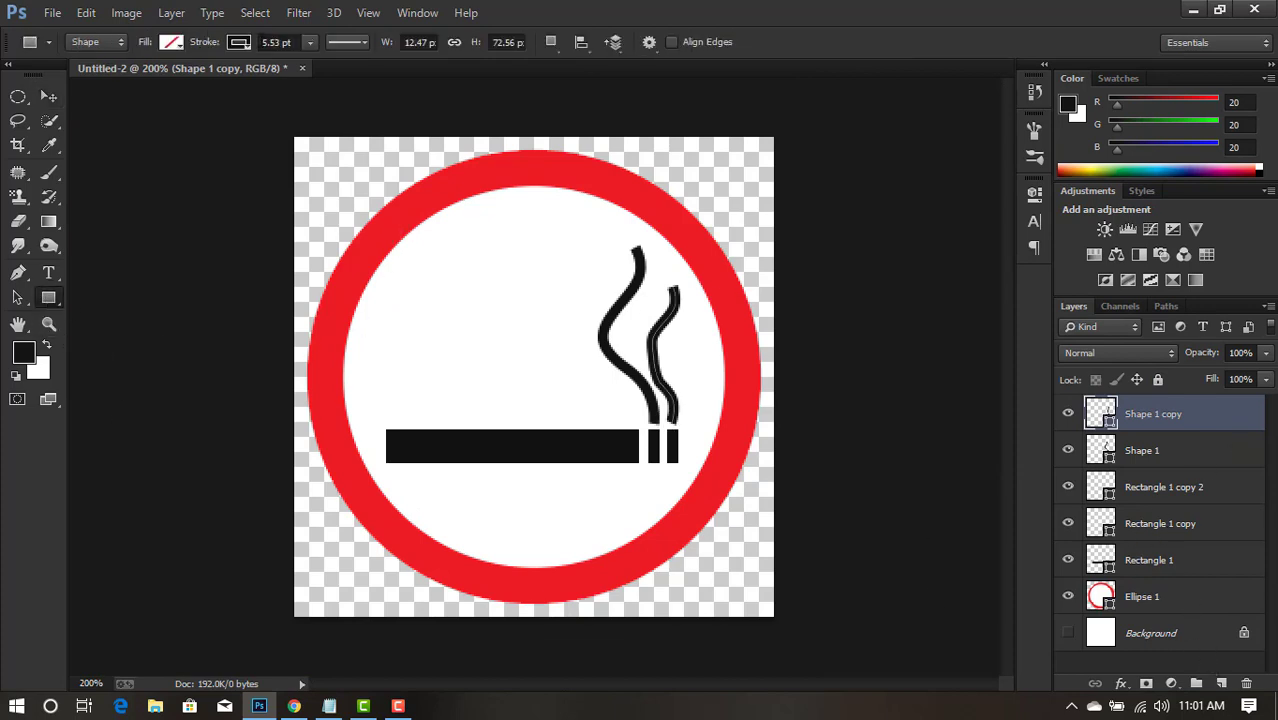
mouse_move(405, 217)
mouse_down()
mouse_move(456, 558)
mouse_move(438, 598)
mouse_up()
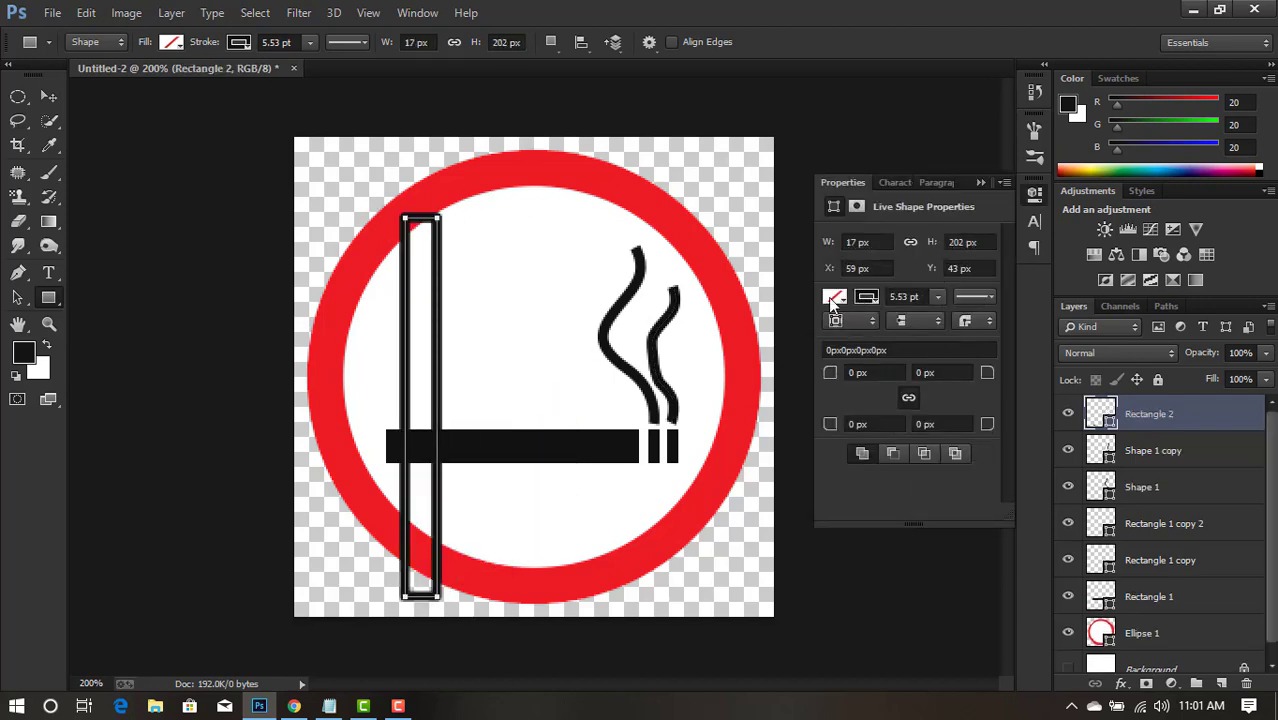
click(834, 297)
click(869, 386)
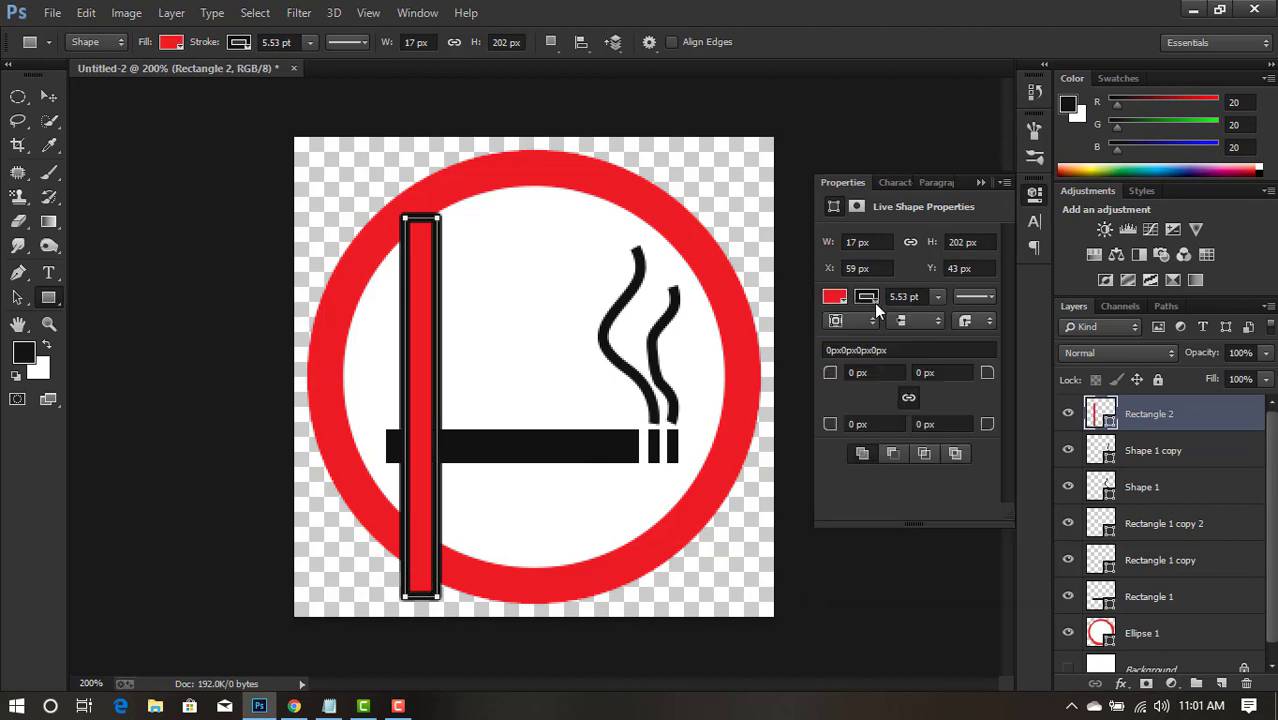
click(848, 333)
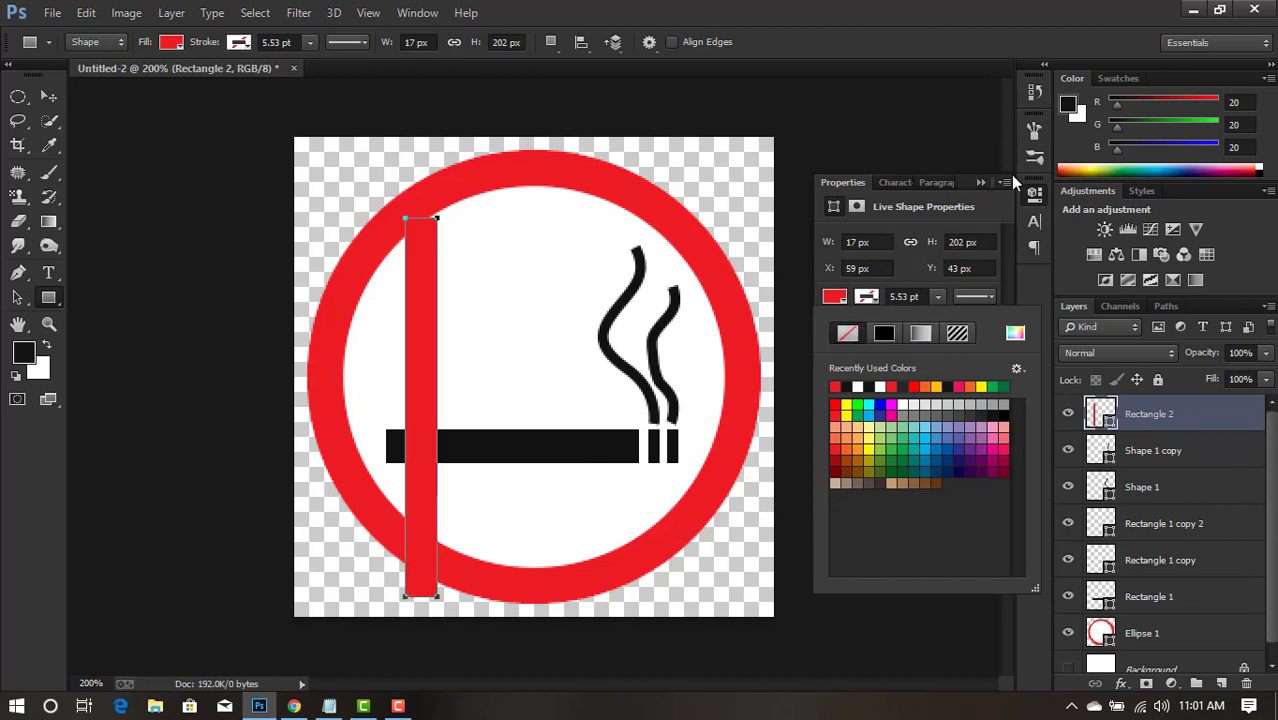
click(981, 182)
Centre the red bar, rotate it to about -40° and lengthen it across the ring.
click(48, 96)
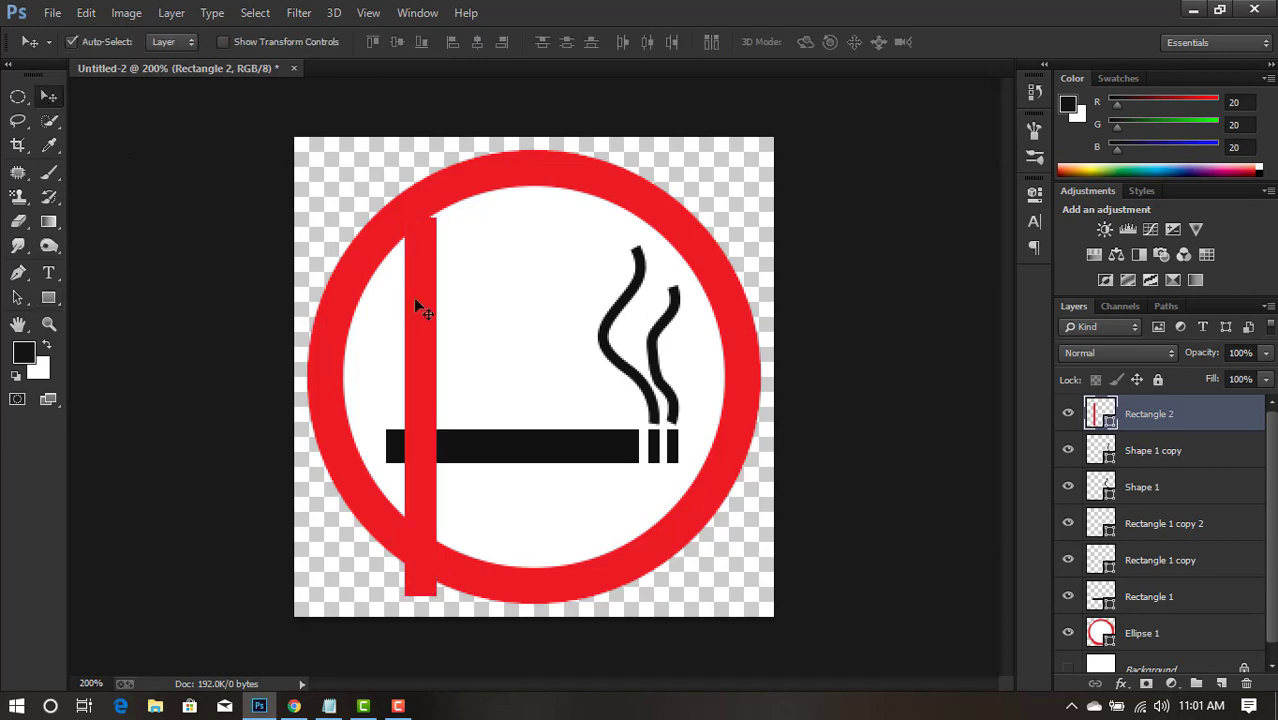
drag(410, 322, 503, 302)
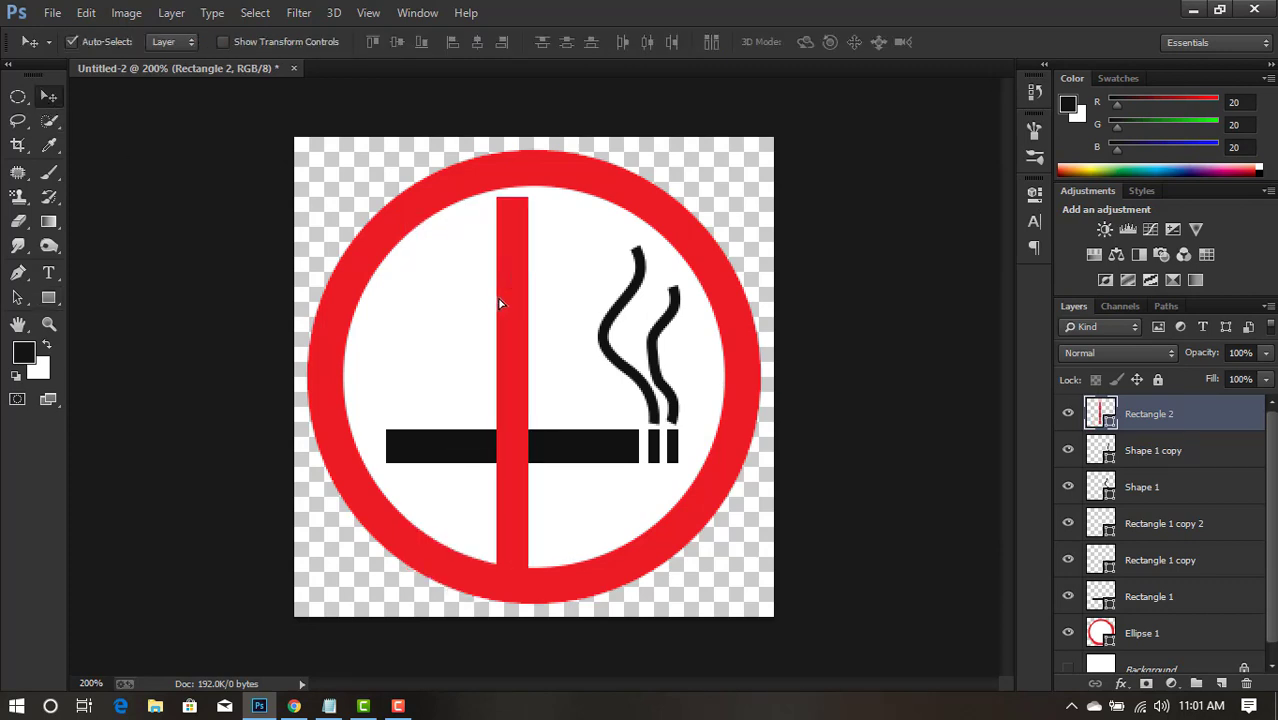
key(ctrl+t)
drag(542, 190, 374, 171)
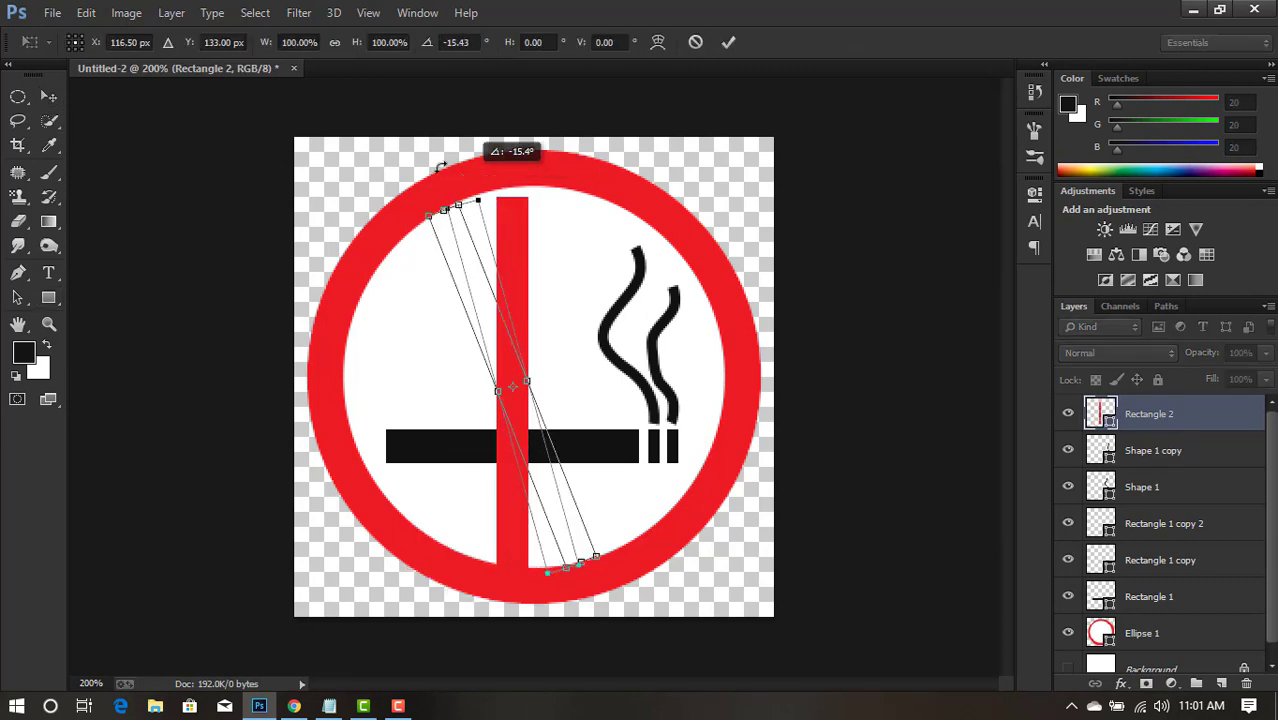
drag(483, 364, 498, 356)
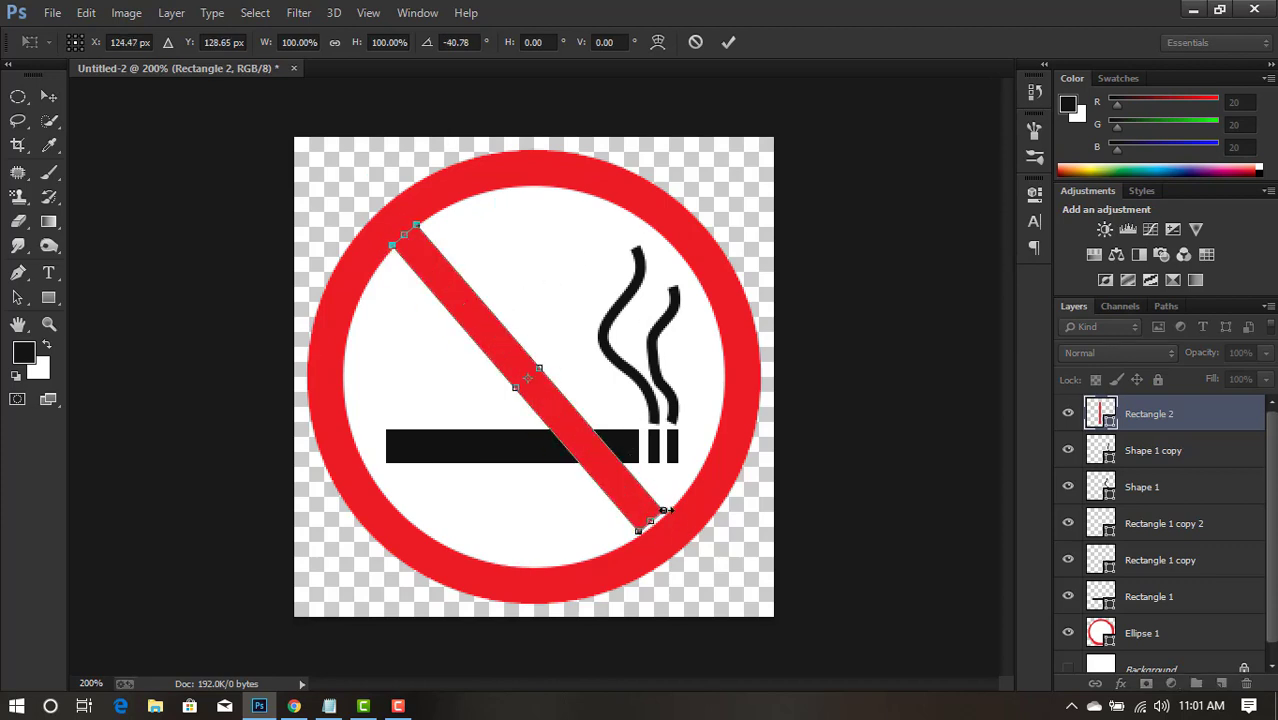
drag(665, 510, 673, 521)
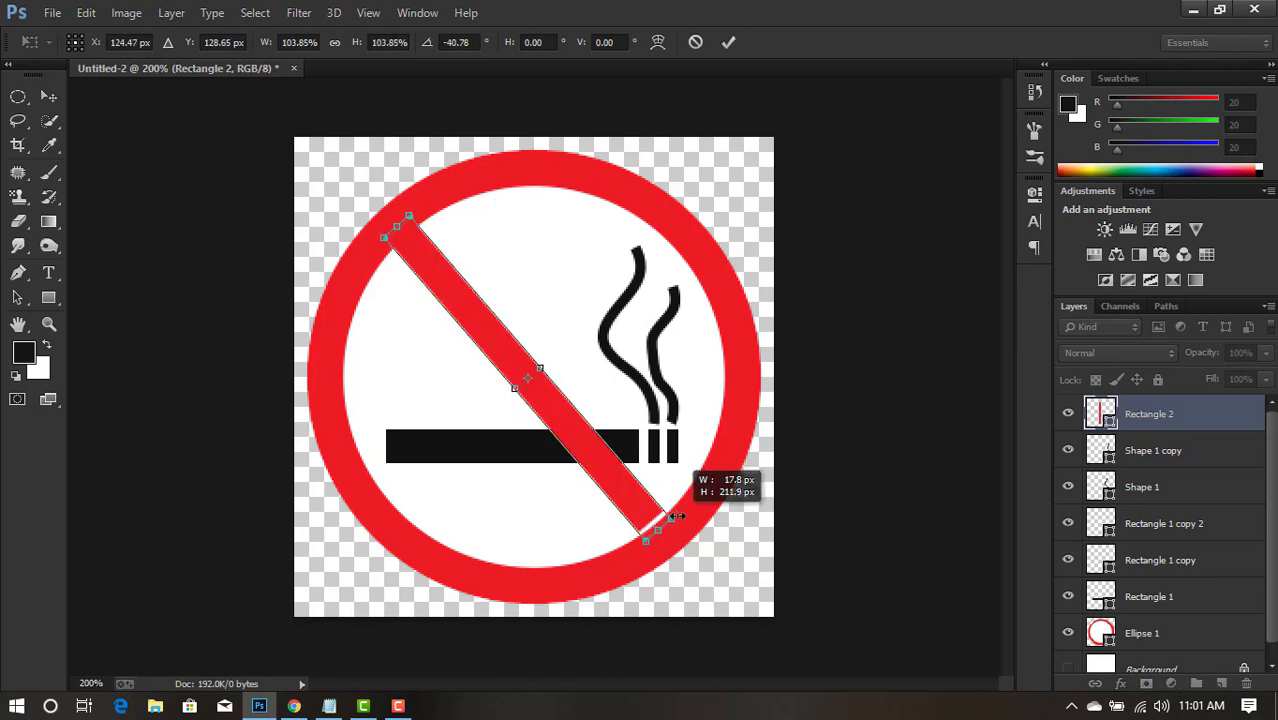
click(729, 43)
click(601, 271)
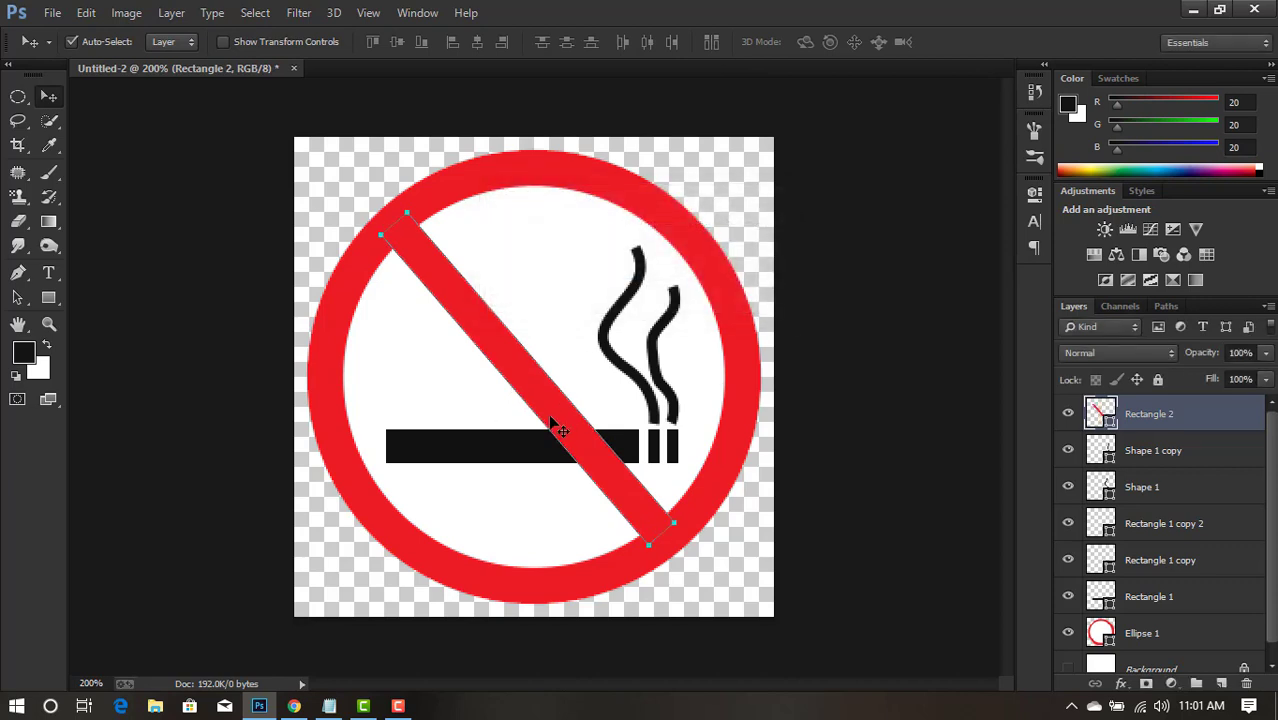
click(551, 420)
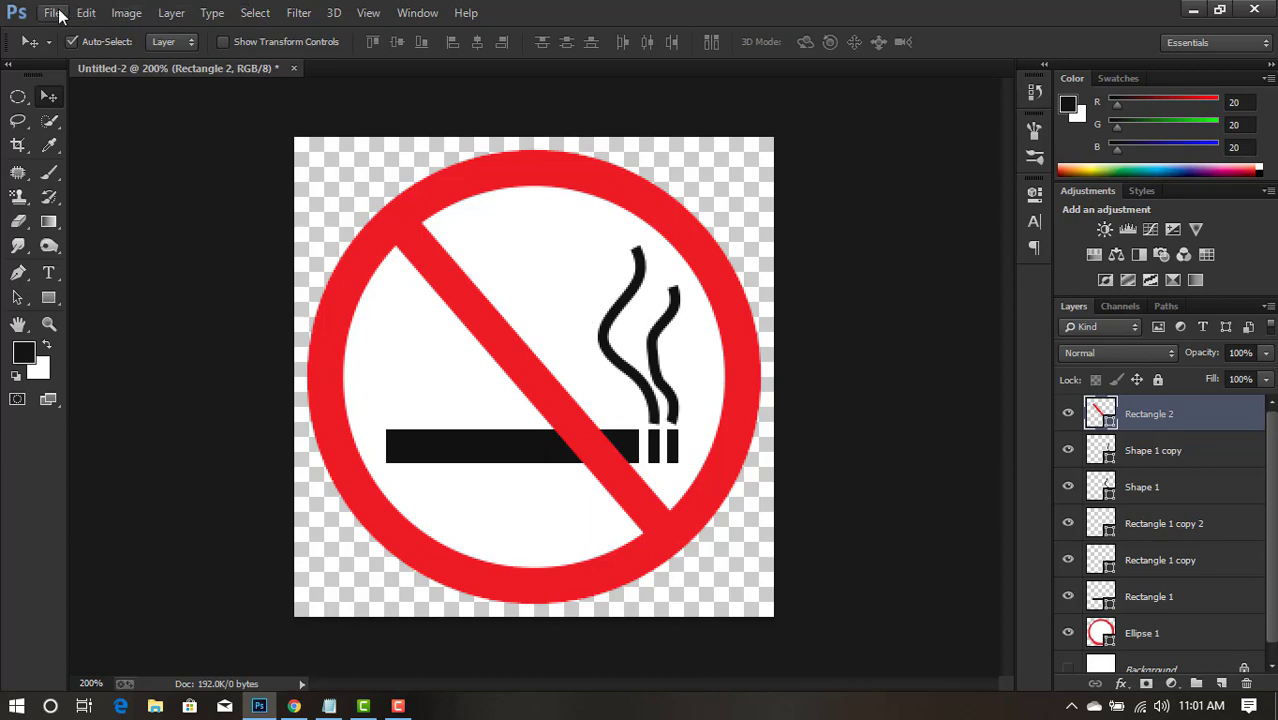
Create a new 1280 × 720 px document, Untitled-3, docked as a tab beside the sign.
click(50, 12)
click(70, 33)
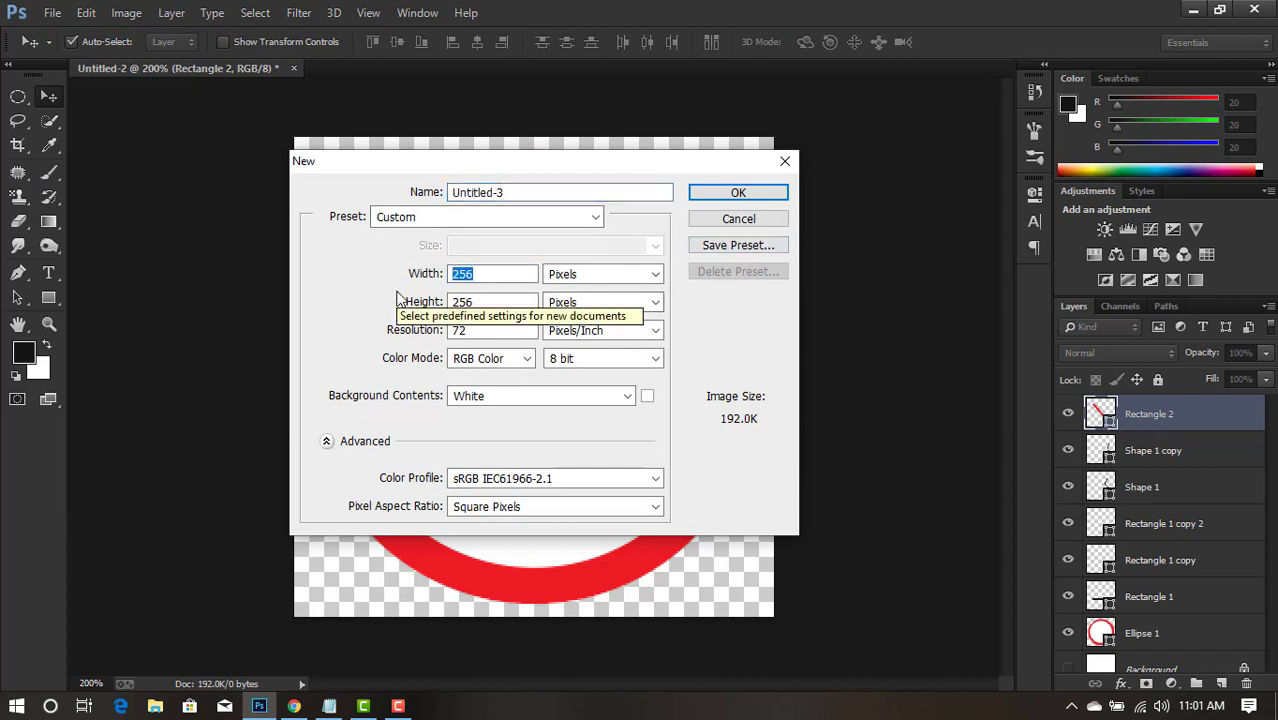
text(1280)
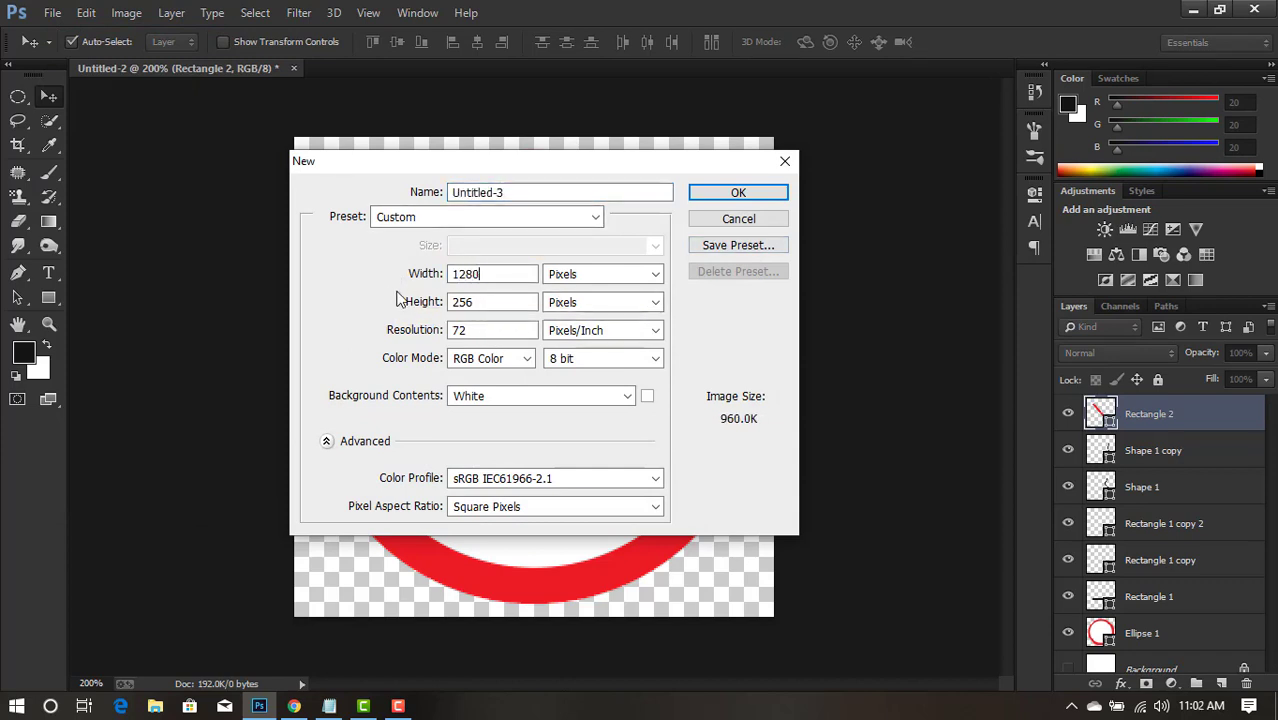
key(Tab)
text(720)
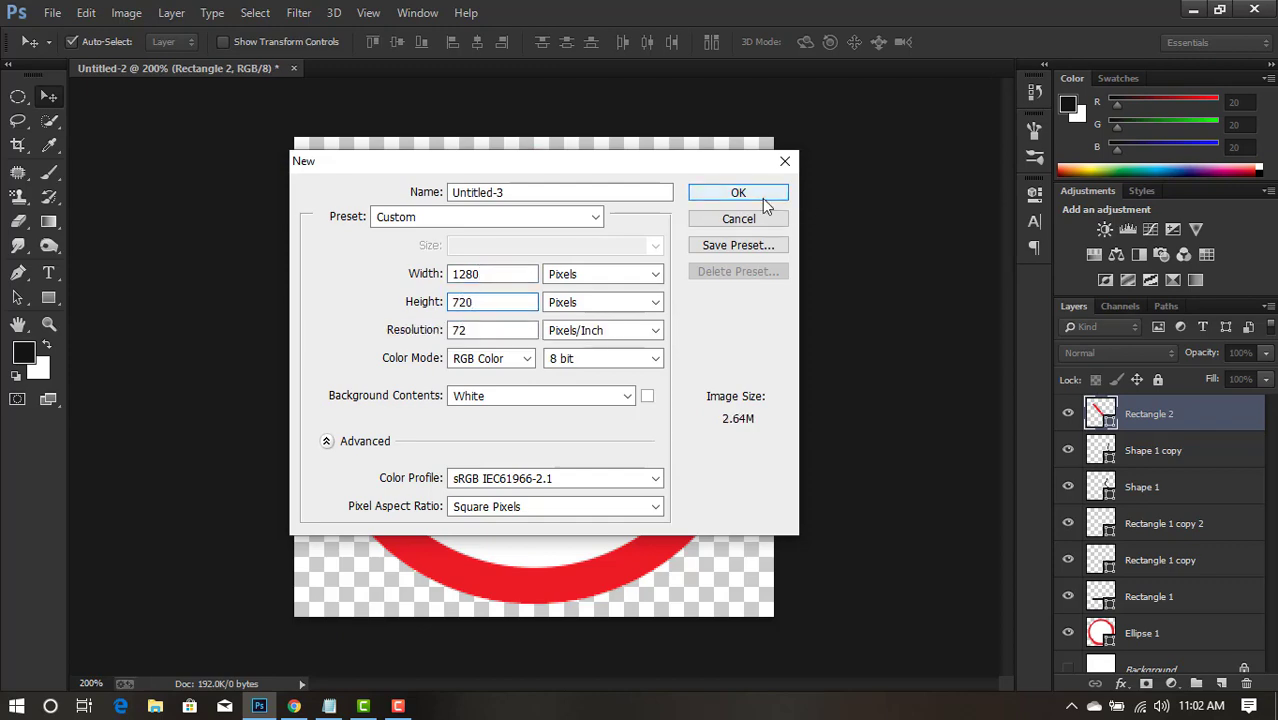
click(738, 192)
mouse_move(382, 90)
mouse_down()
mouse_move(428, 78)
mouse_move(234, 74)
mouse_up()
Copy all sign layers into Untitled-3's top-left, then select them in Untitled-2 for removal.
click(1244, 407)
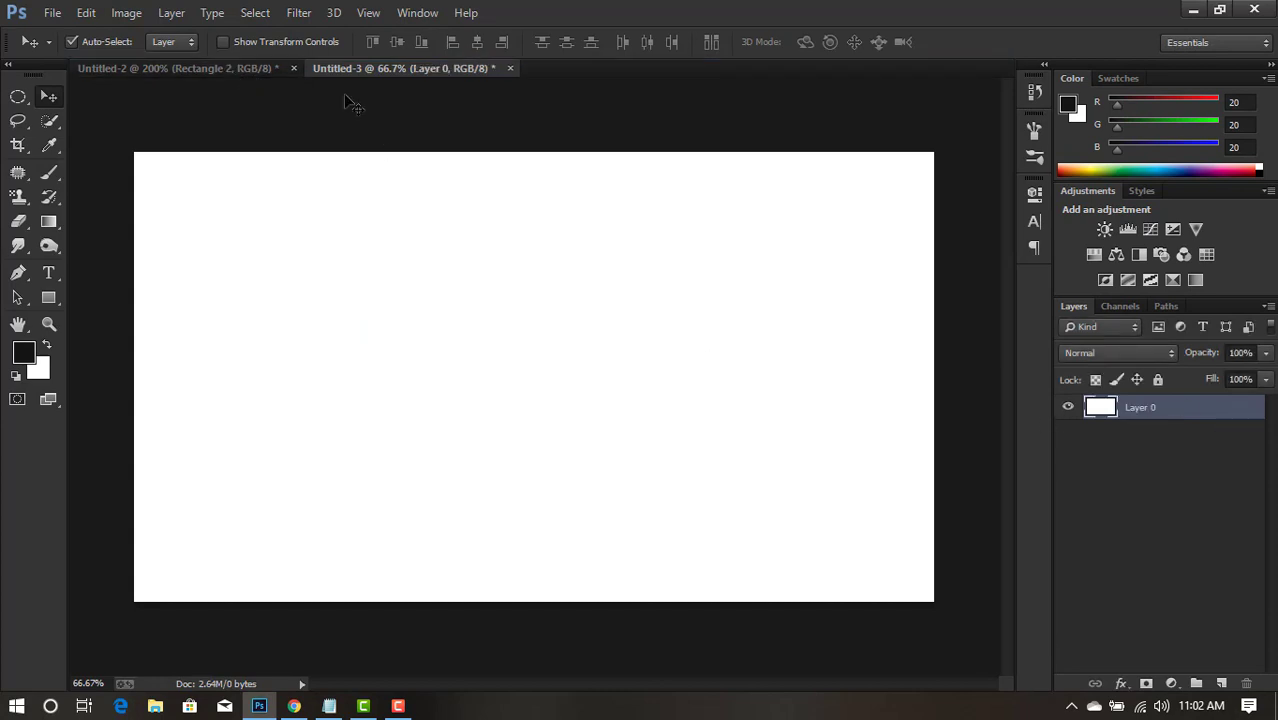
click(257, 68)
mouse_move(727, 563)
mouse_down()
mouse_move(698, 550)
mouse_move(441, 243)
mouse_move(385, 238)
mouse_up()
mouse_move(500, 355)
mouse_down()
mouse_move(355, 72)
mouse_move(542, 379)
mouse_move(355, 343)
mouse_move(297, 312)
mouse_up()
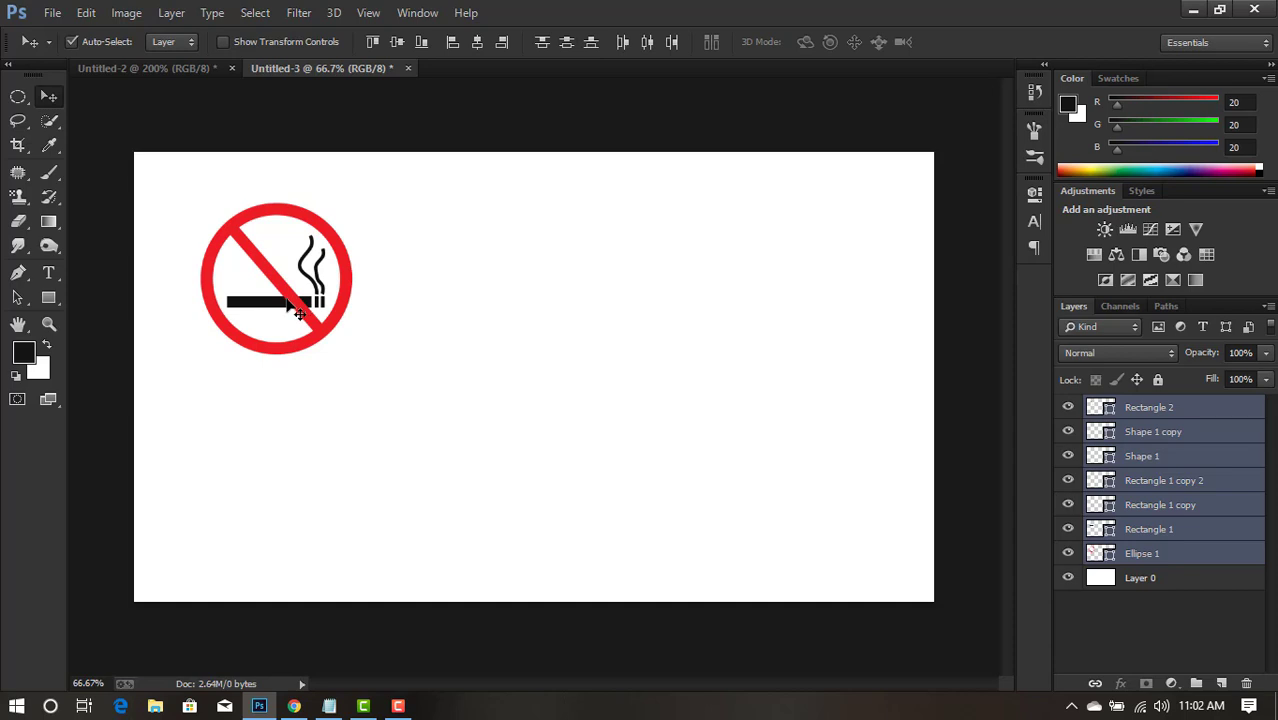
click(192, 68)
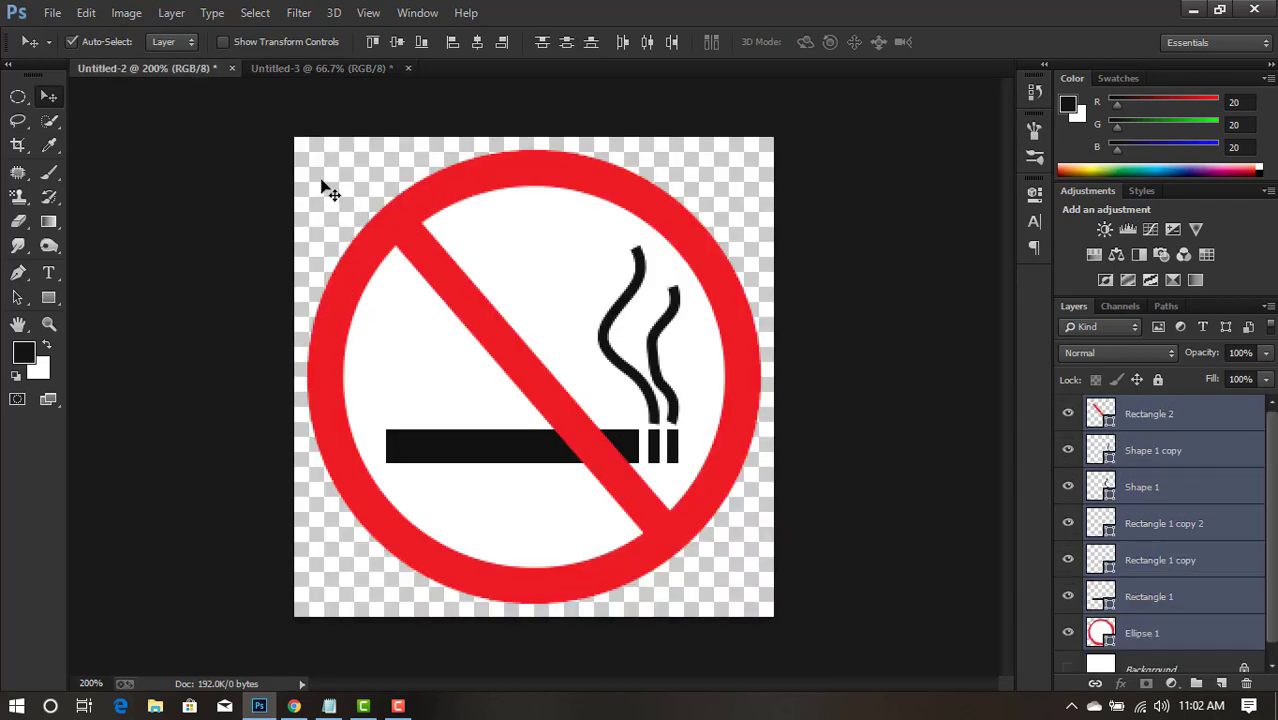
mouse_move(330, 190)
mouse_down()
mouse_move(713, 593)
mouse_move(272, 712)
mouse_up()
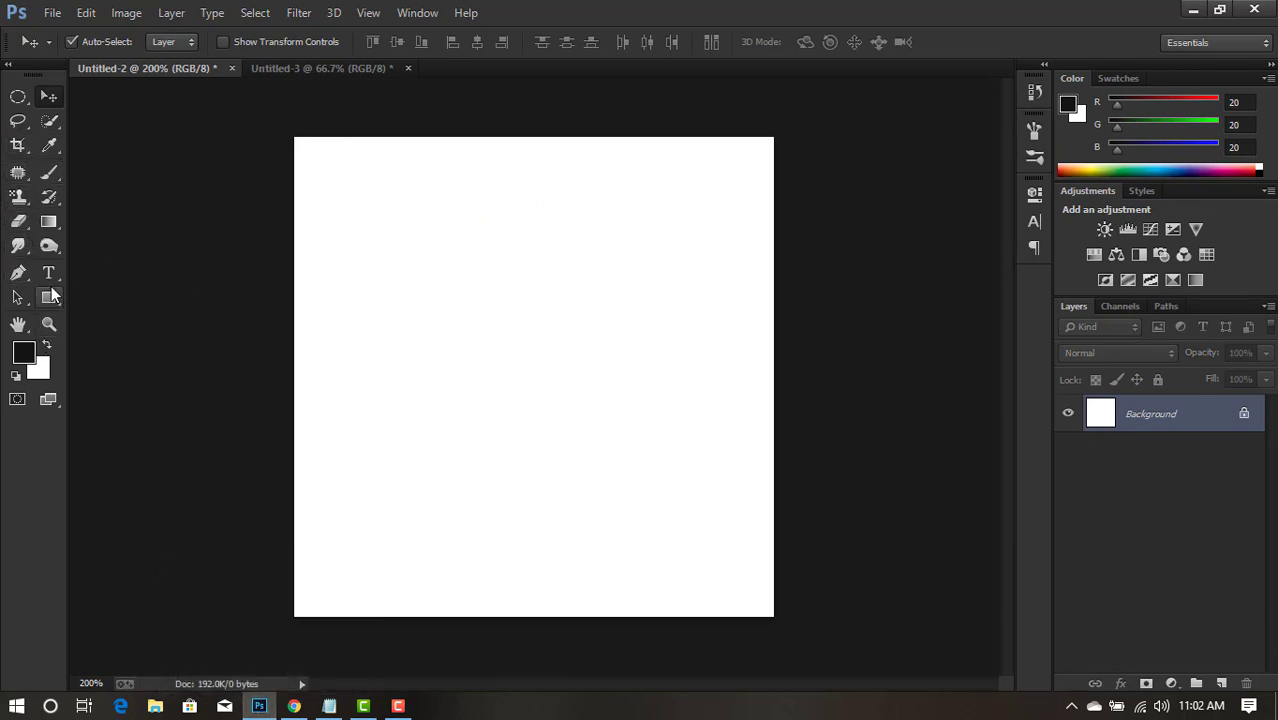
Draw a large rectangle on the blank canvas with mitered, square outline corners.
click(52, 297)
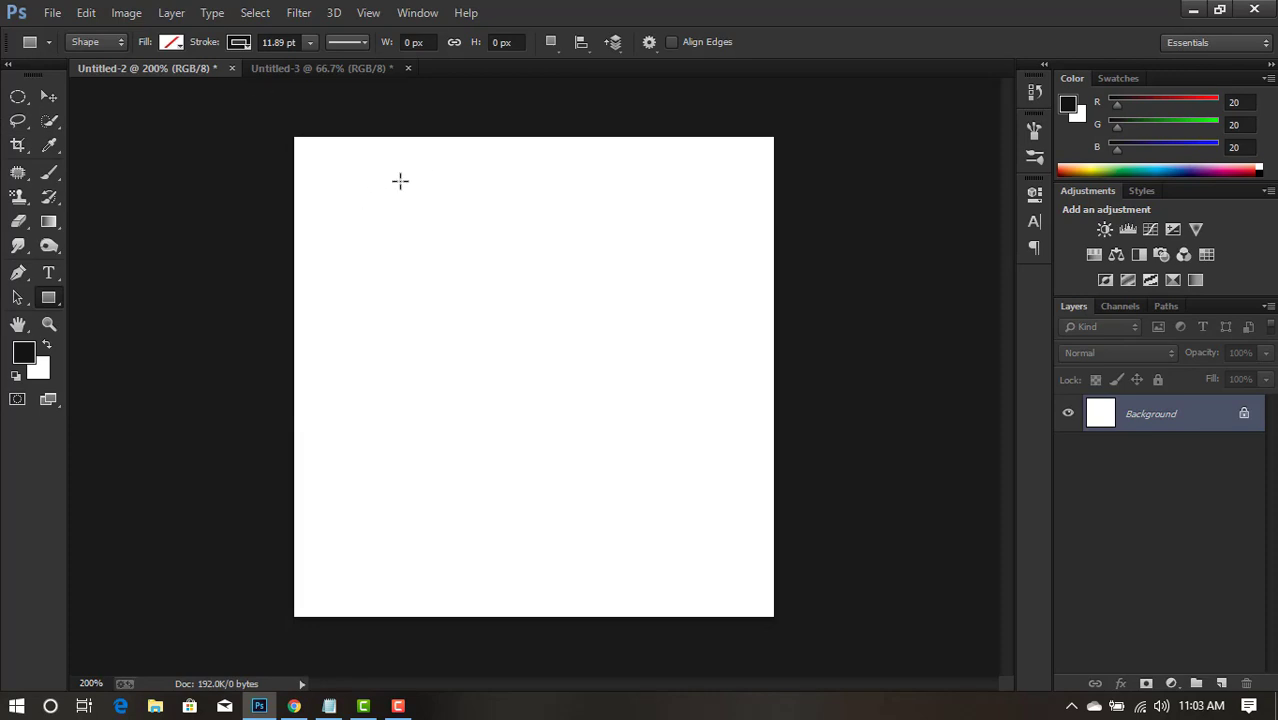
drag(372, 174, 724, 548)
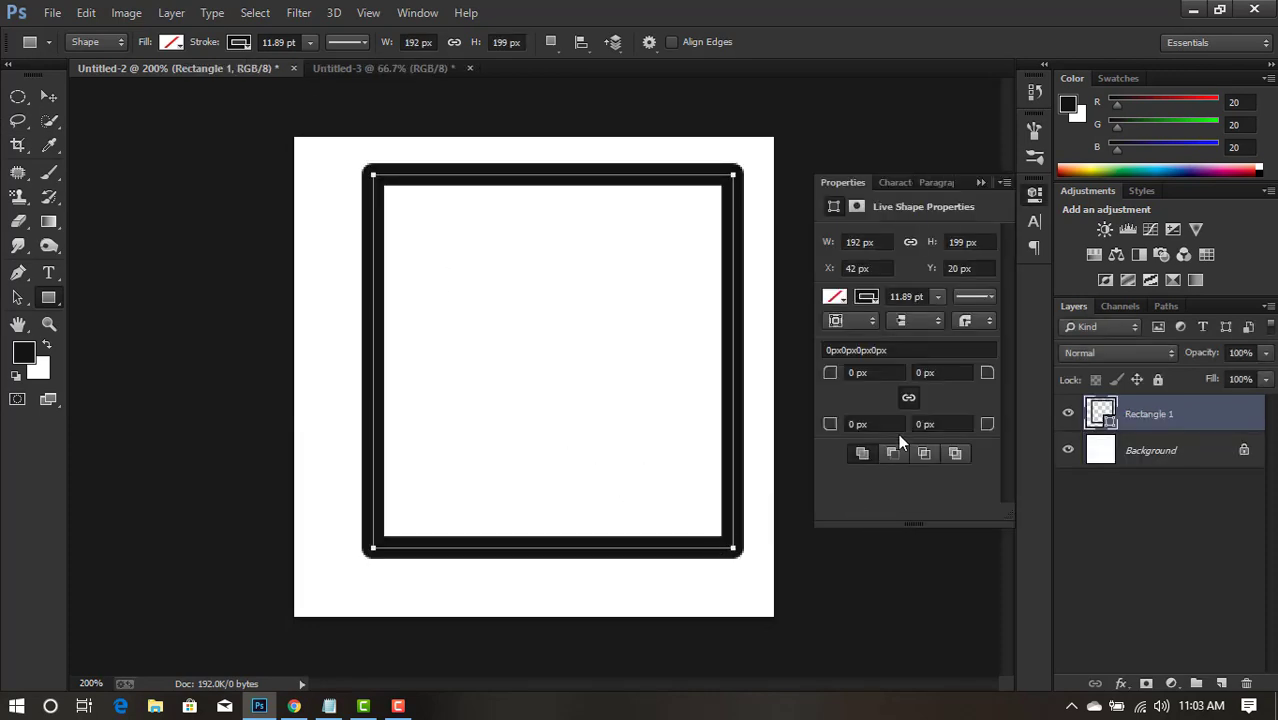
click(965, 321)
click(963, 337)
Give the rectangle a cyan stroke and a dark navy fill.
click(866, 296)
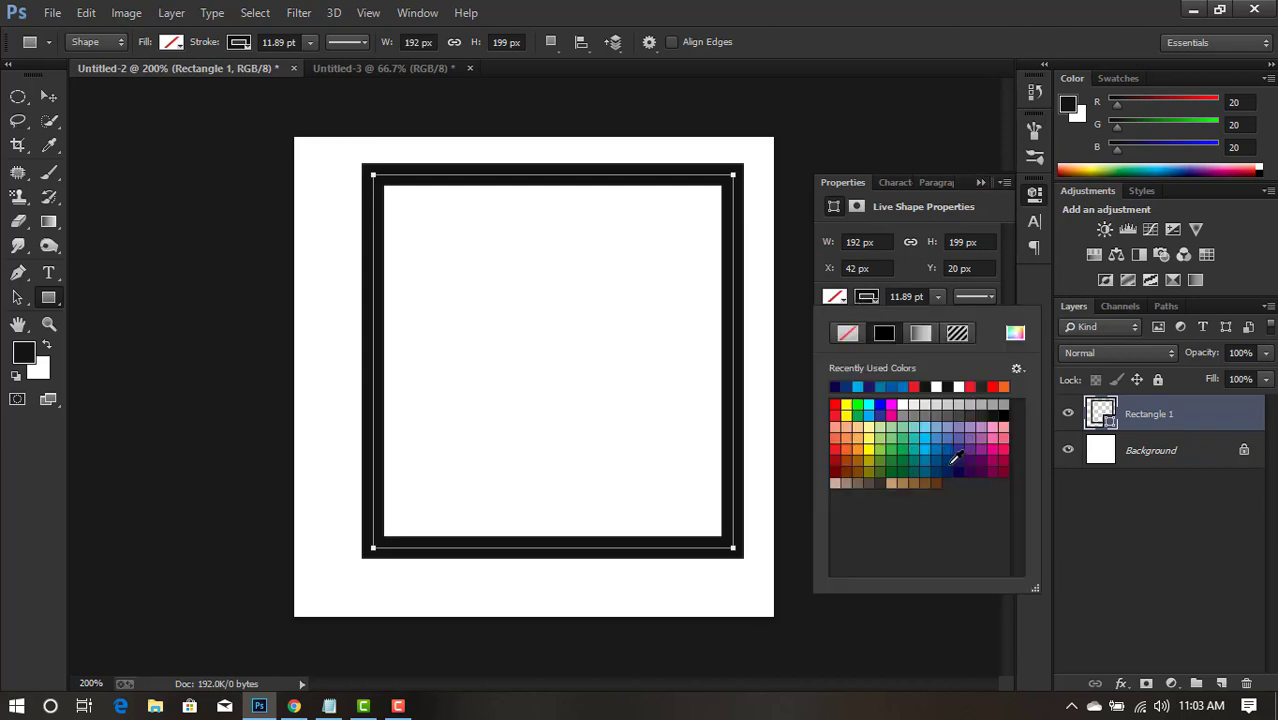
click(924, 450)
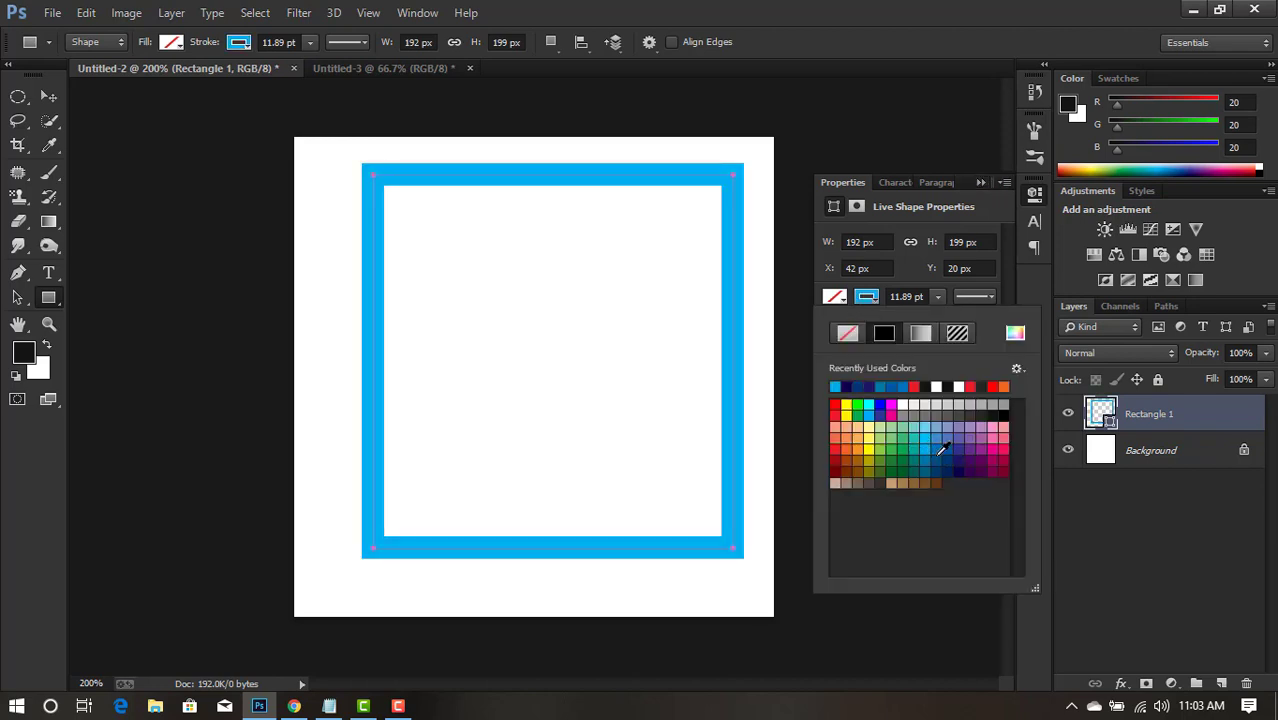
click(866, 297)
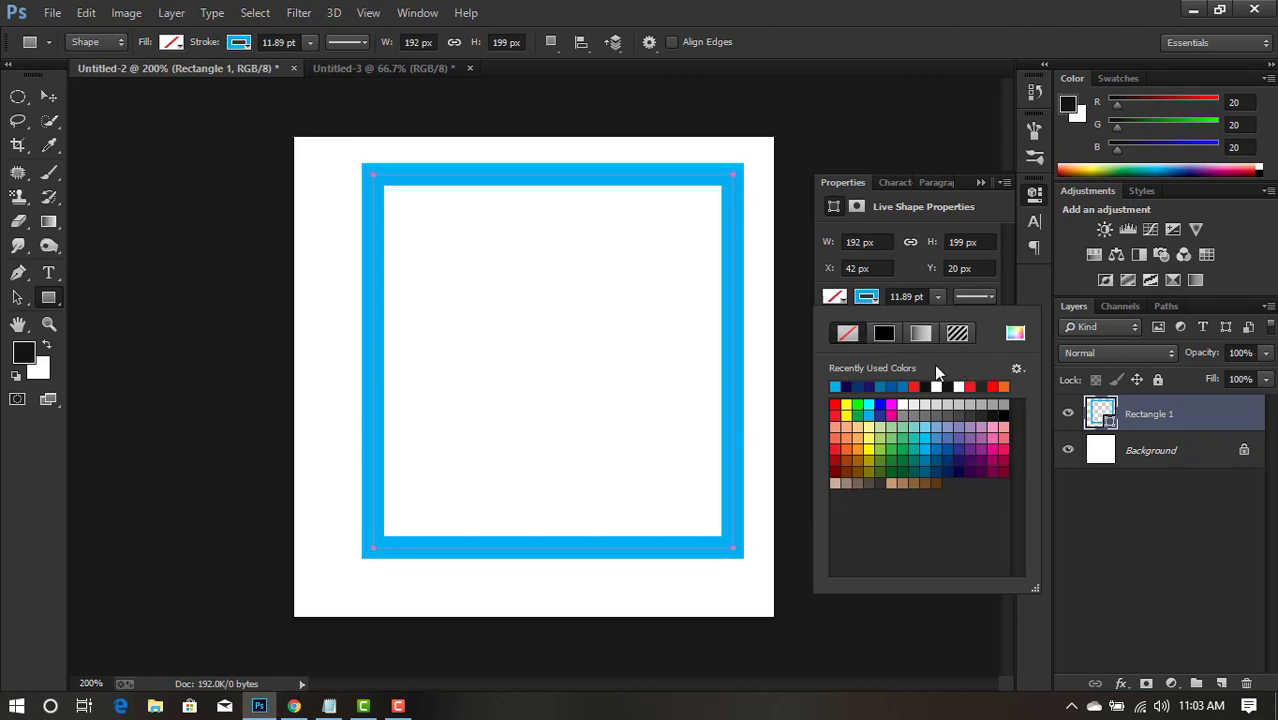
click(848, 387)
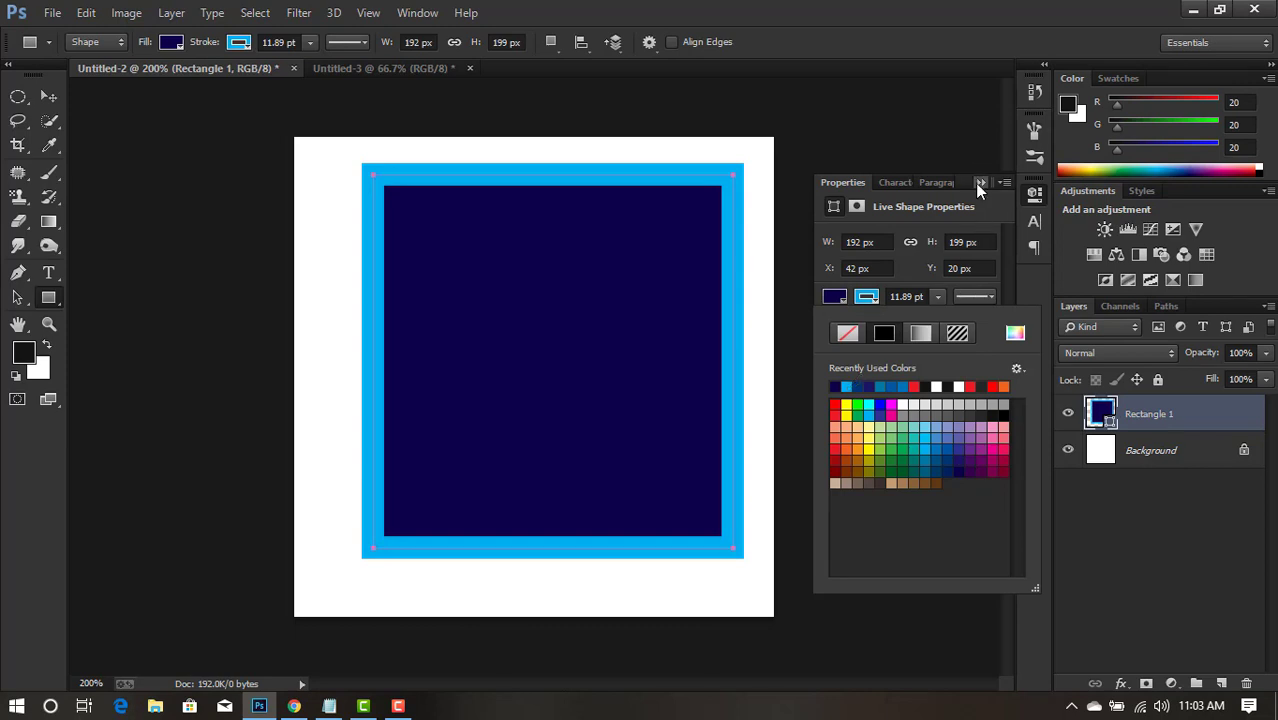
click(1016, 333)
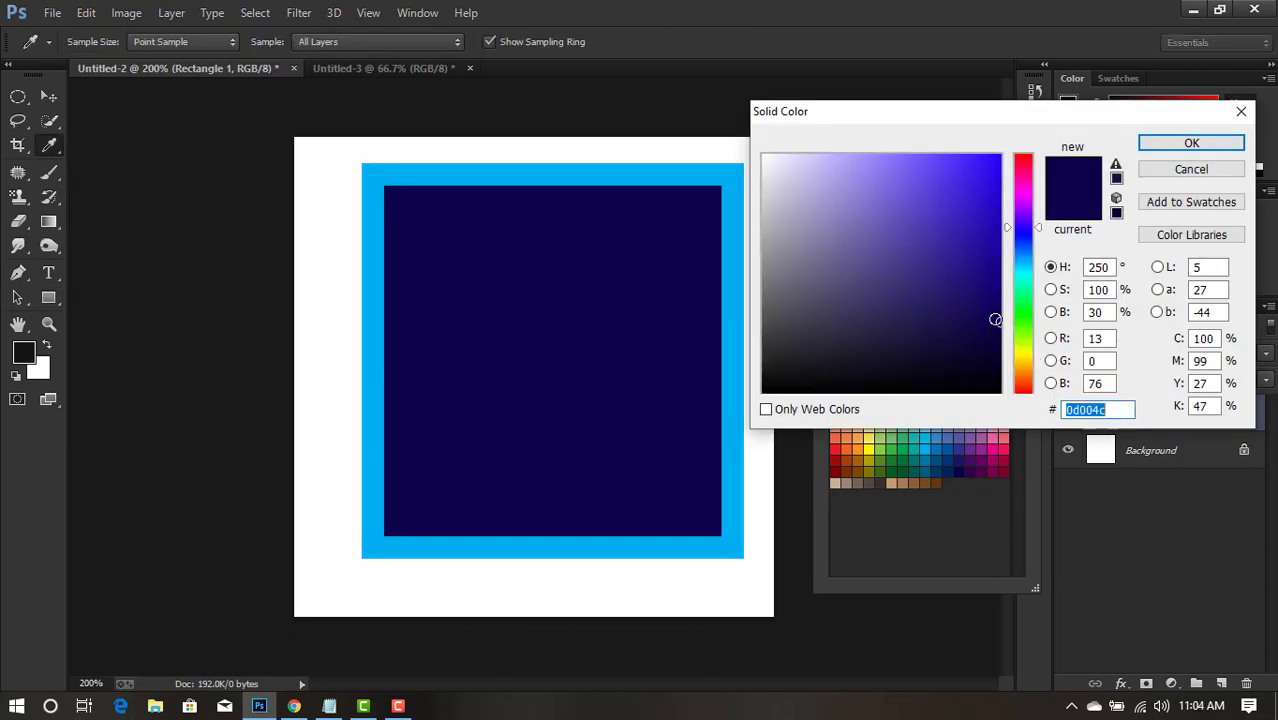
Darken the rectangle's navy fill to #0c062b.
drag(997, 332, 995, 346)
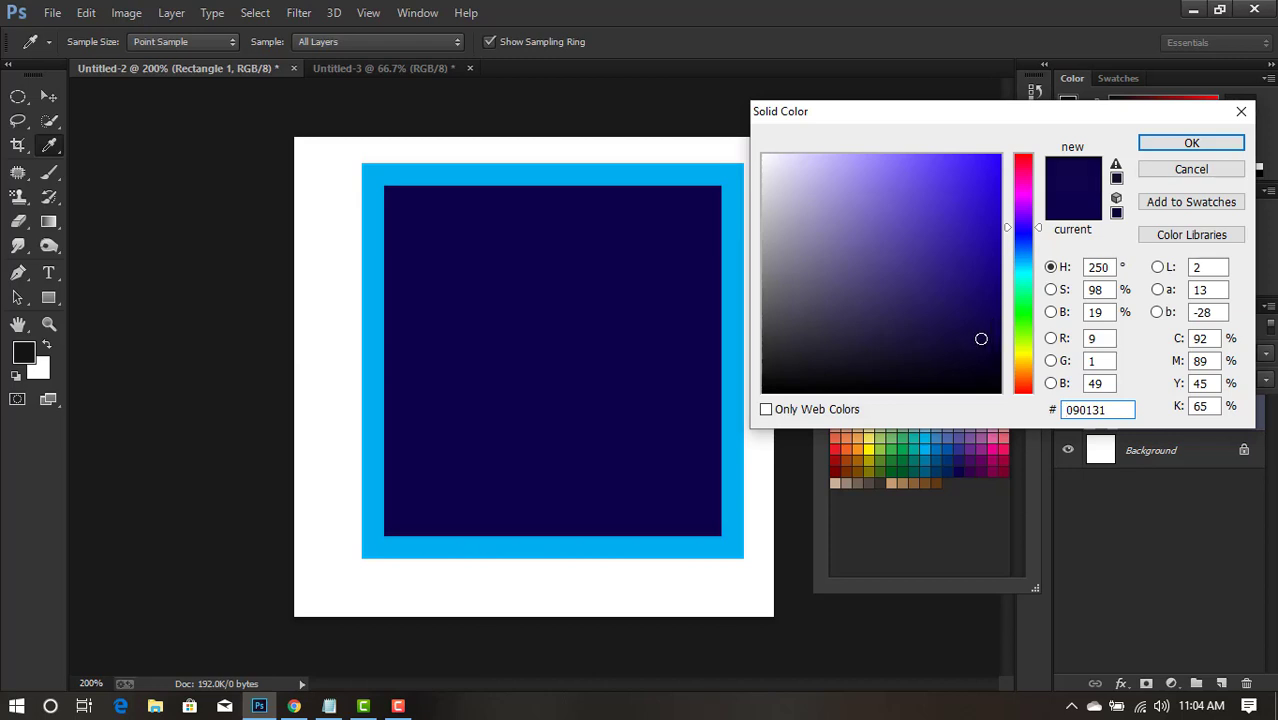
click(967, 352)
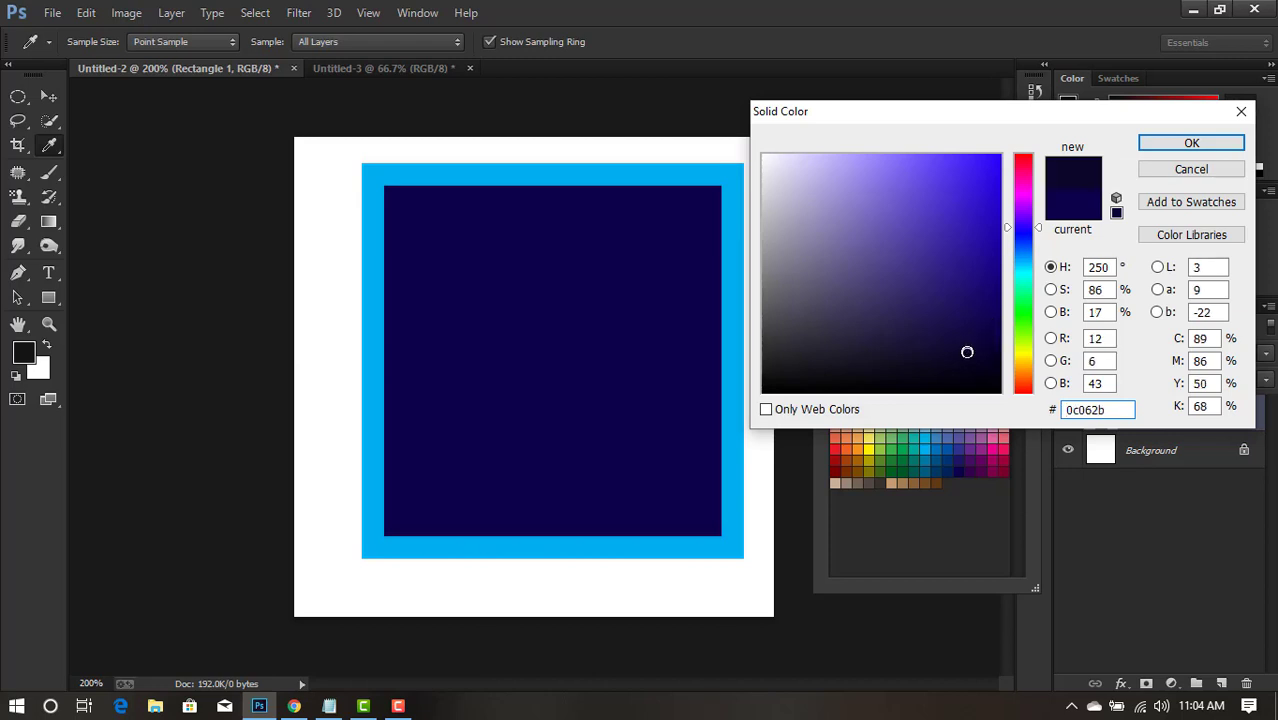
click(1186, 148)
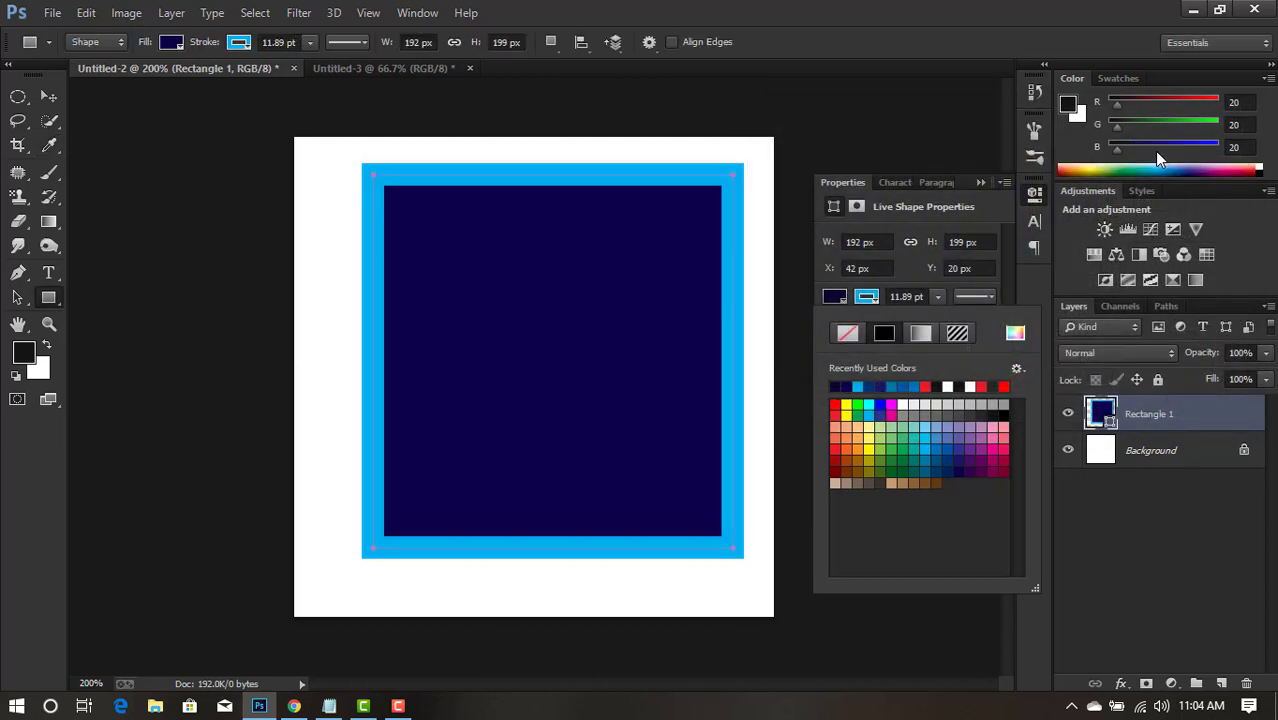
Try a 0477a3 / 006699 blue outline, then set the outline to bright cyan.
click(865, 296)
click(1017, 334)
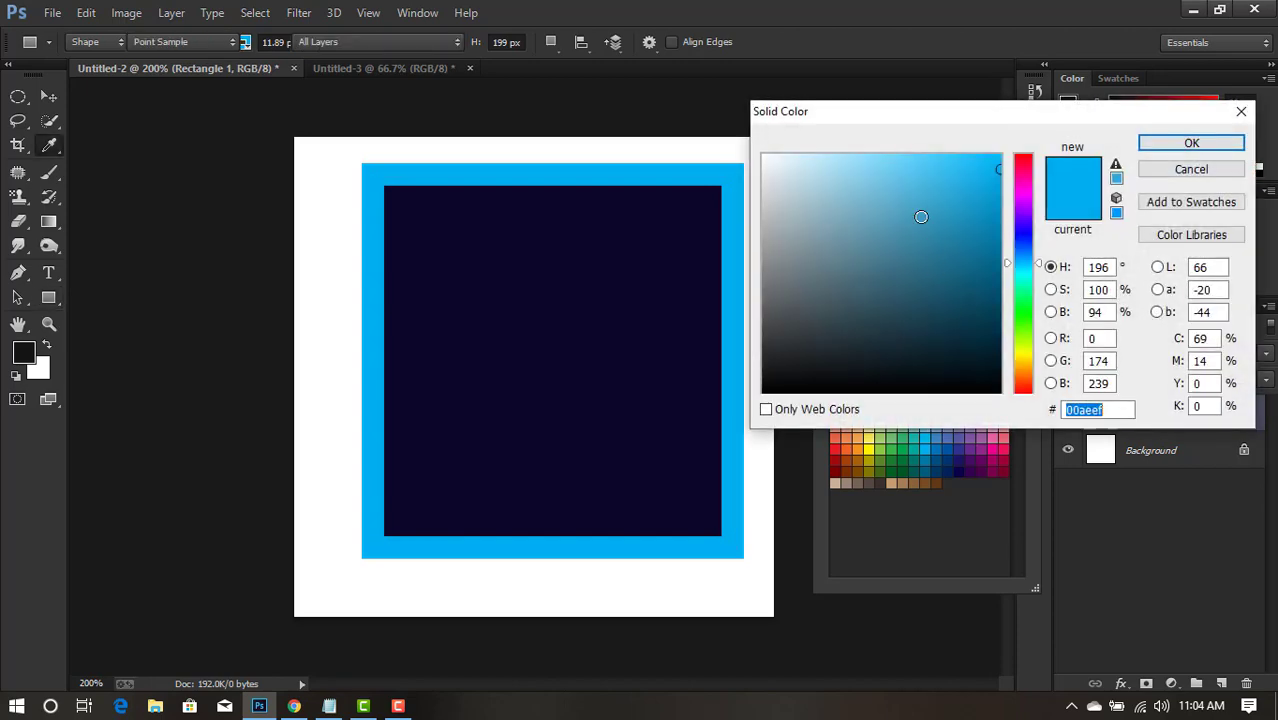
text(0477a3)
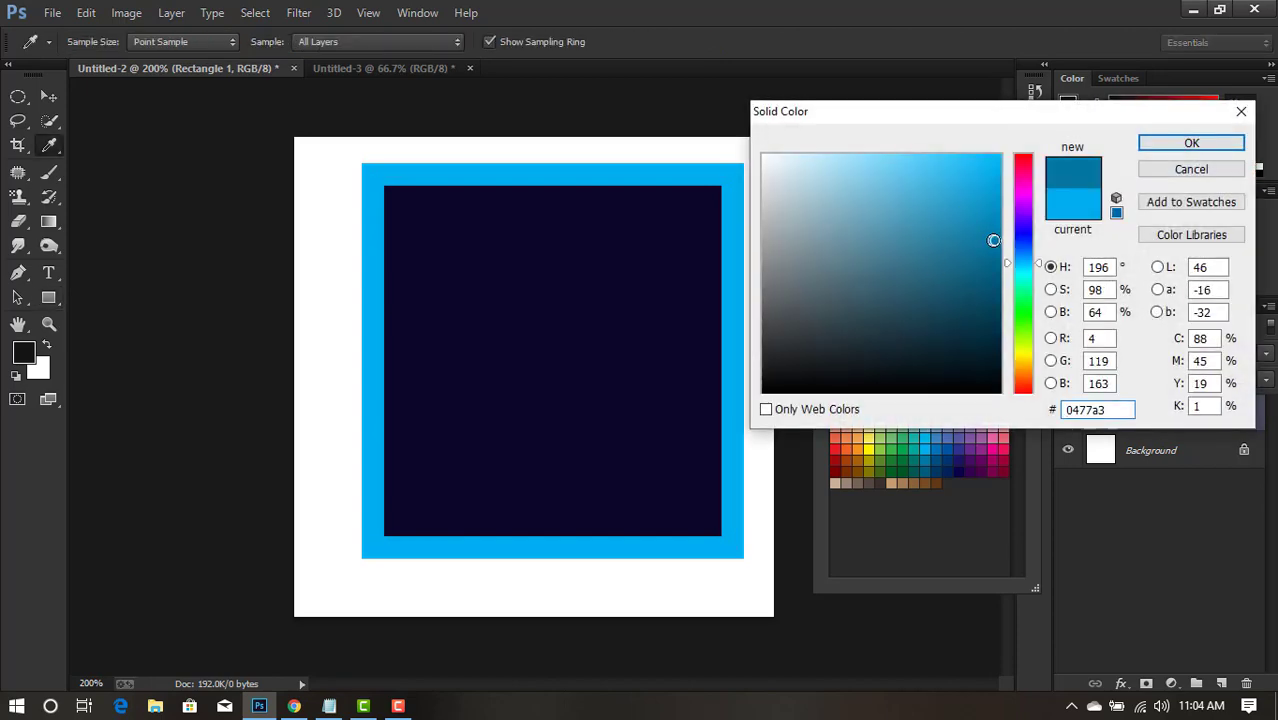
click(1116, 212)
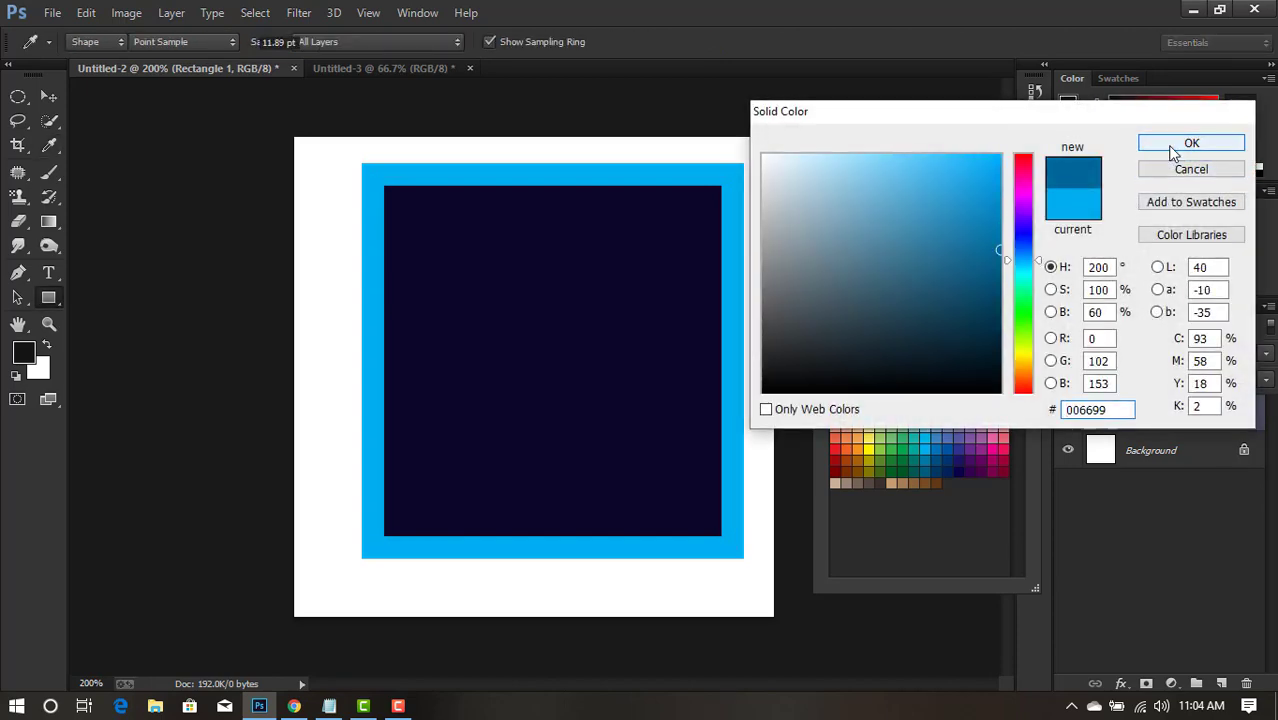
click(1173, 146)
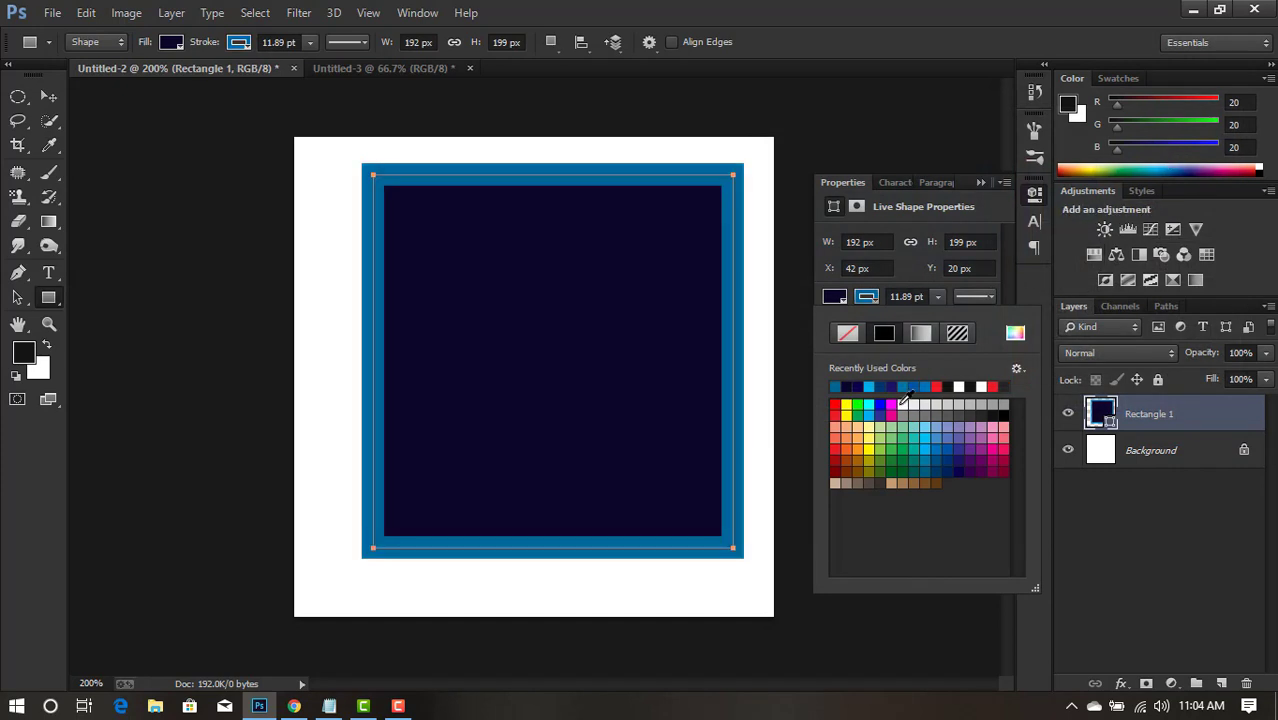
click(870, 387)
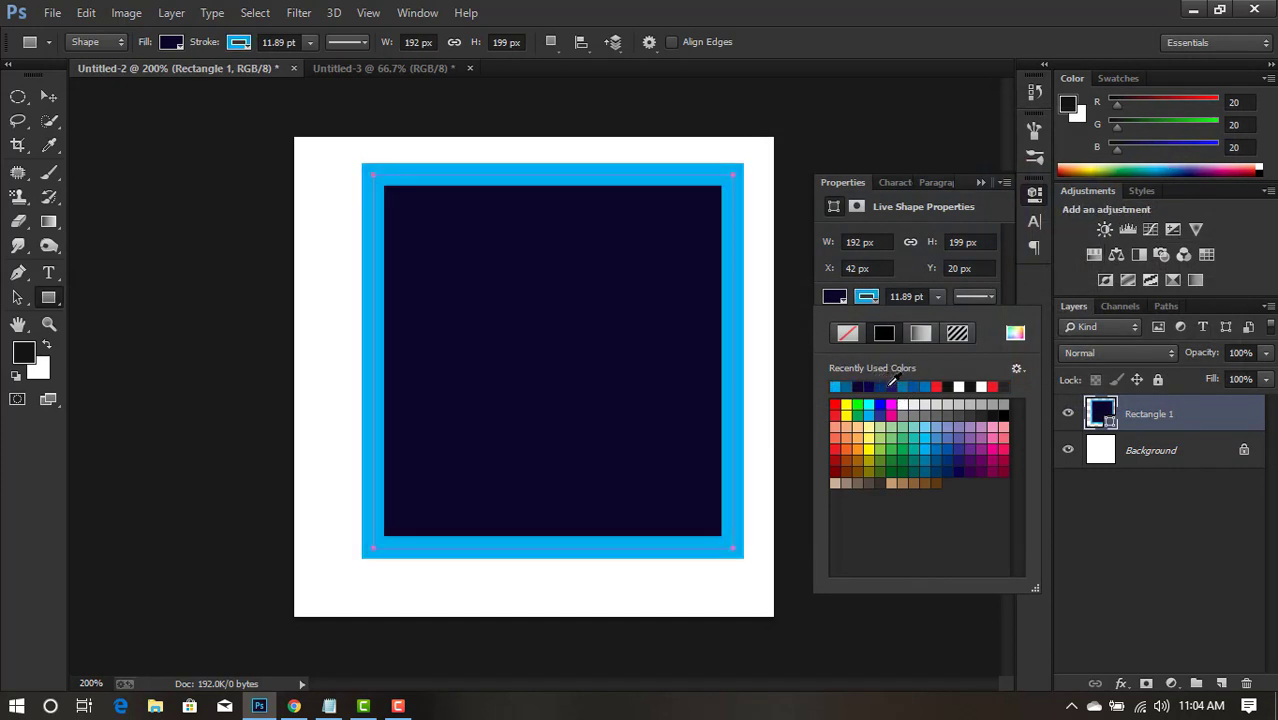
click(966, 188)
Scale Rectangle 1 to about 120% and widen it to ~252 px, leaving a thin margin.
click(49, 96)
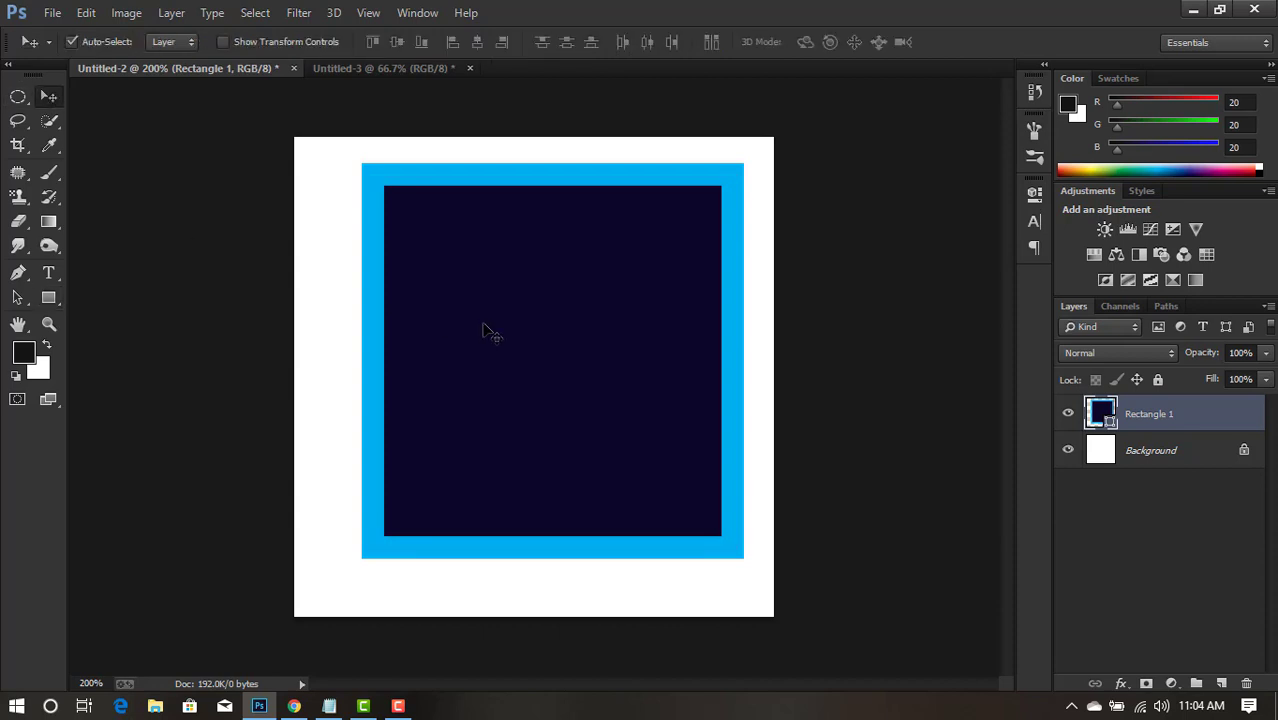
drag(480, 330, 465, 341)
key(ctrl+t)
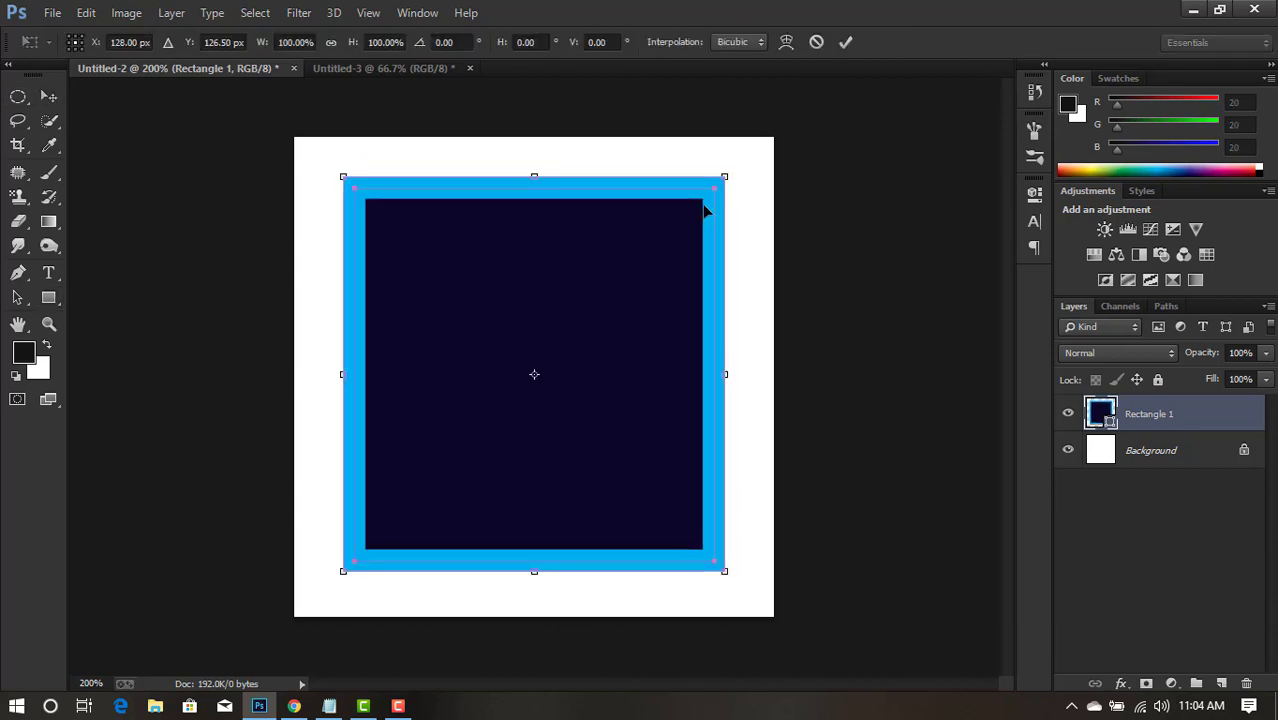
drag(725, 178, 765, 148)
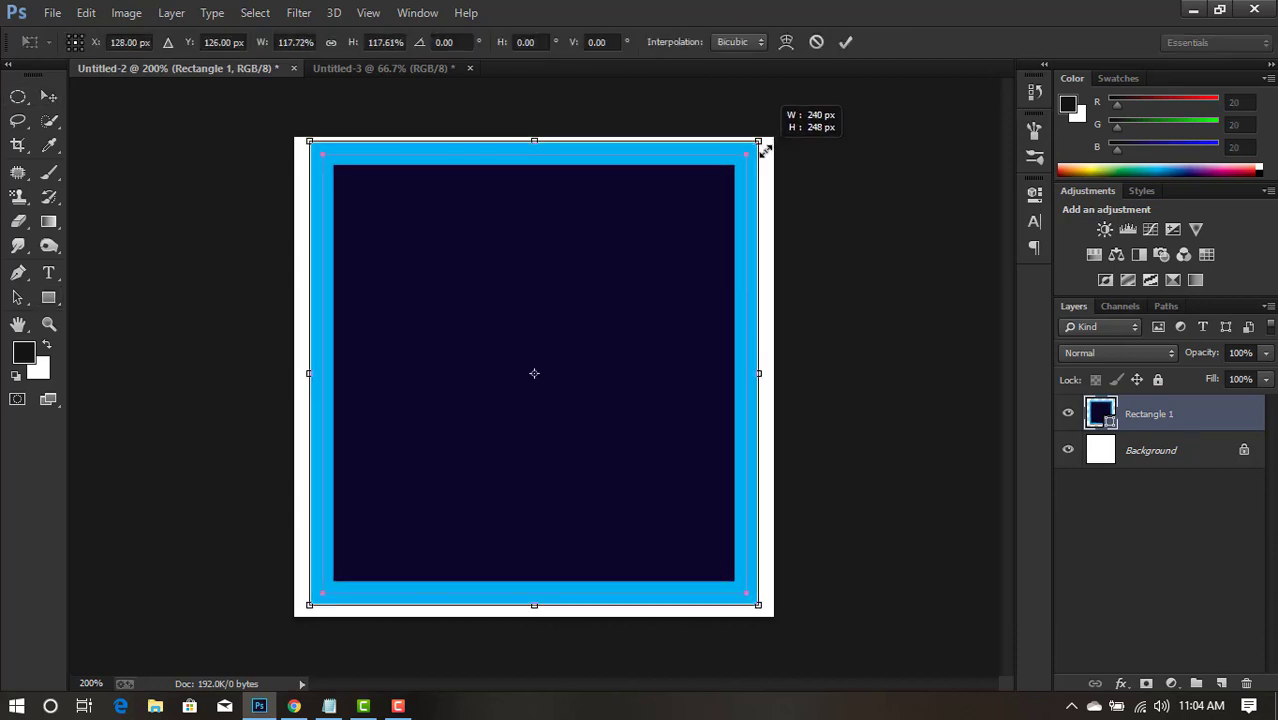
drag(766, 148, 769, 142)
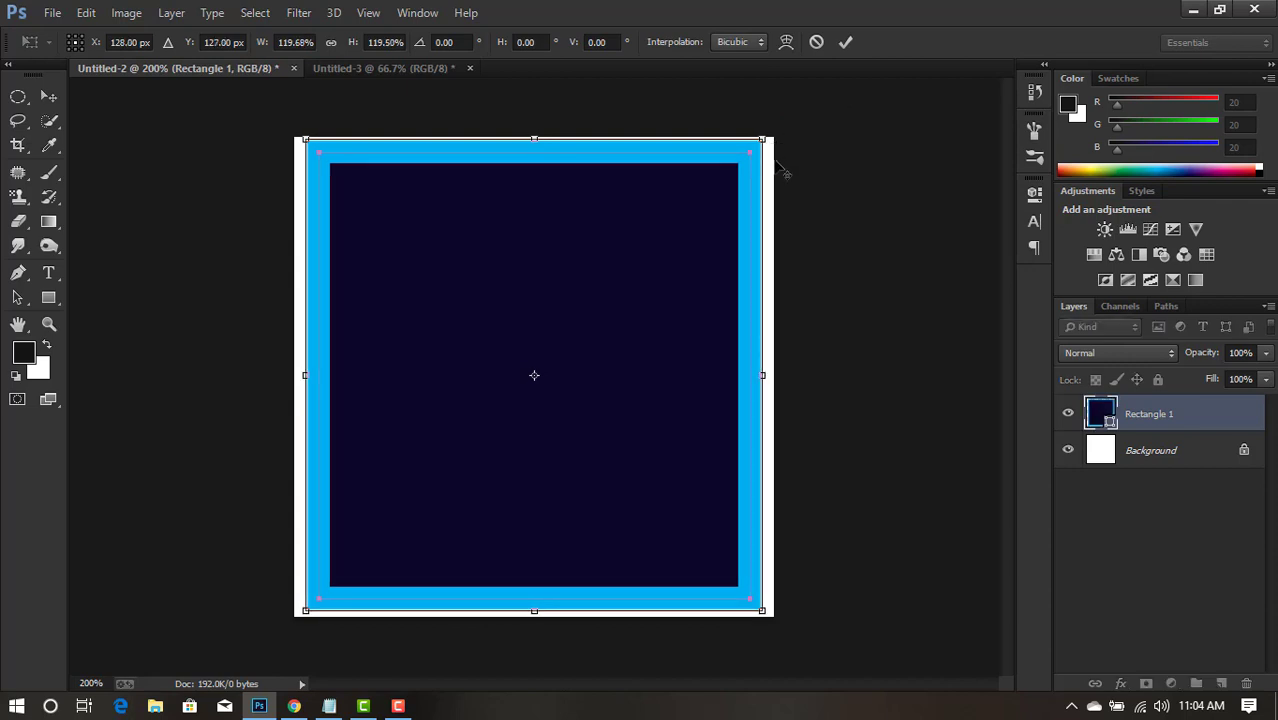
drag(767, 376, 773, 376)
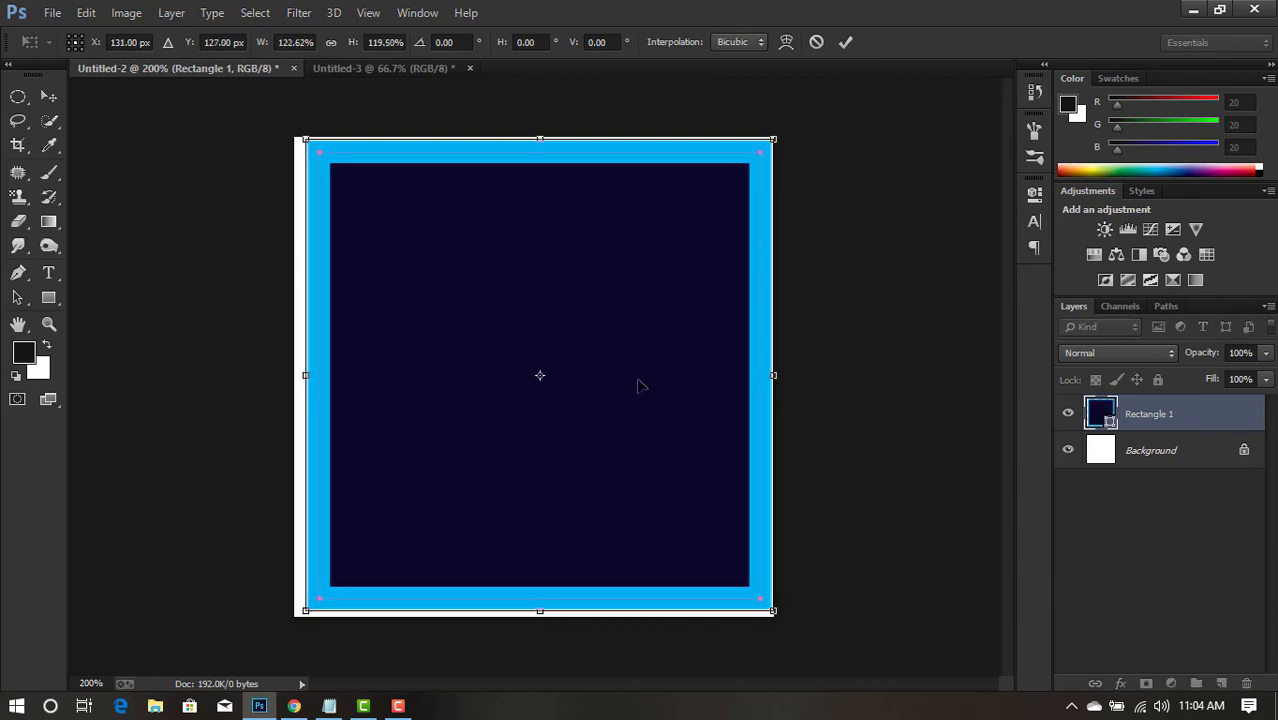
drag(304, 374, 294, 375)
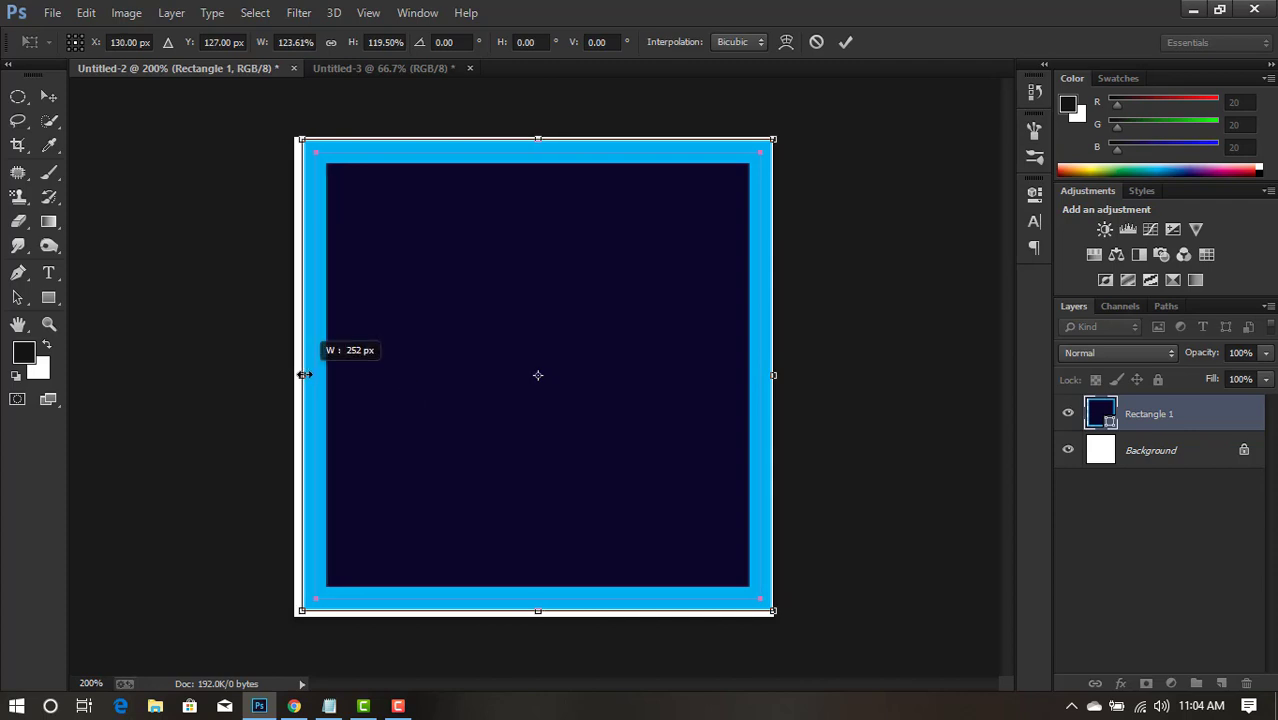
click(843, 46)
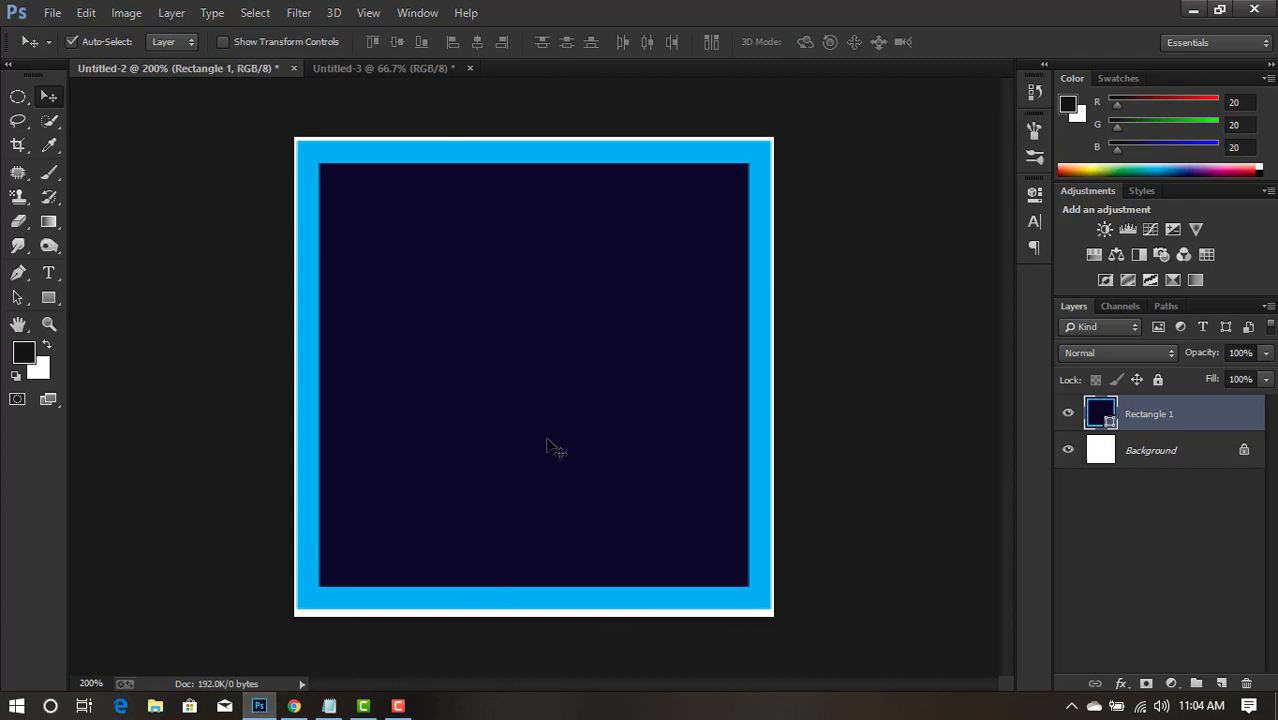
Add 'Ps' text in Century Gothic Bold at 153 pt and place it on the square.
click(52, 275)
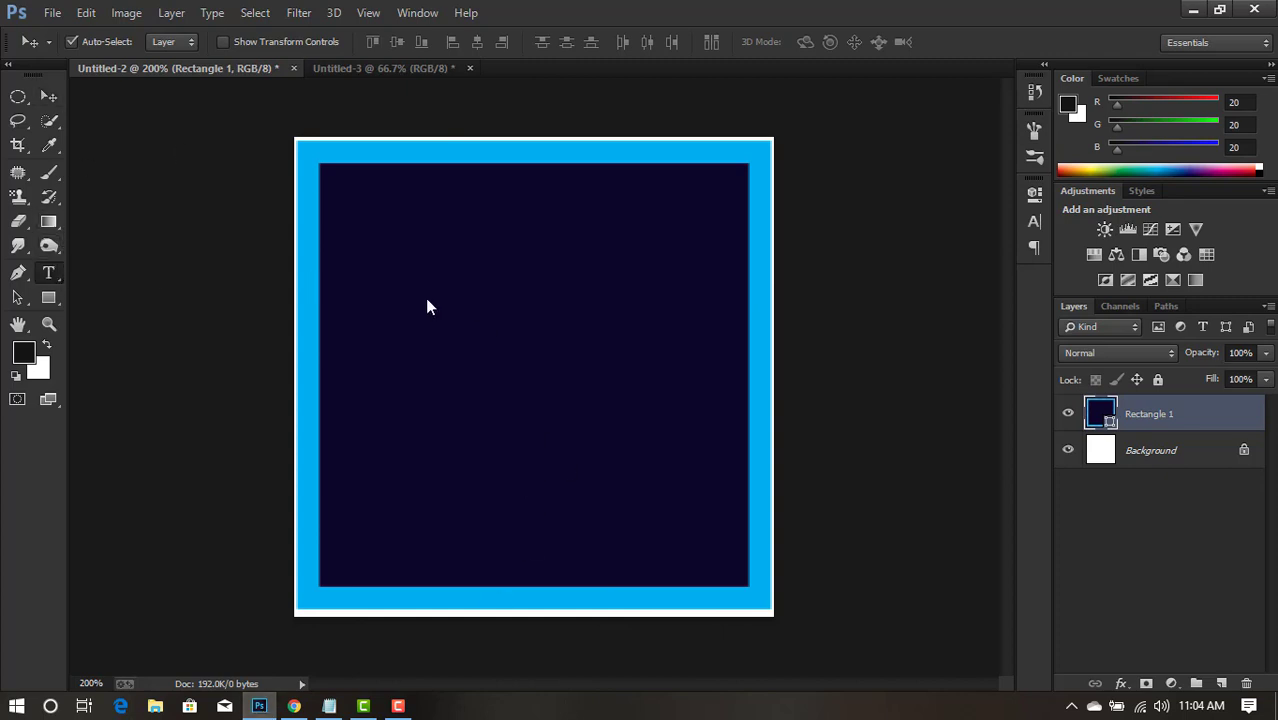
click(1221, 683)
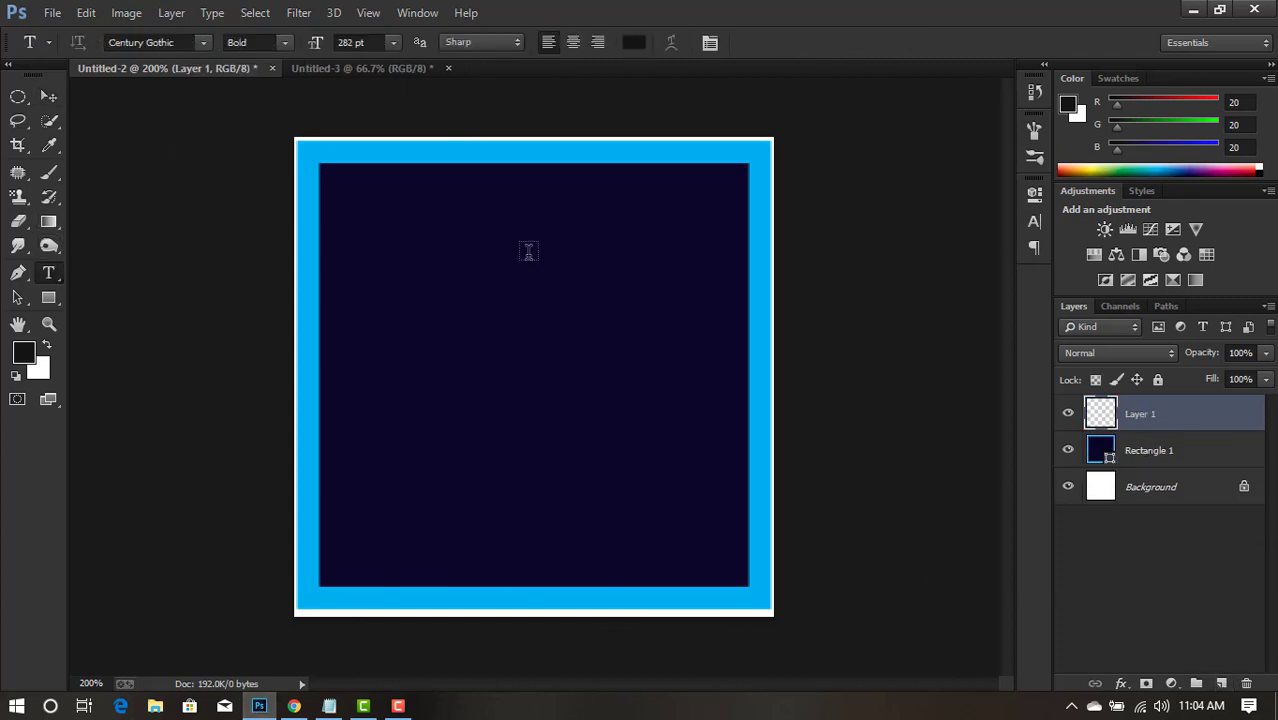
click(501, 349)
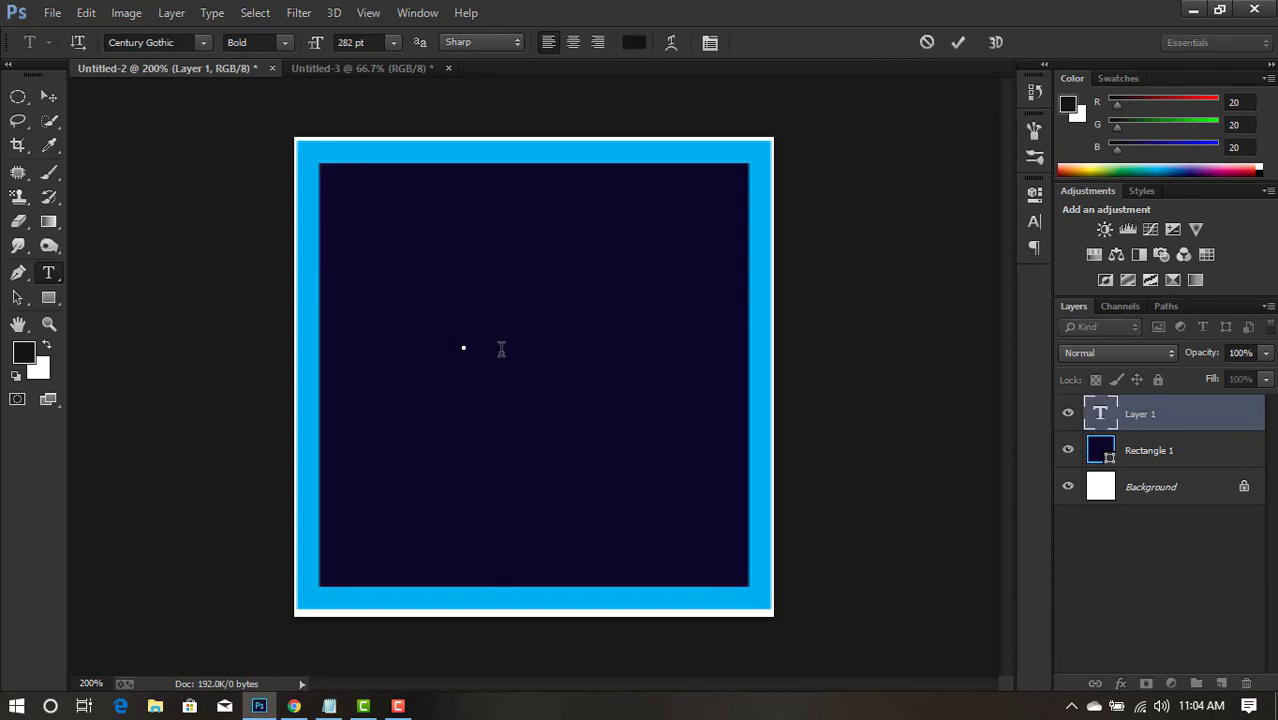
text(PS)
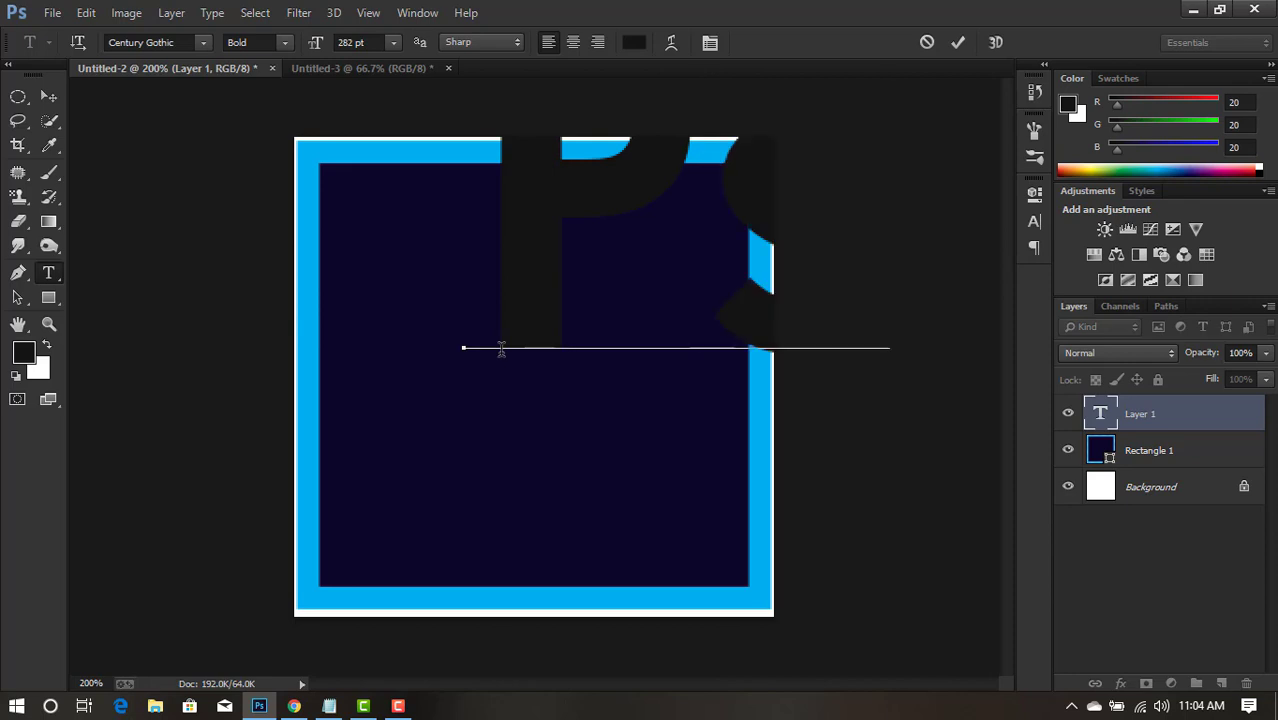
key(ctrl+a)
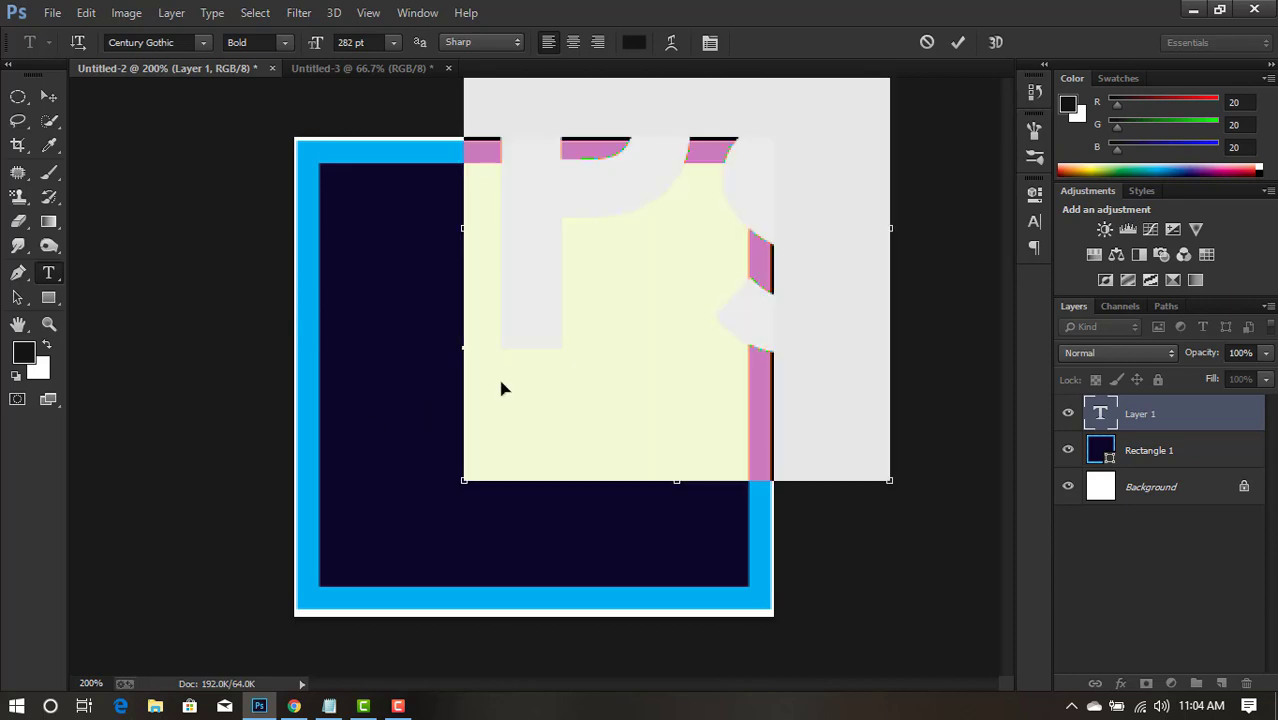
drag(338, 36, 195, 65)
key(ctrl+Return)
click(48, 96)
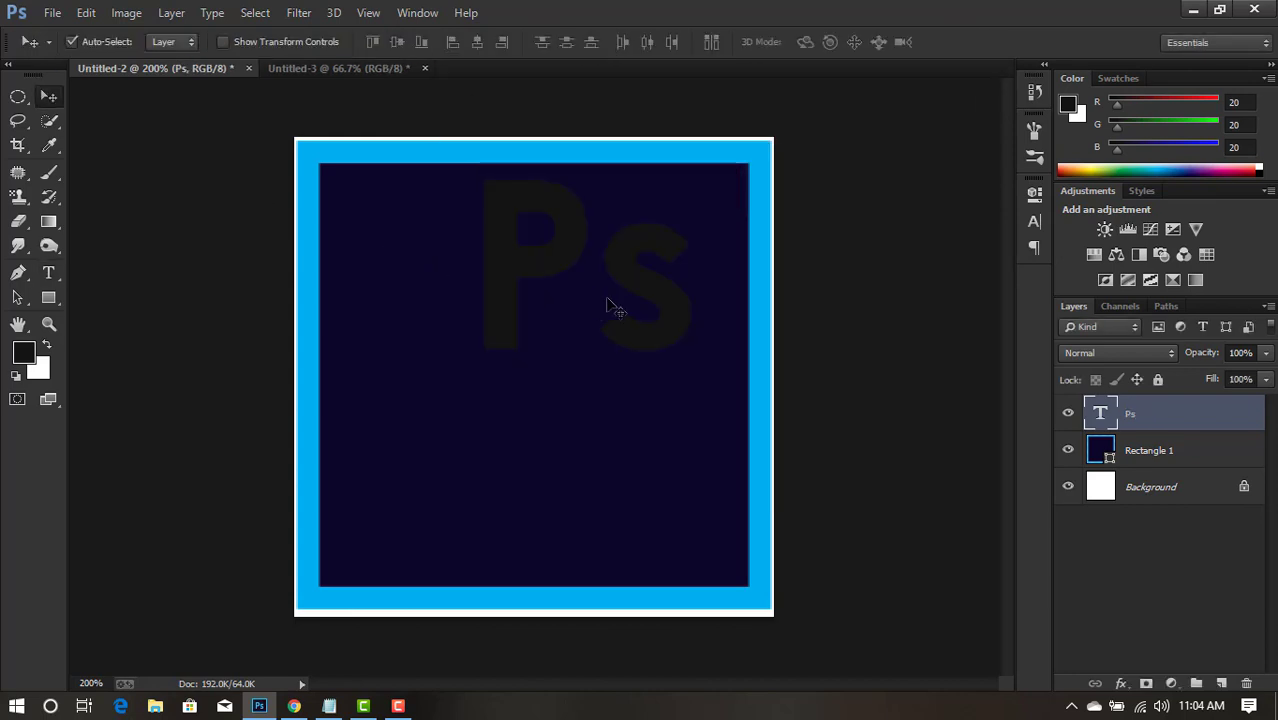
mouse_move(540, 264)
mouse_down()
mouse_move(484, 391)
mouse_move(508, 408)
mouse_up()
Colour the Ps text with the border's blue, #00aeef.
double_click(1098, 414)
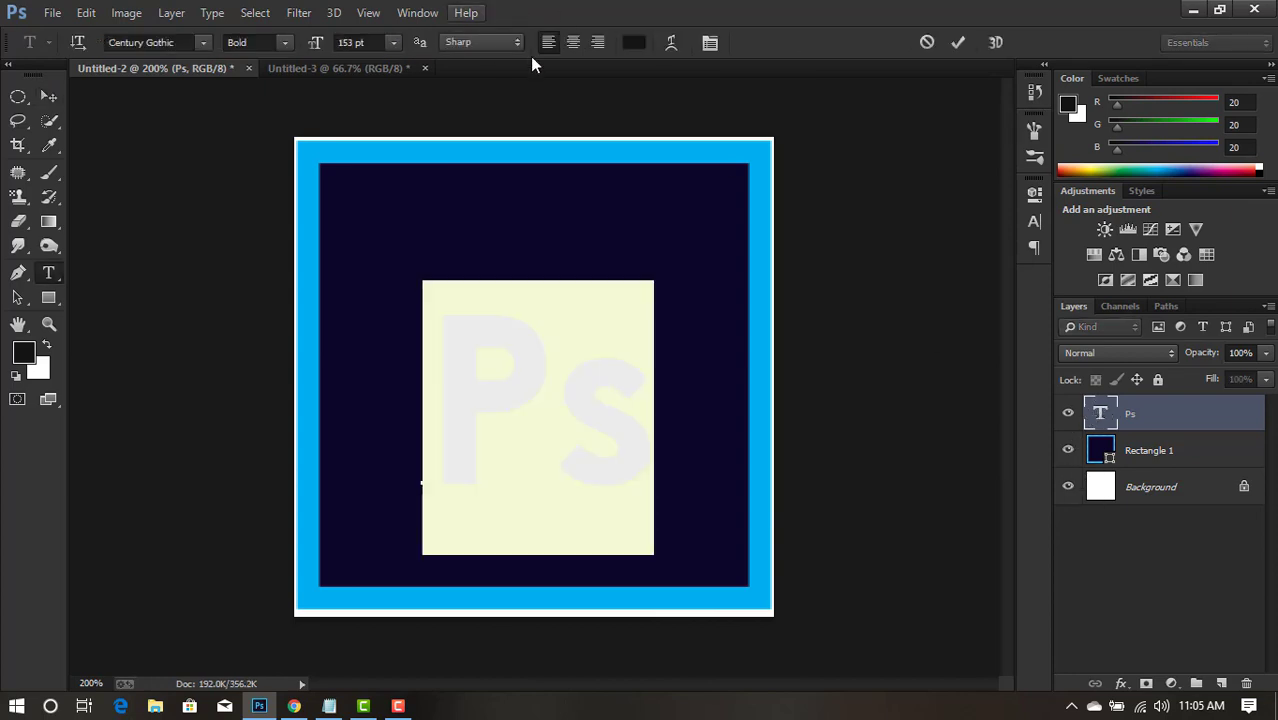
click(633, 42)
click(345, 148)
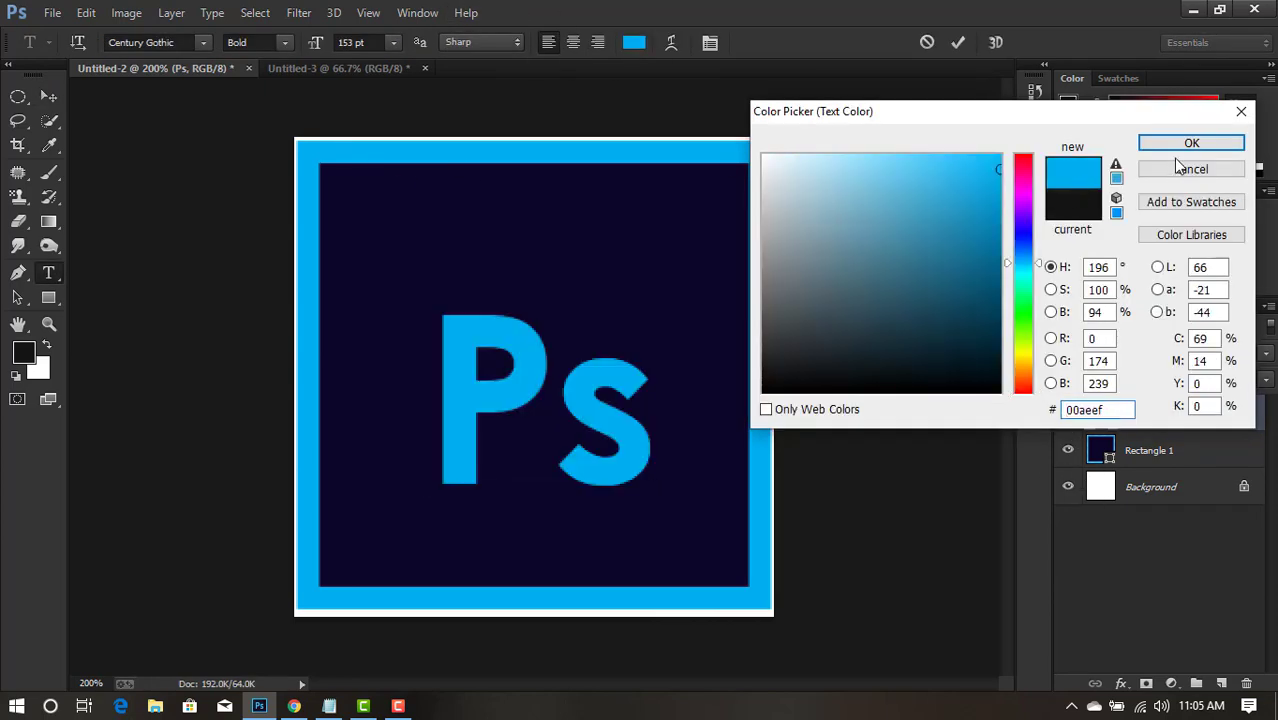
click(1191, 143)
Scale the Ps text up to about 145% and shift it slightly up.
click(48, 96)
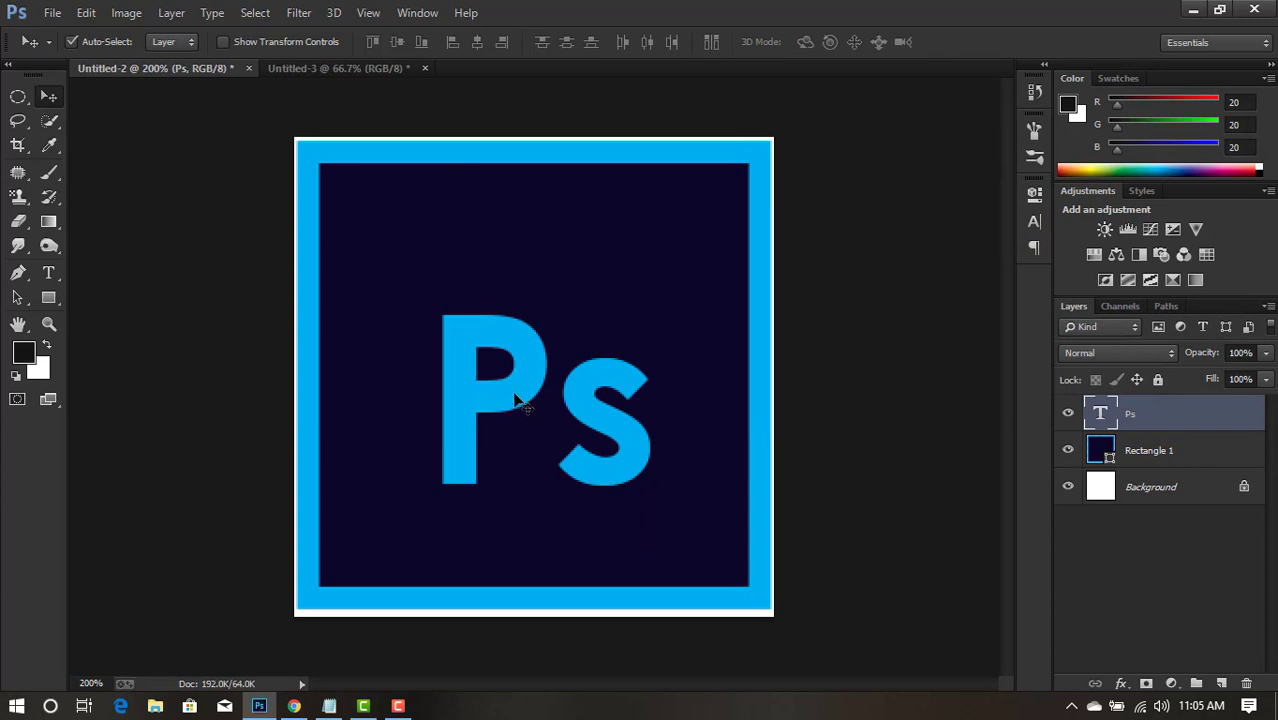
drag(516, 402, 513, 400)
key(ctrl+t)
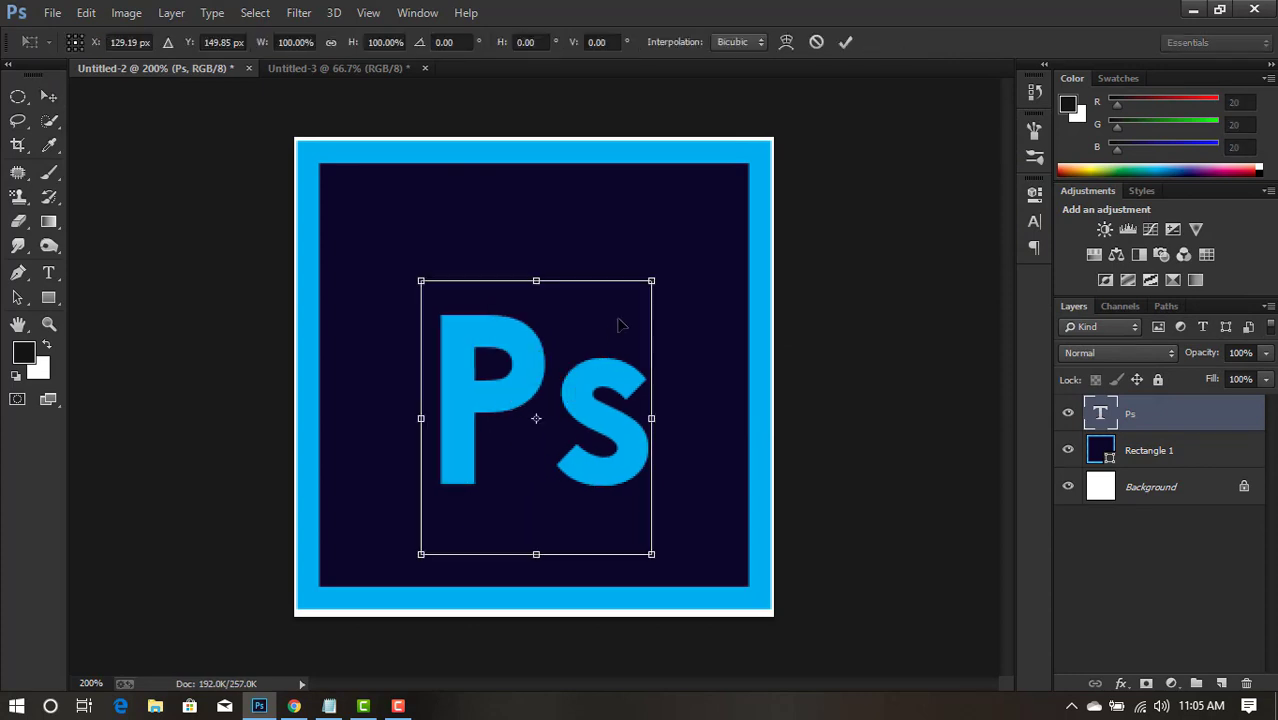
drag(652, 279, 703, 219)
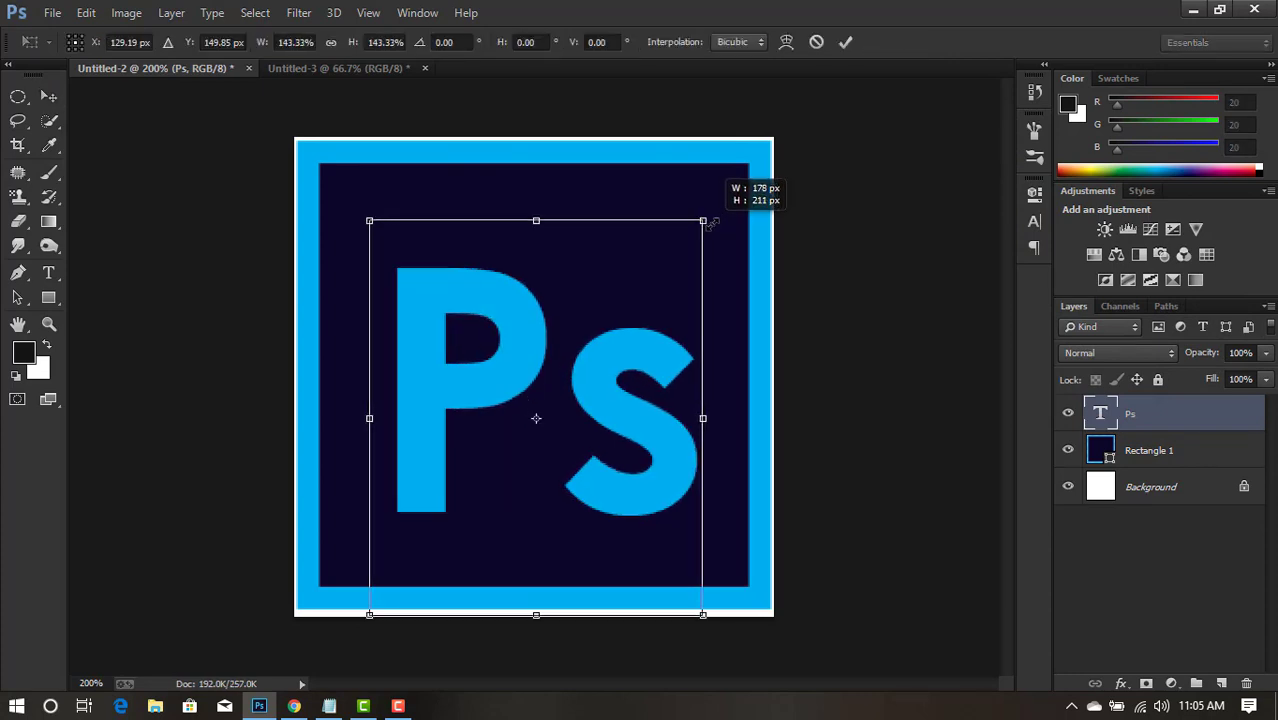
drag(630, 410, 628, 395)
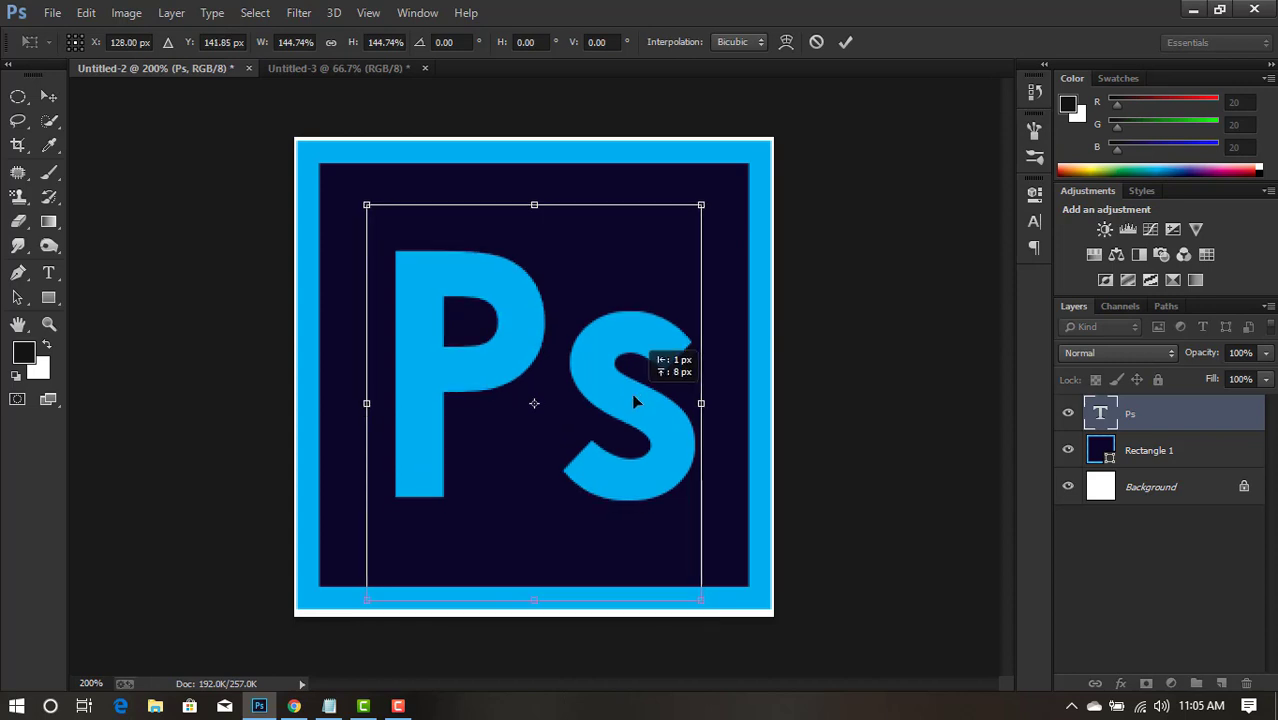
click(846, 45)
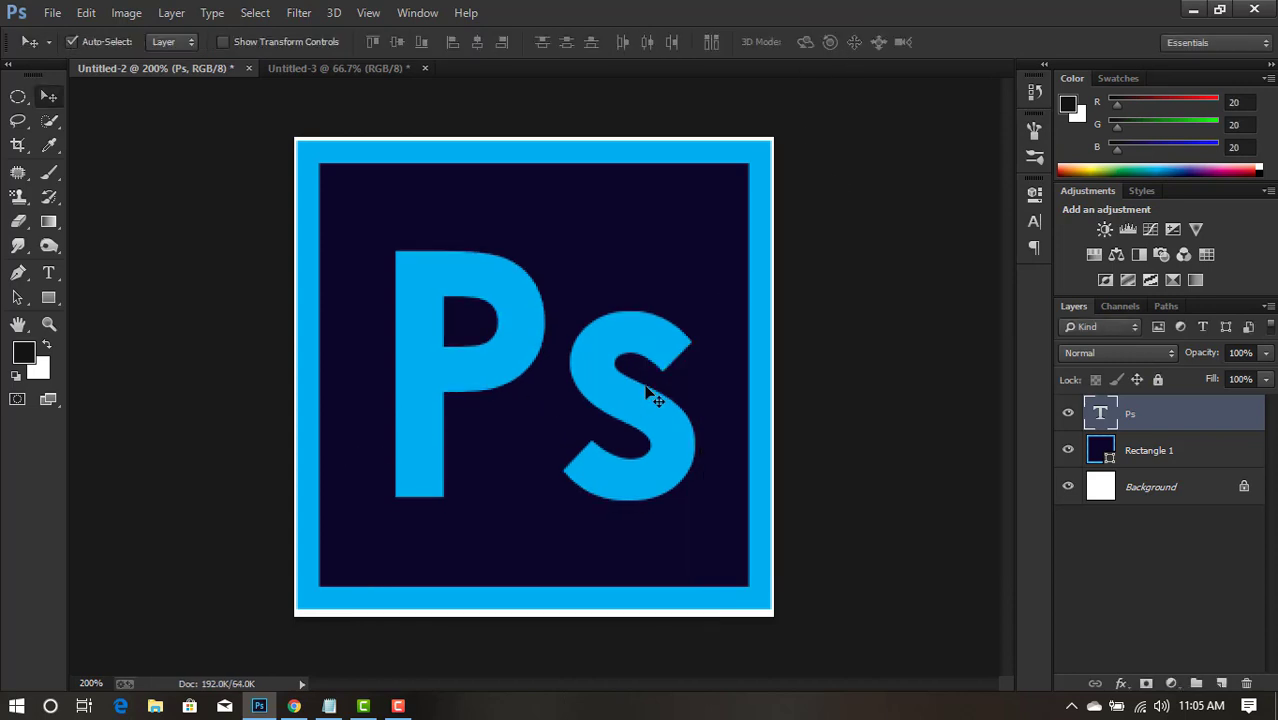
Set the Ps text tracking to -60 and nudge it slightly left and up.
double_click(1099, 414)
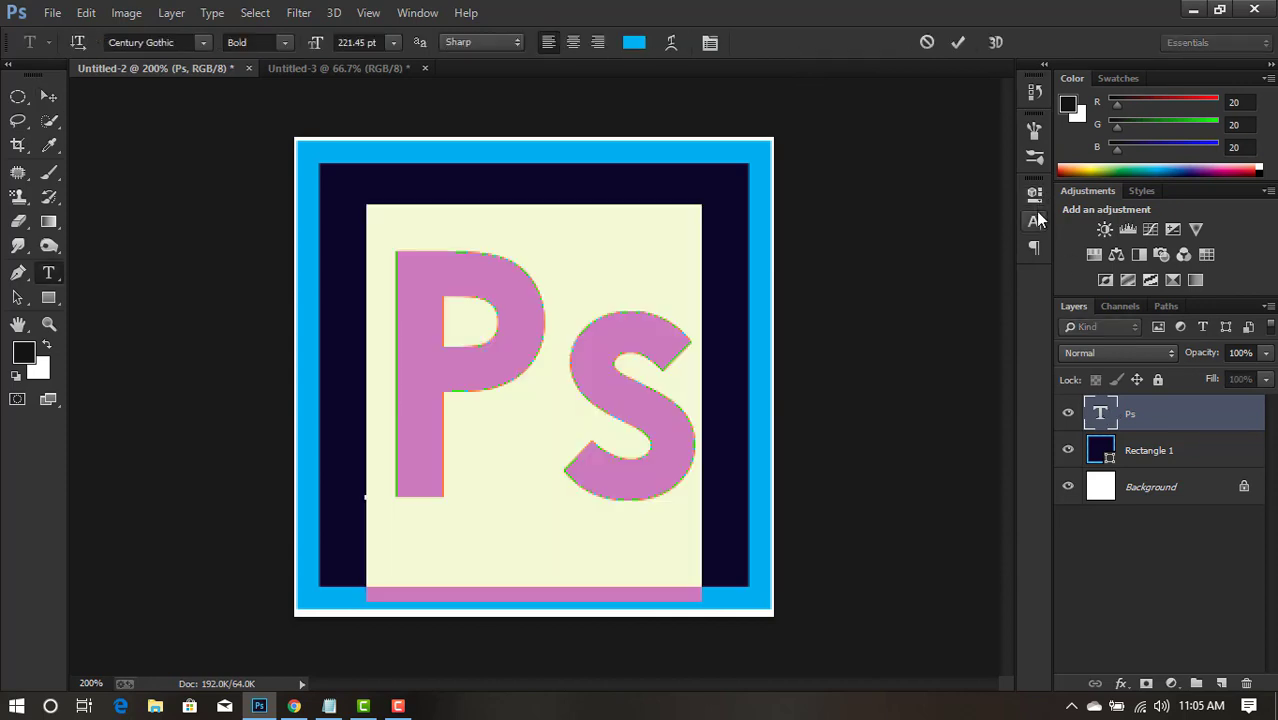
click(1035, 220)
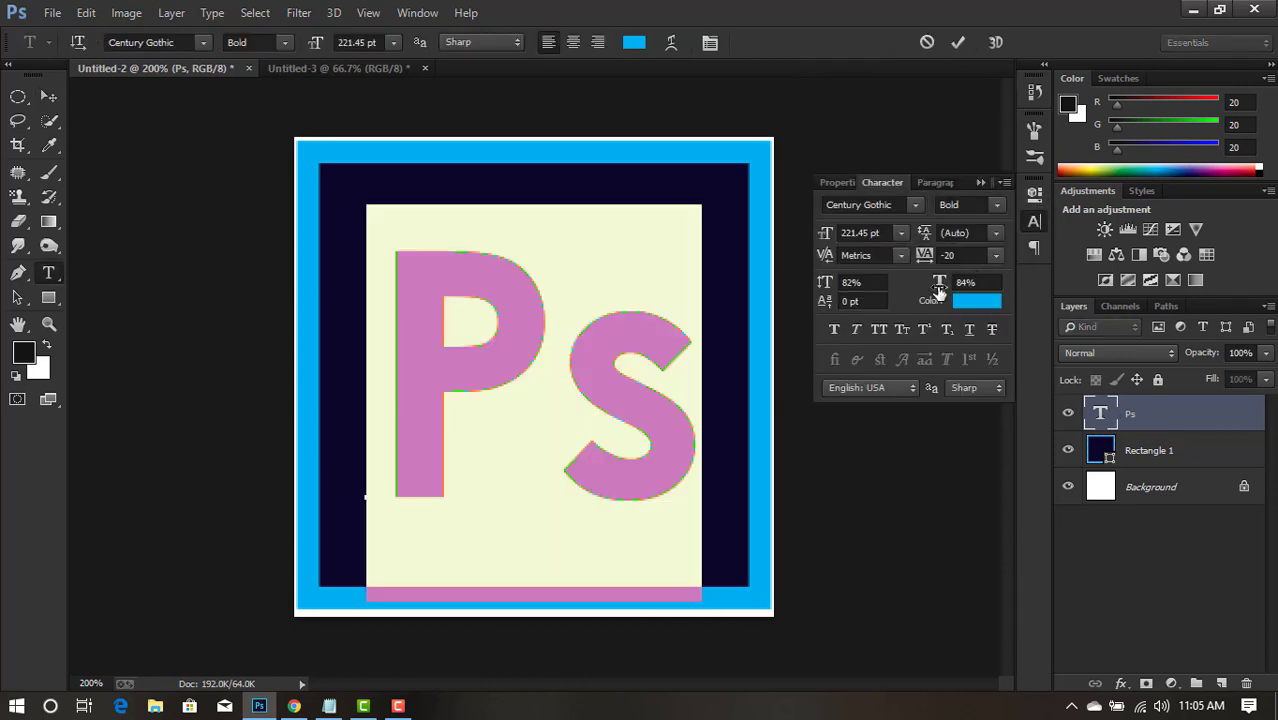
drag(938, 290, 924, 257)
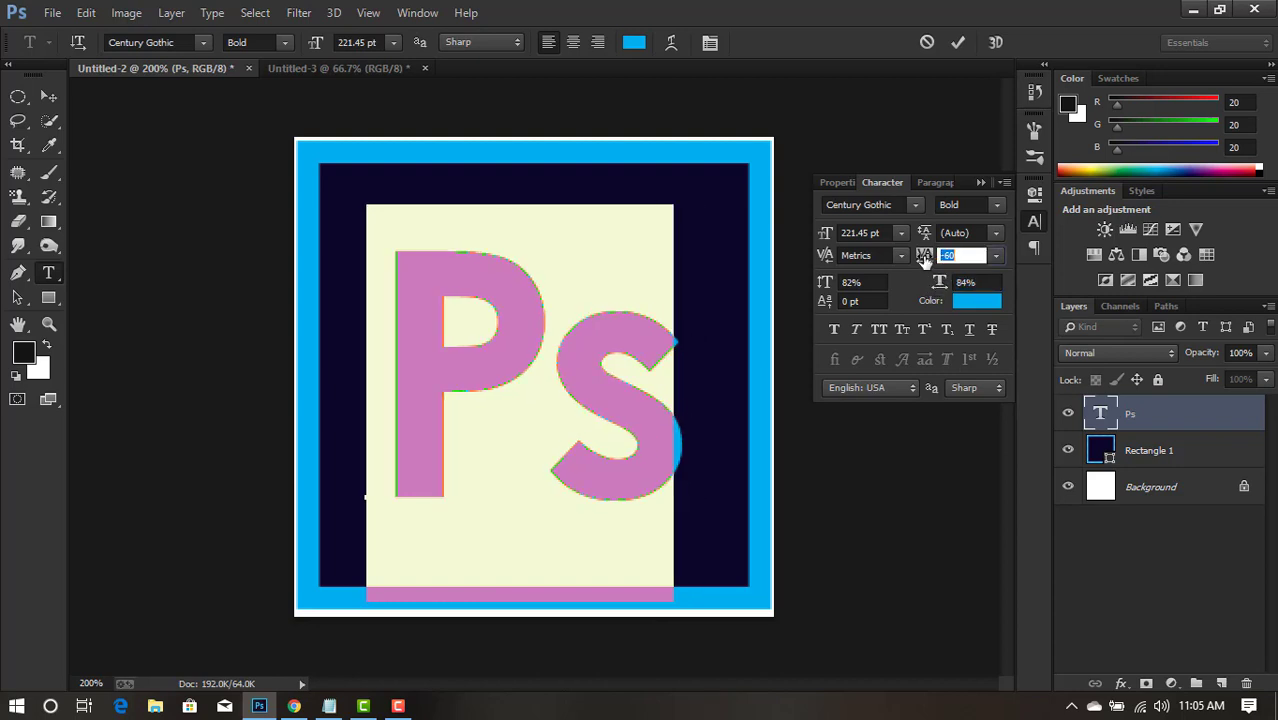
click(958, 42)
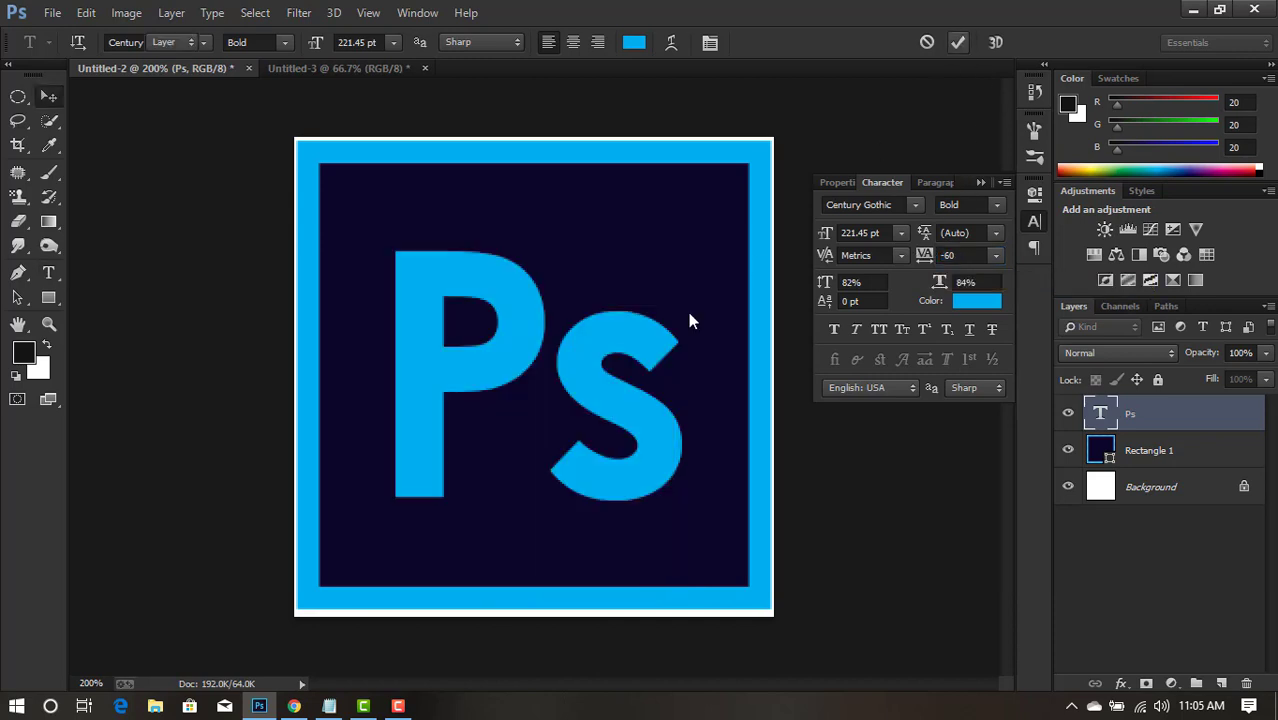
key(v)
click(980, 184)
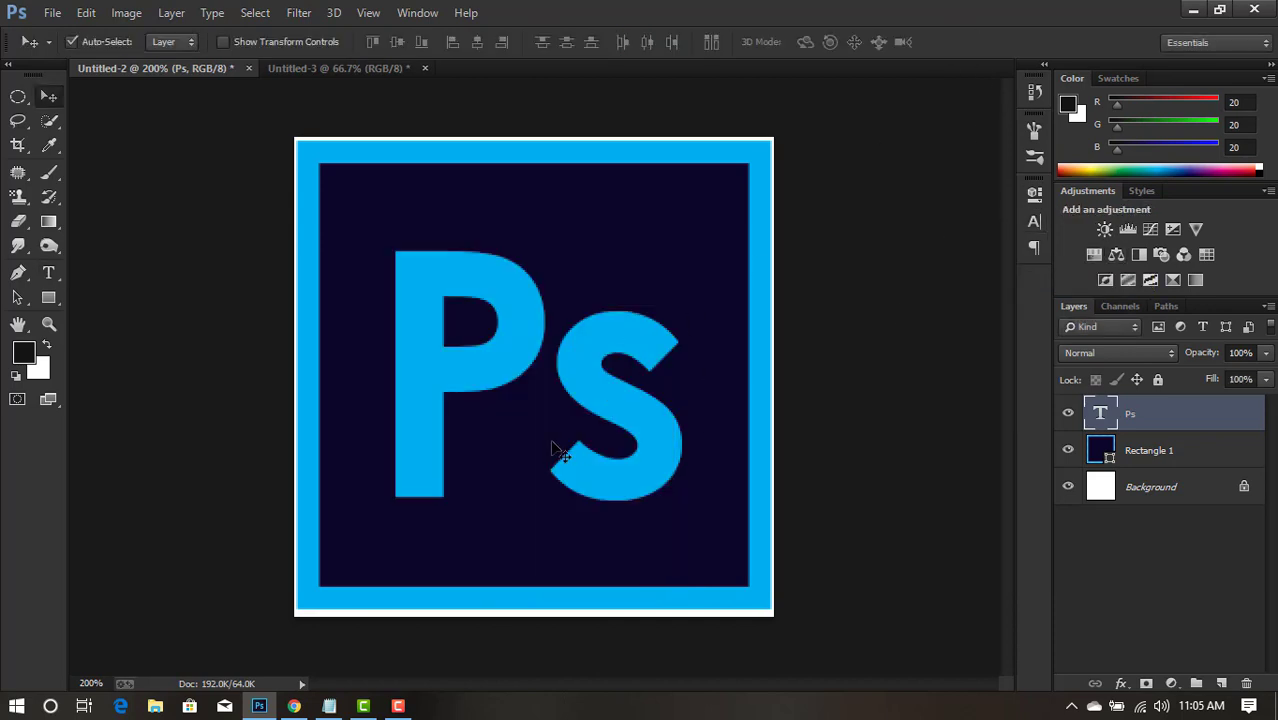
drag(595, 390, 594, 377)
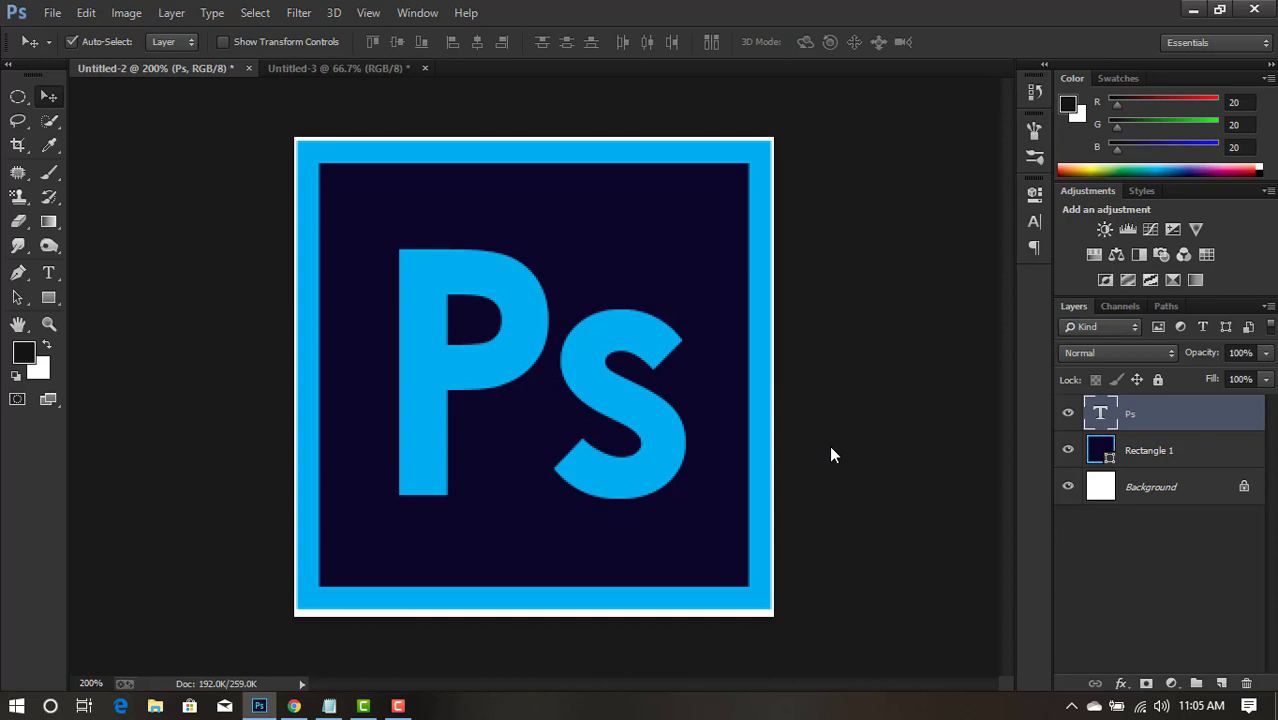
Move the Ps icon into Untitled-3, scale it to about 88.5%, and place it beside the sign.
drag(284, 154, 843, 668)
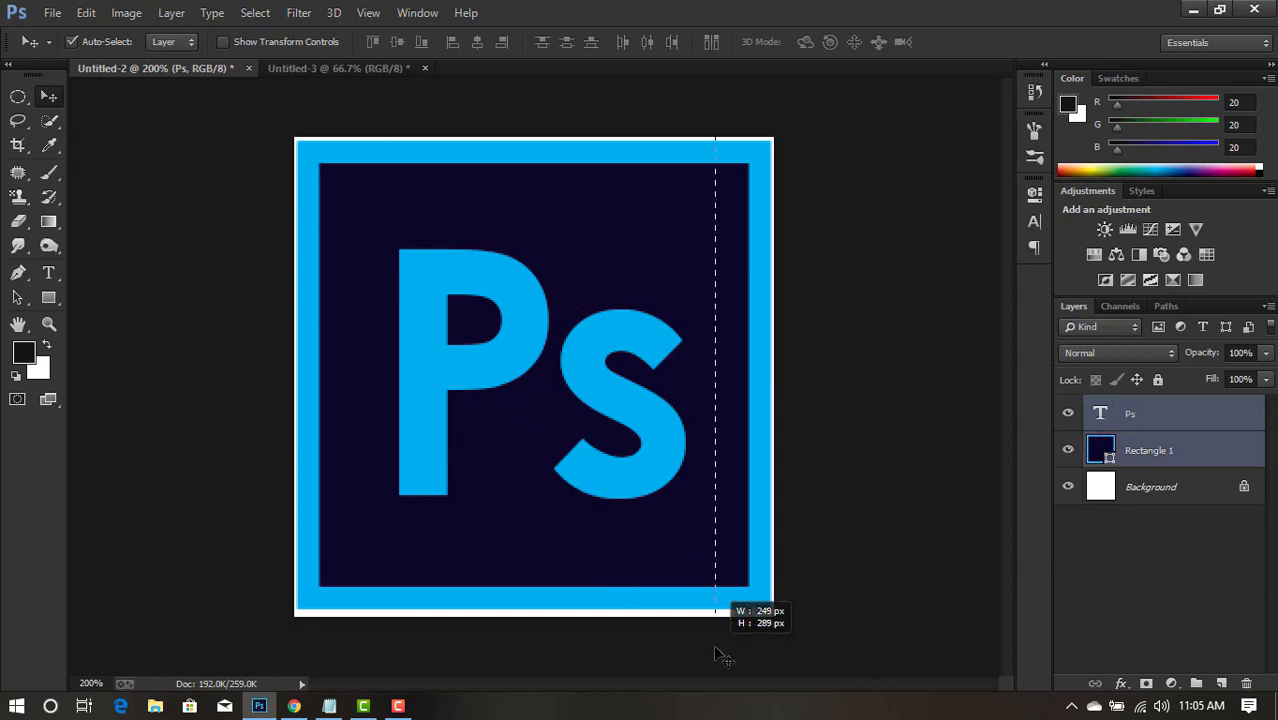
mouse_move(516, 372)
mouse_down()
mouse_move(287, 72)
mouse_move(607, 358)
mouse_up()
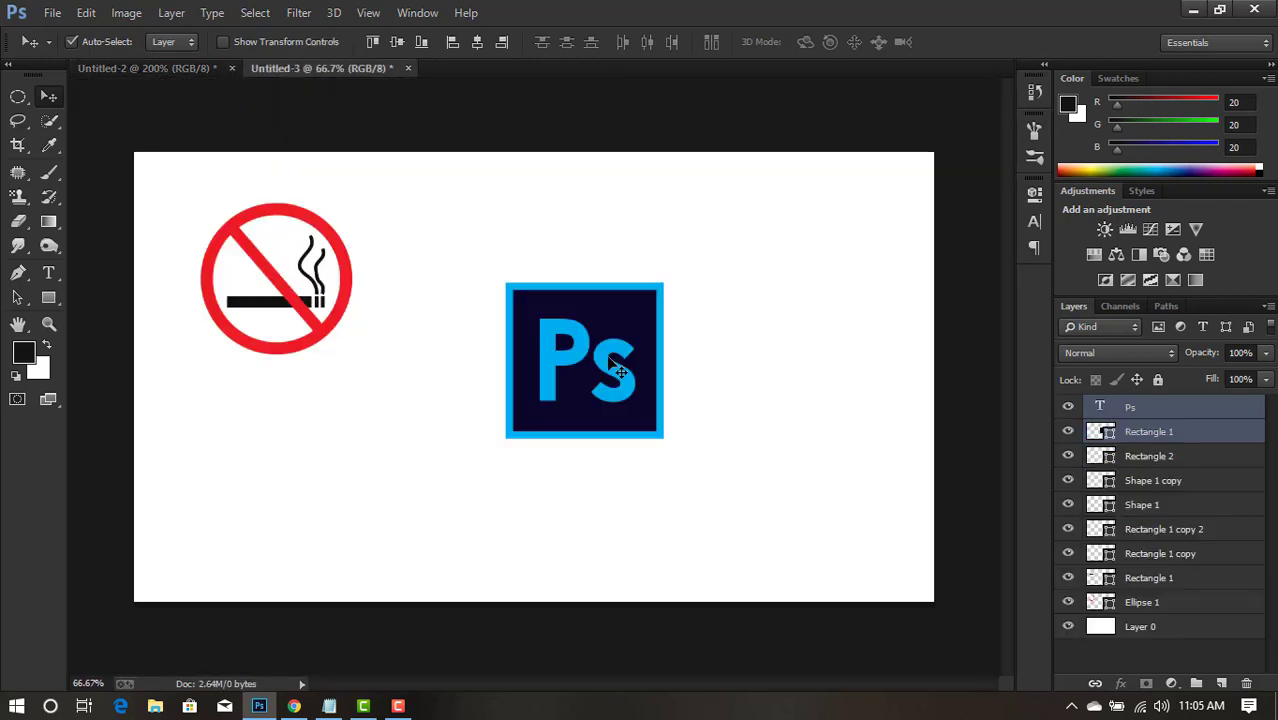
key(ctrl+t)
drag(664, 284, 646, 298)
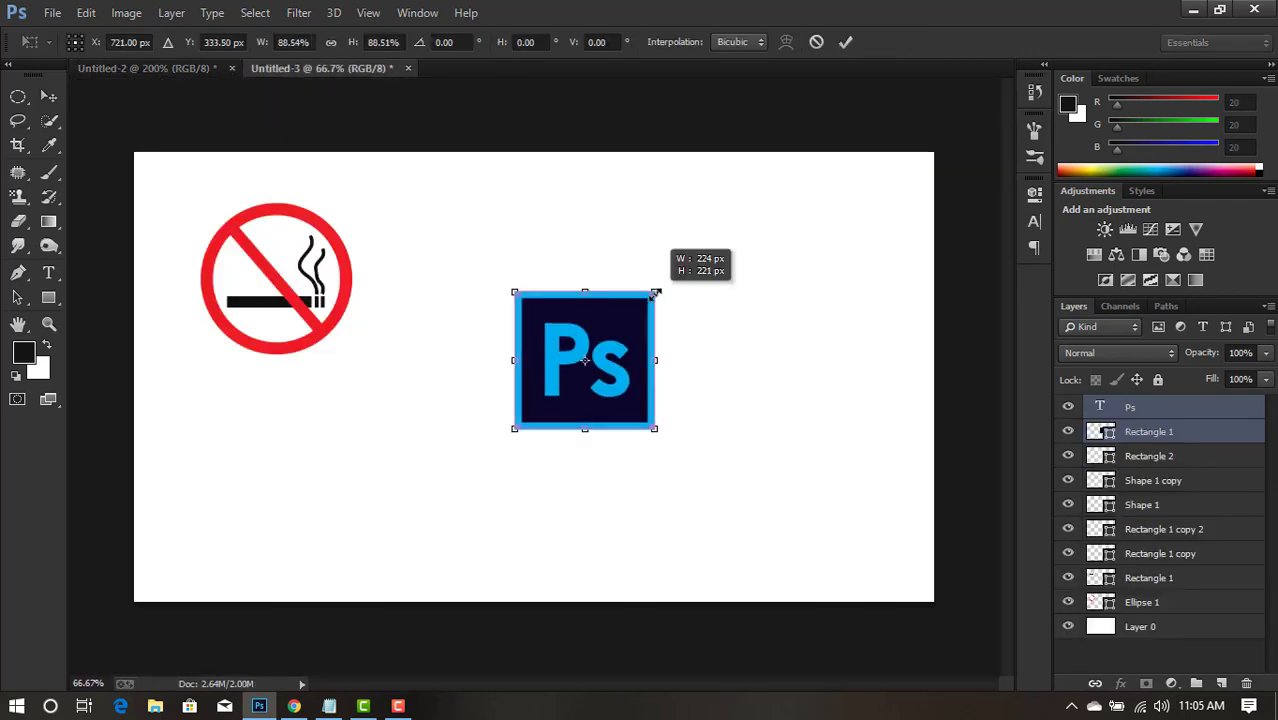
mouse_move(623, 349)
mouse_down()
mouse_move(568, 276)
mouse_move(534, 259)
mouse_up()
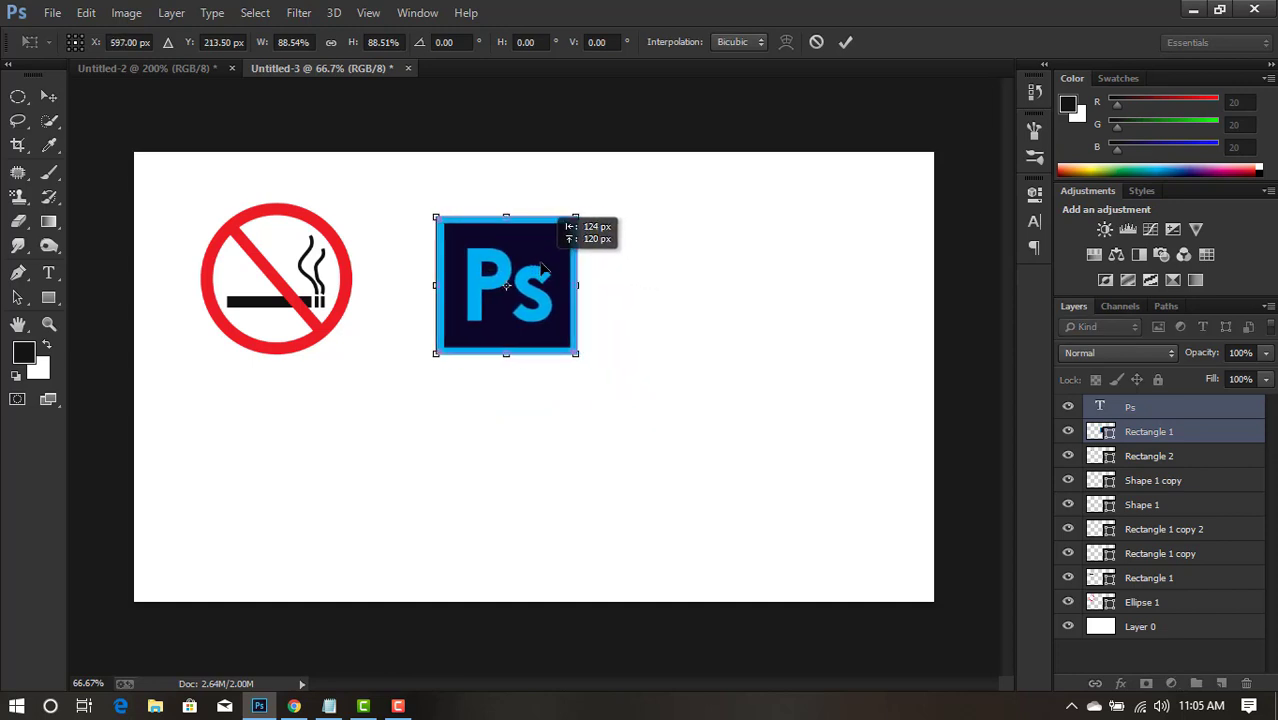
click(847, 42)
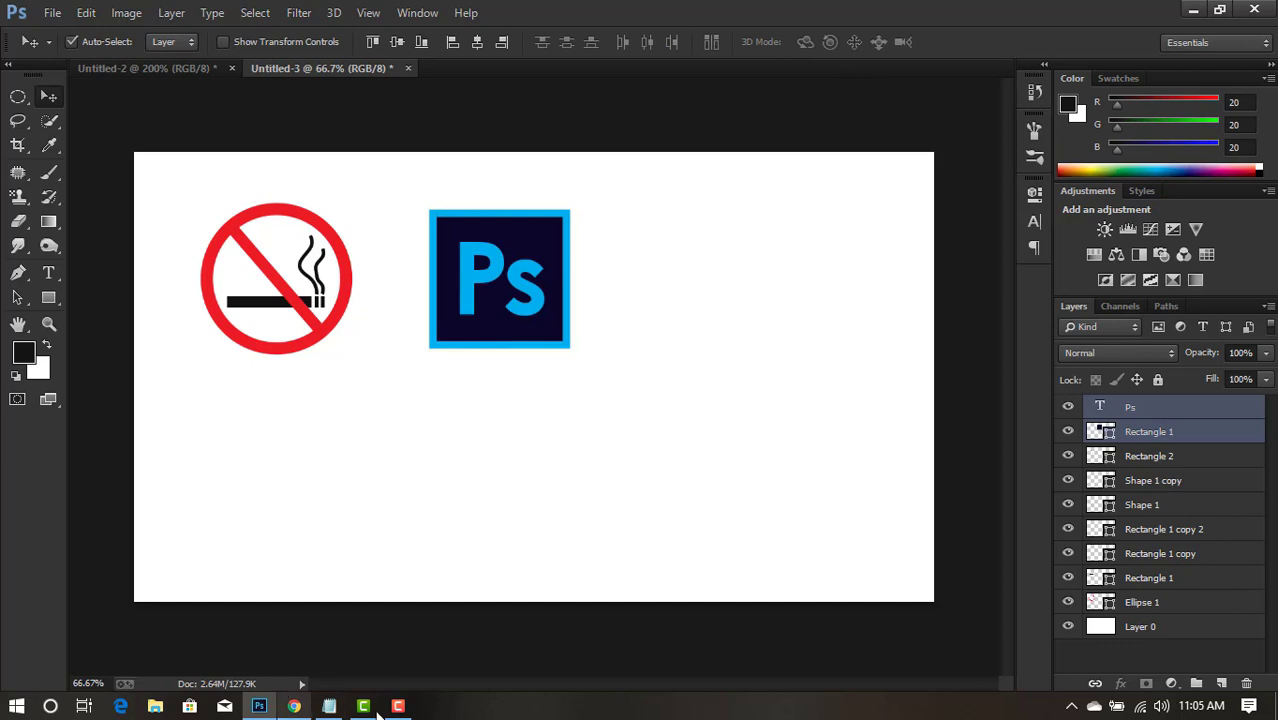
mouse_move(259, 706)
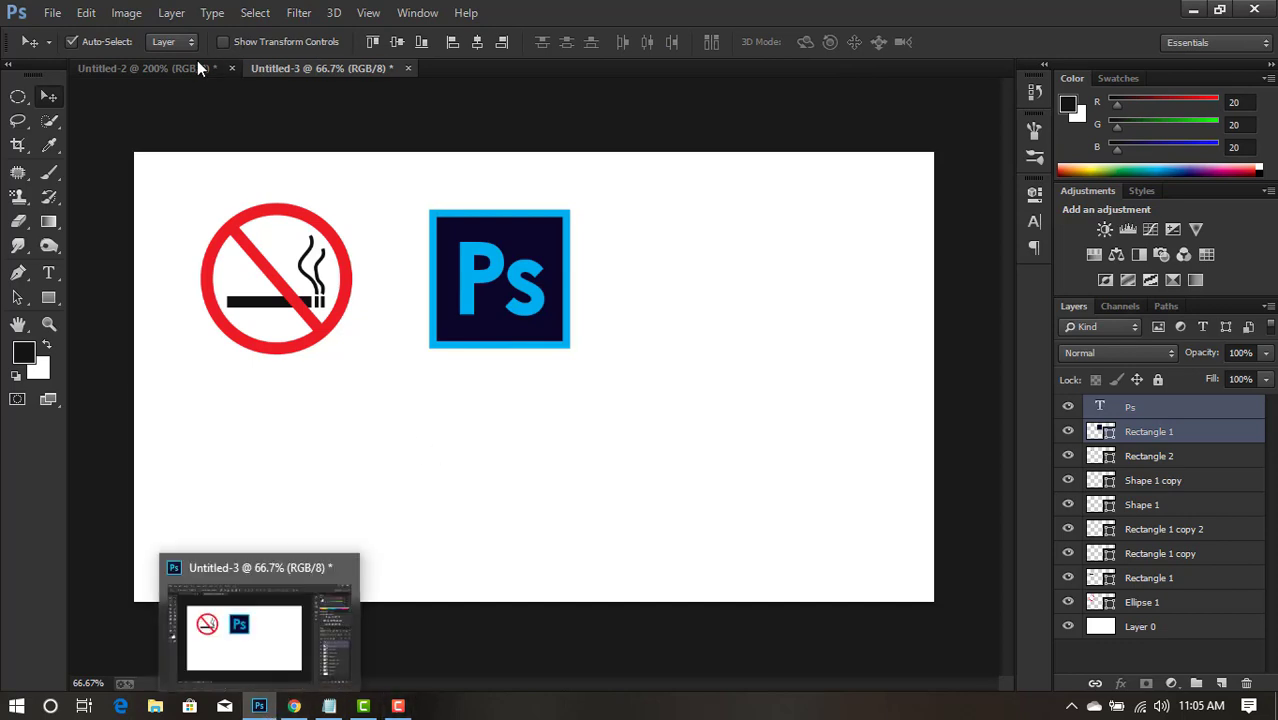
click(197, 65)
Delete the selected layers and drag a large circle with the Ellipse Tool.
key(Delete)
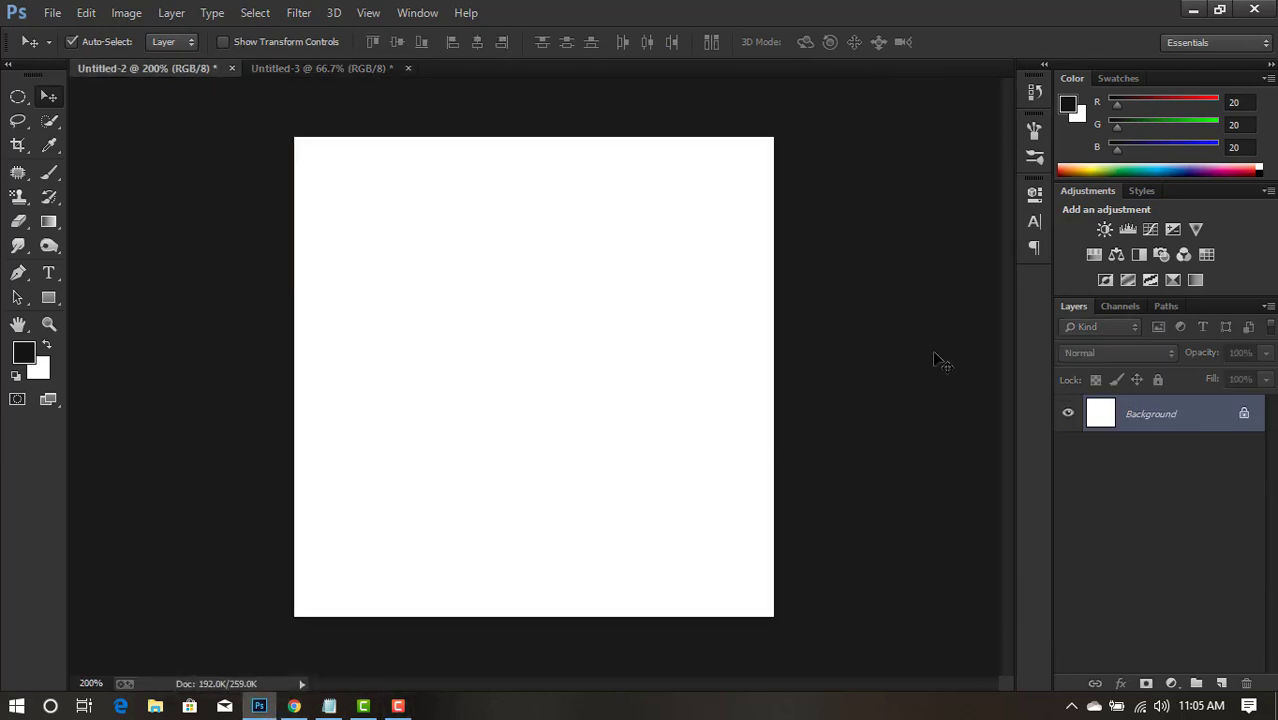
click(45, 299)
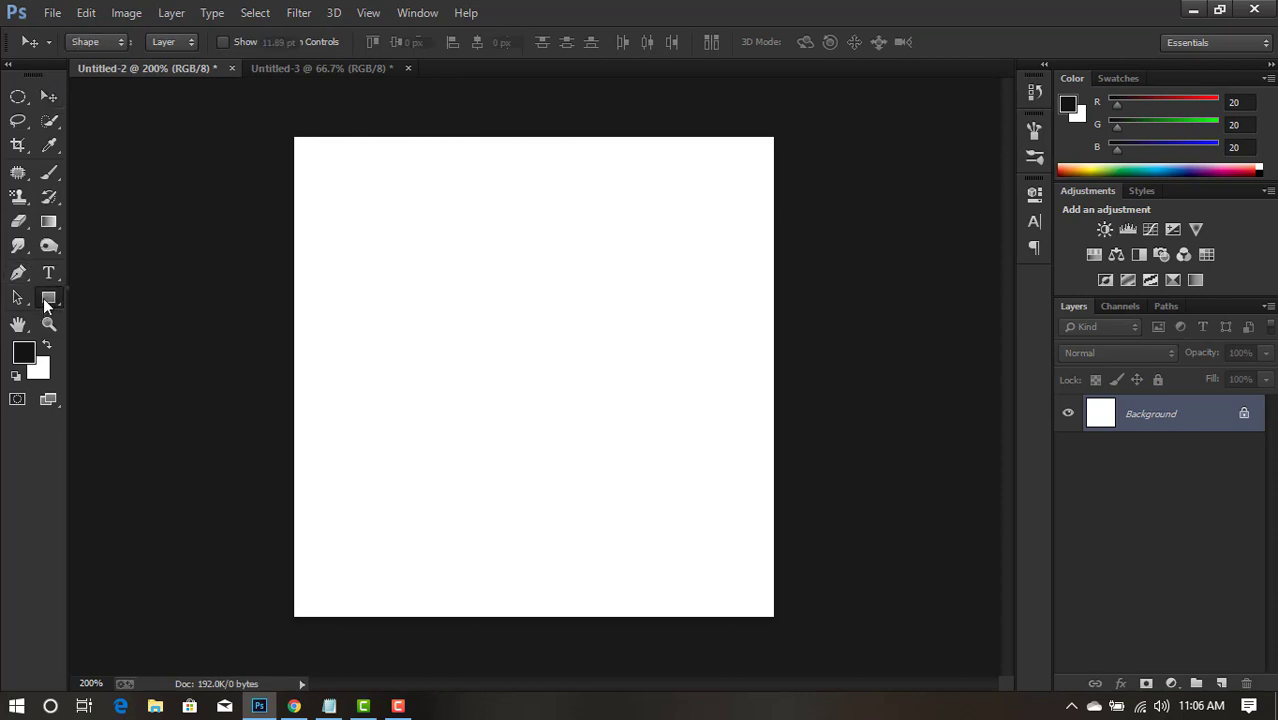
right_click(43, 298)
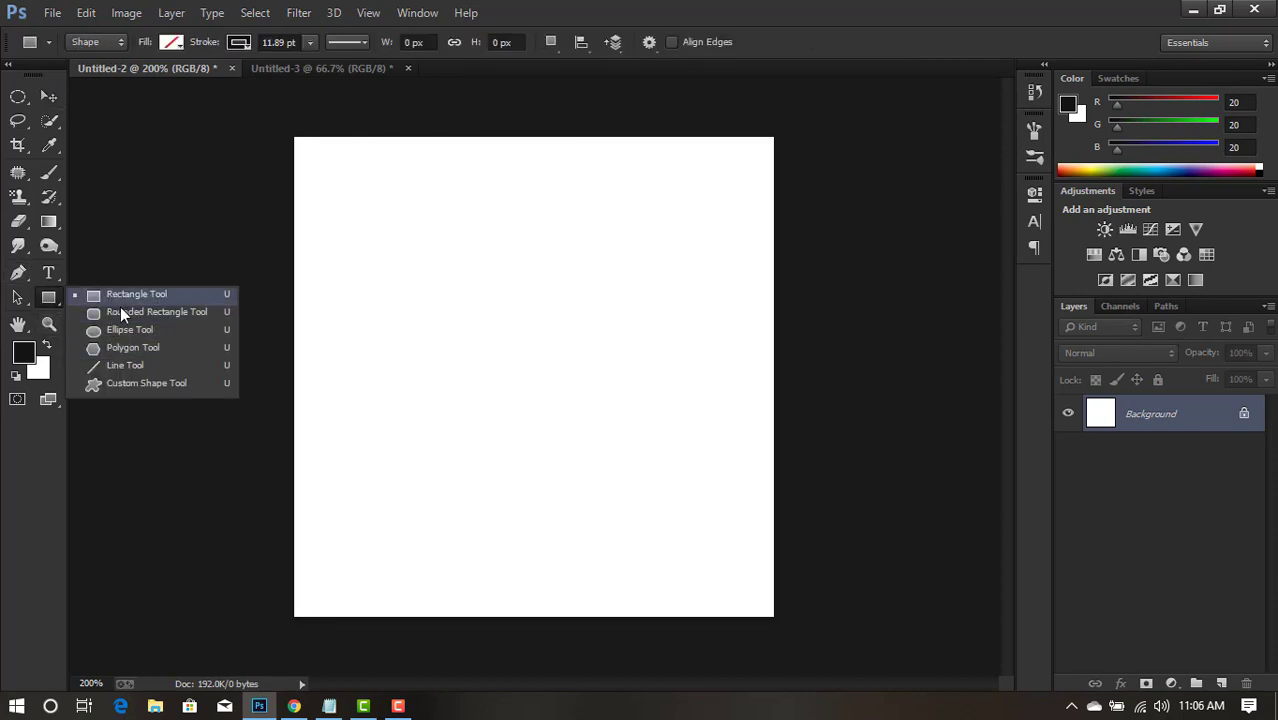
click(127, 330)
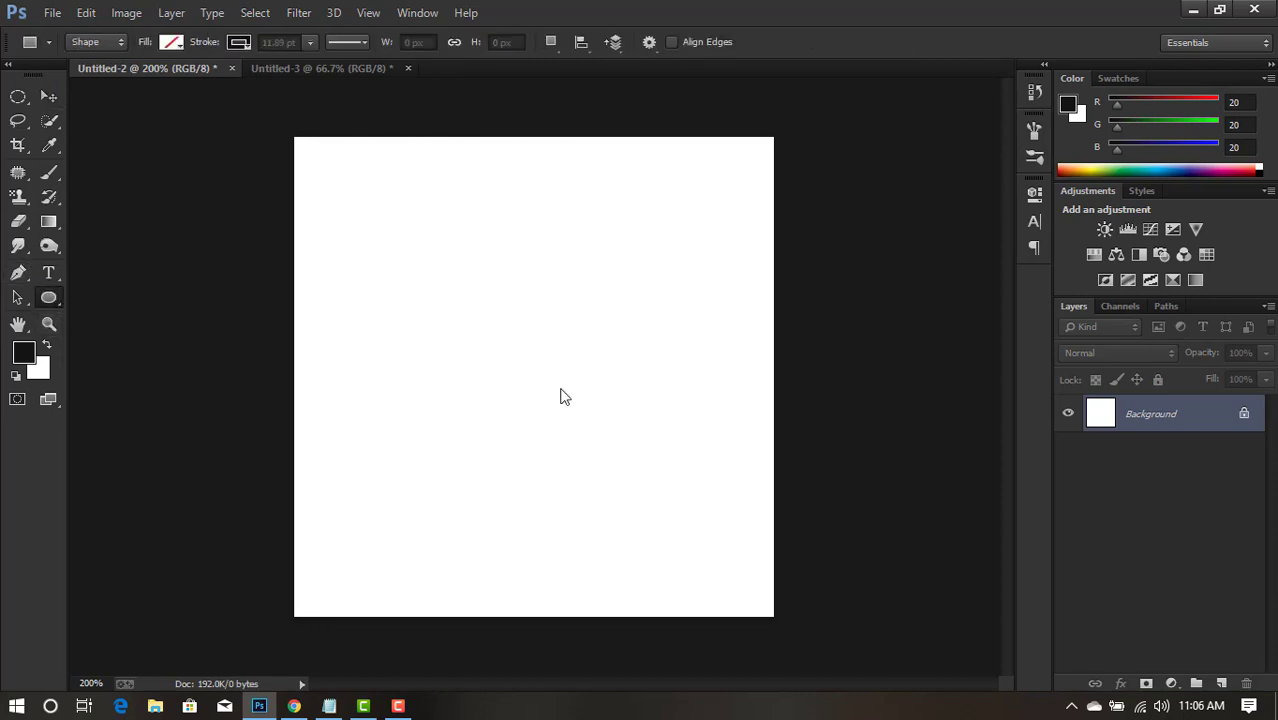
drag(379, 240, 714, 624)
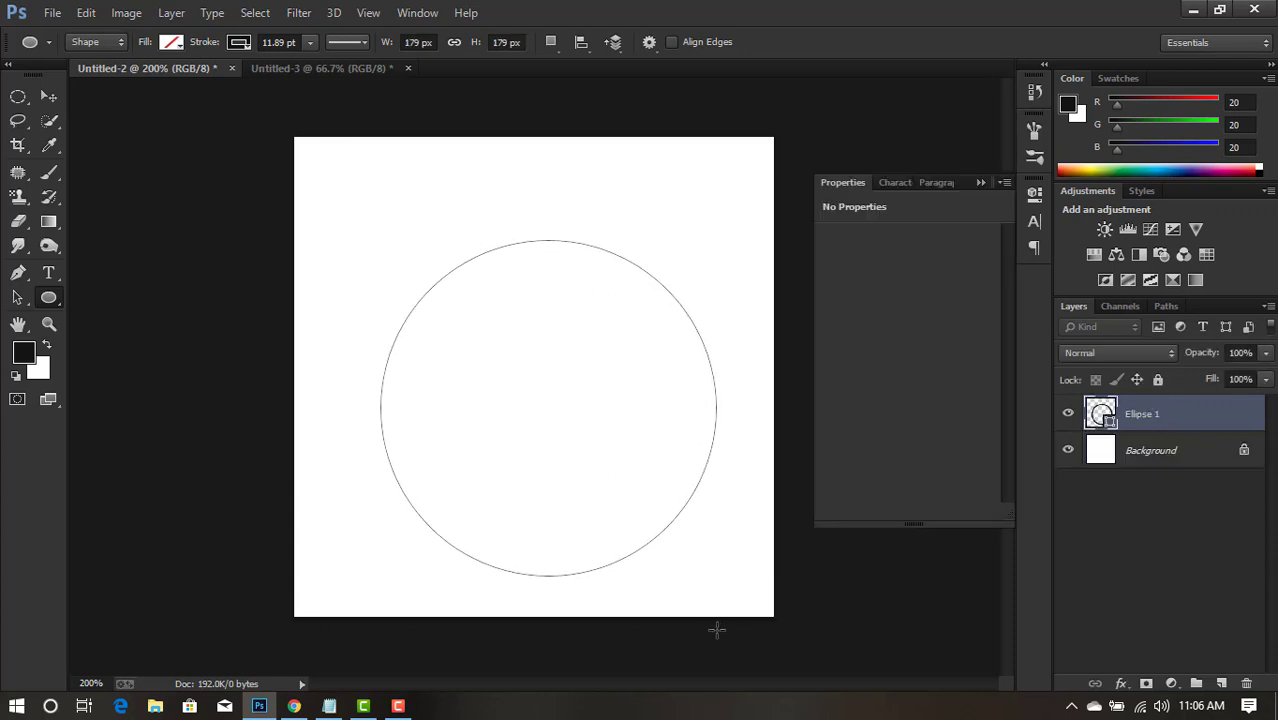
Set the circle's stroke to No Color and its fill to dark navy.
click(866, 333)
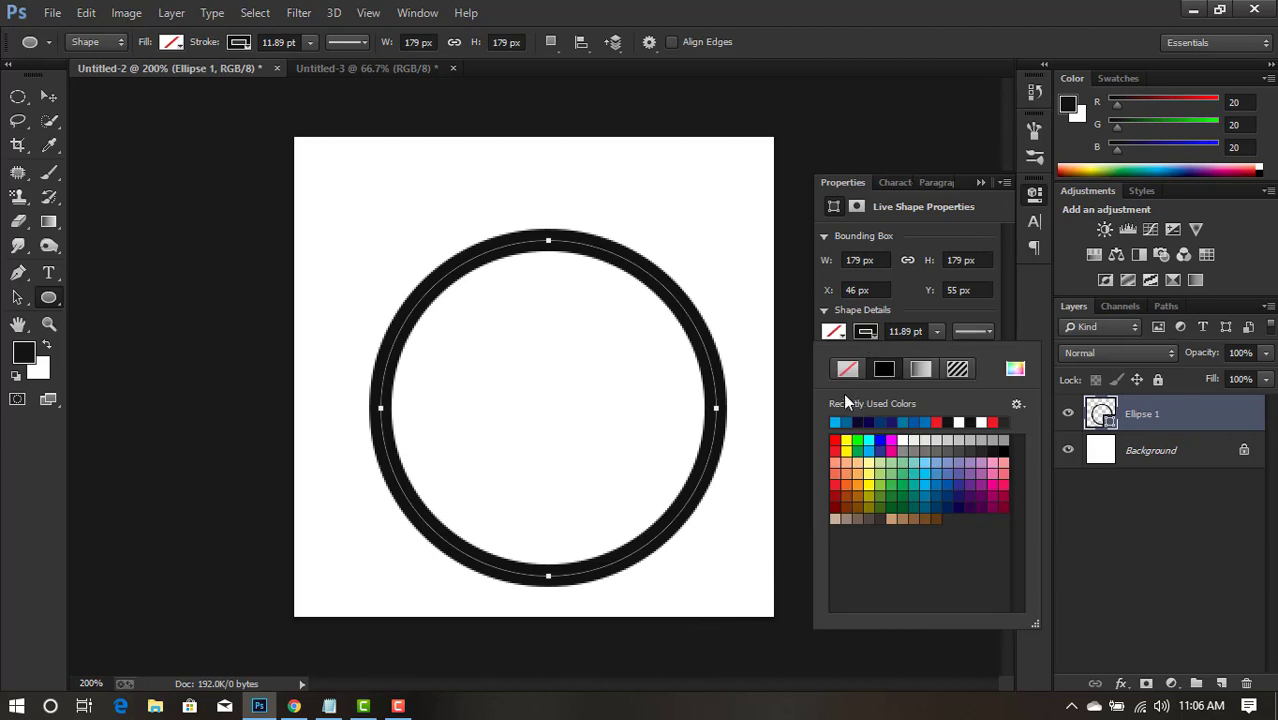
click(850, 369)
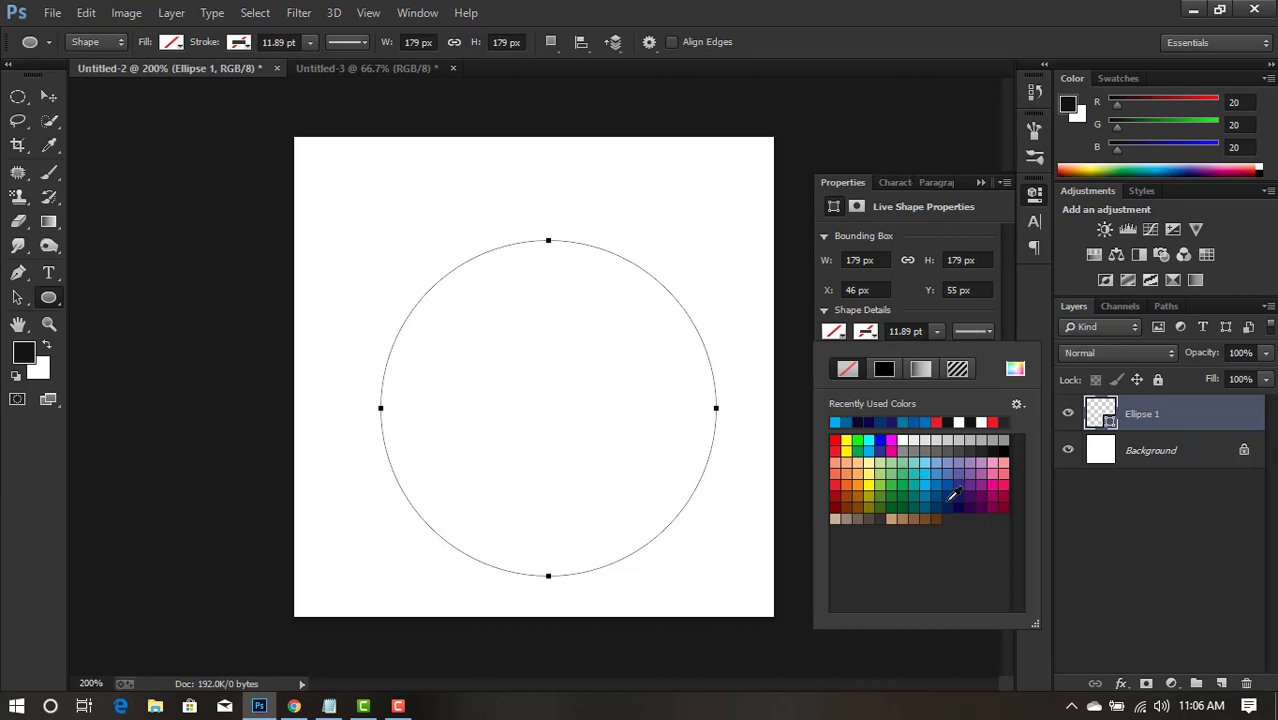
click(946, 495)
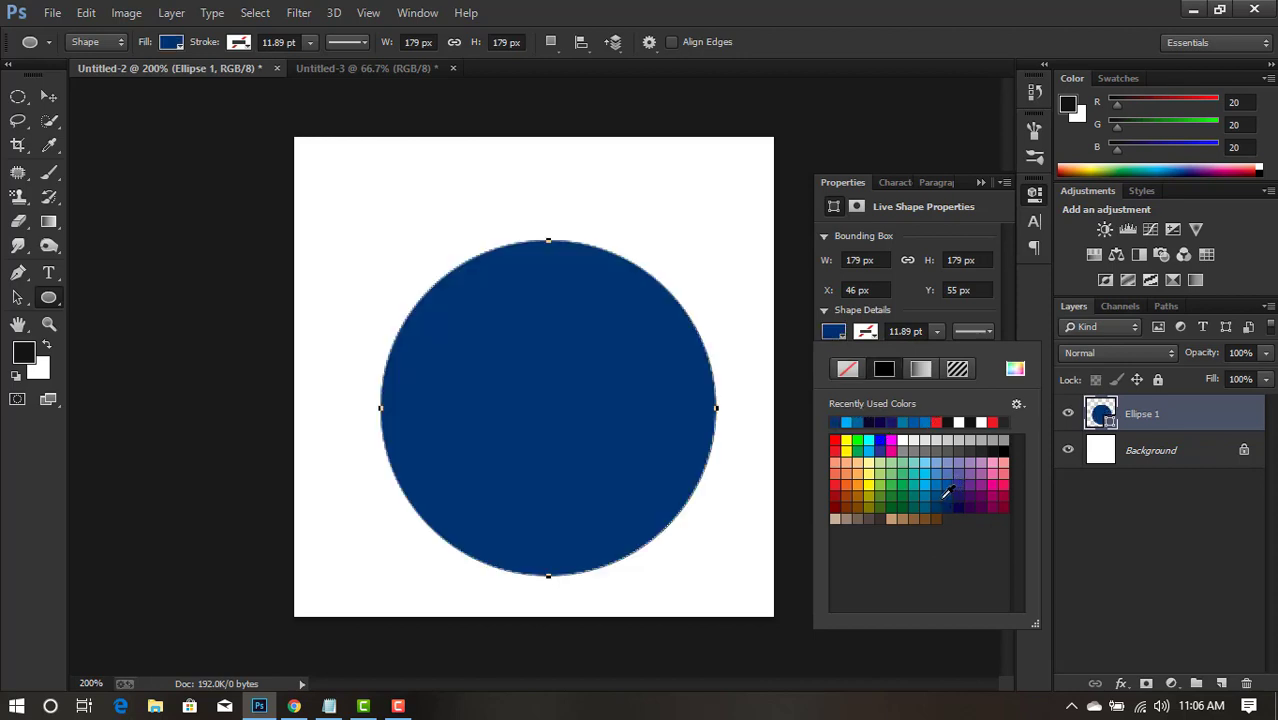
click(981, 183)
Scale the navy circle up to about 139% with Free Transform.
key(v)
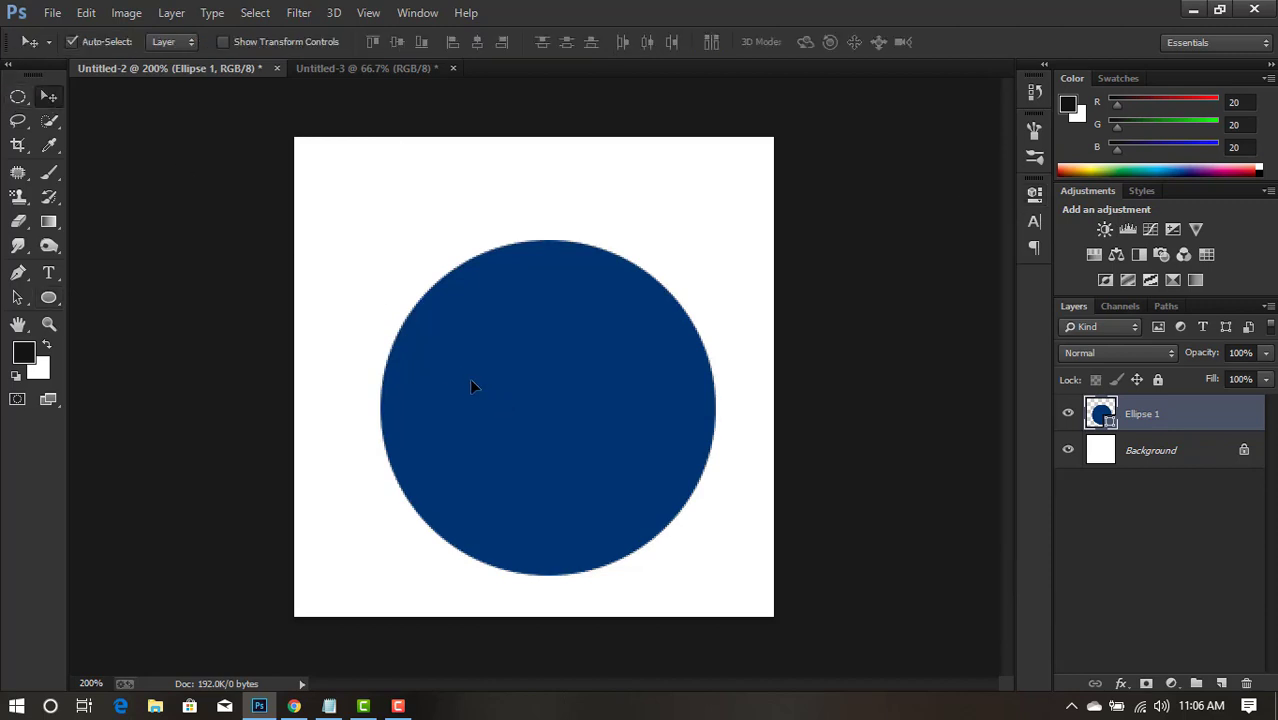
key(ctrl+t)
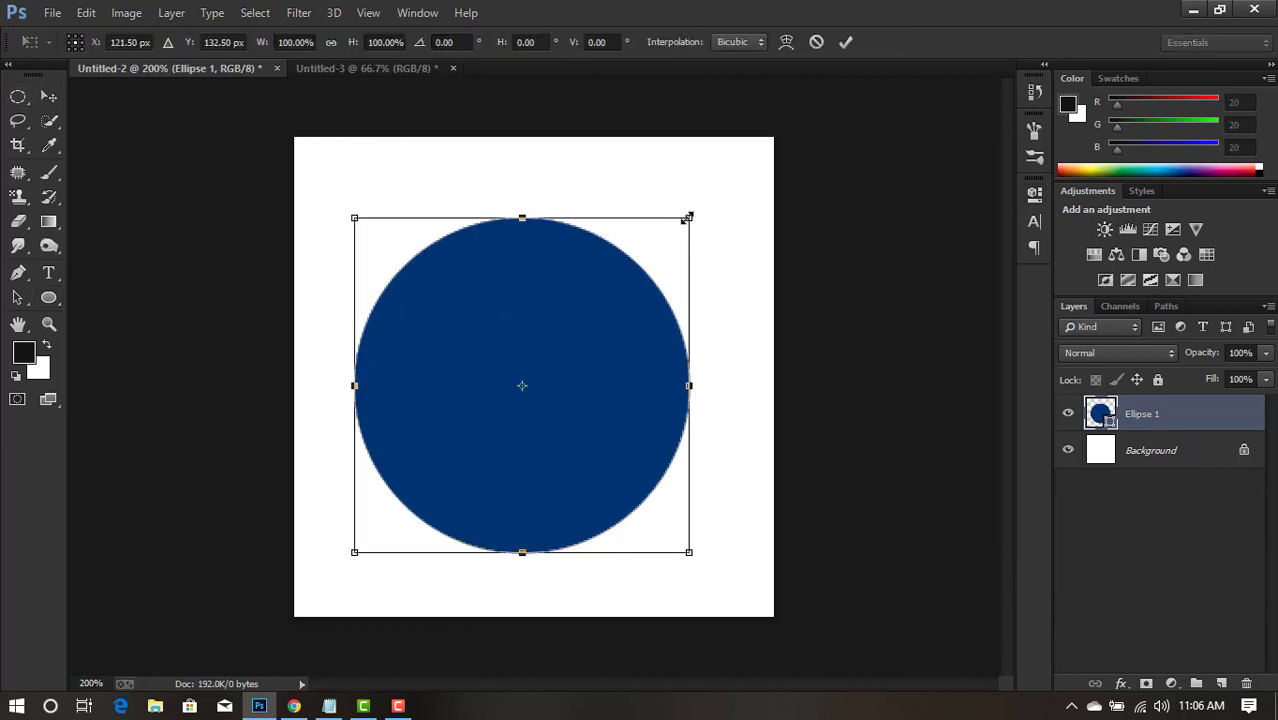
drag(688, 217, 754, 154)
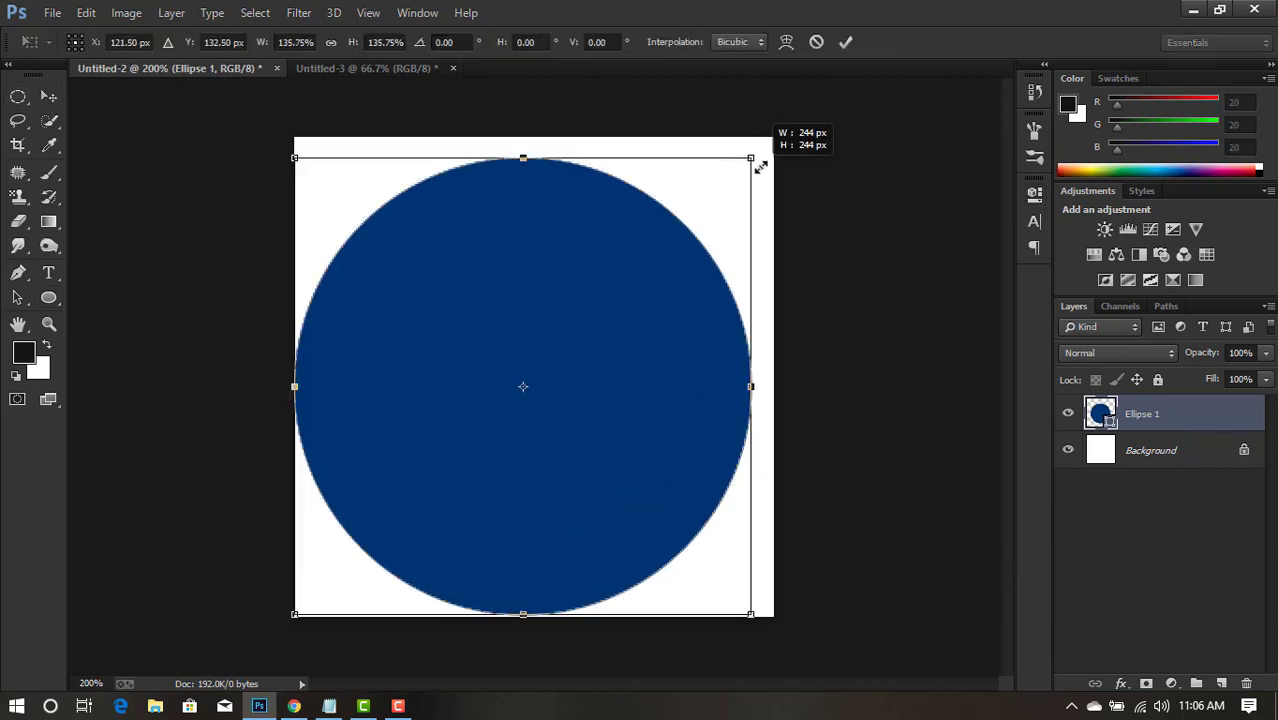
click(843, 43)
Centre the circle vertically and horizontally on the canvas, then deselect.
key(ctrl+a)
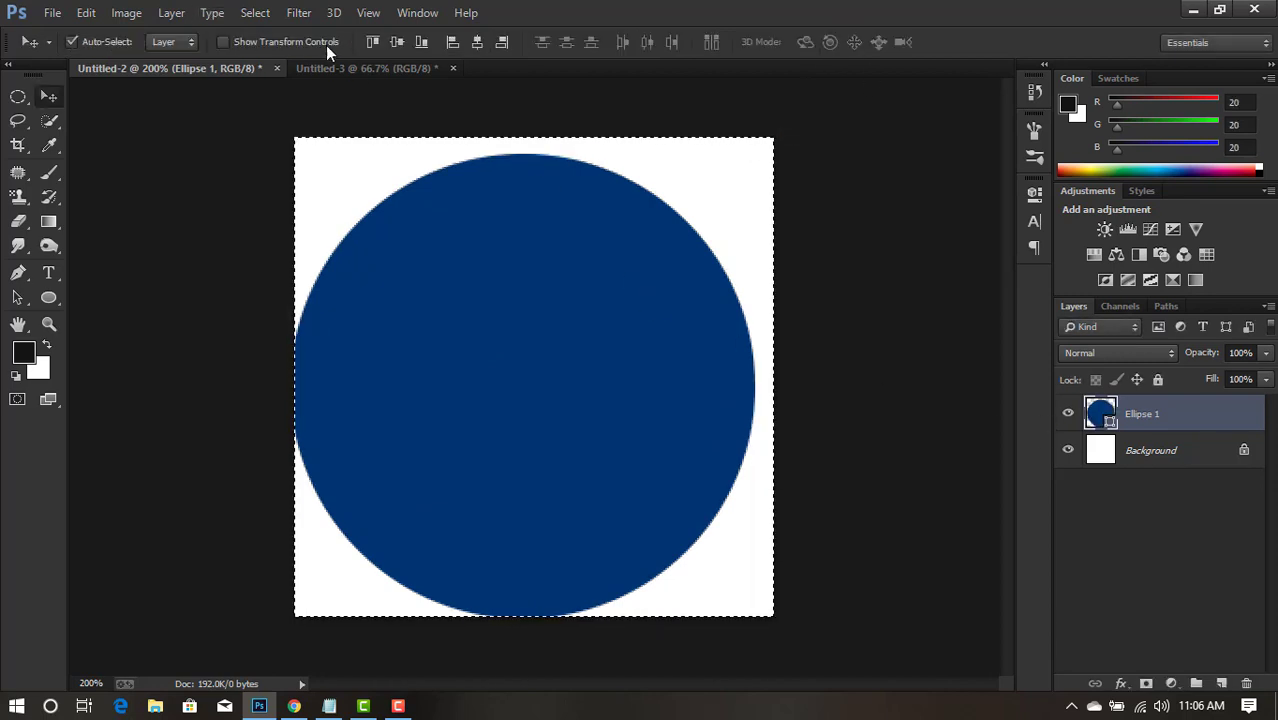
click(397, 41)
click(477, 41)
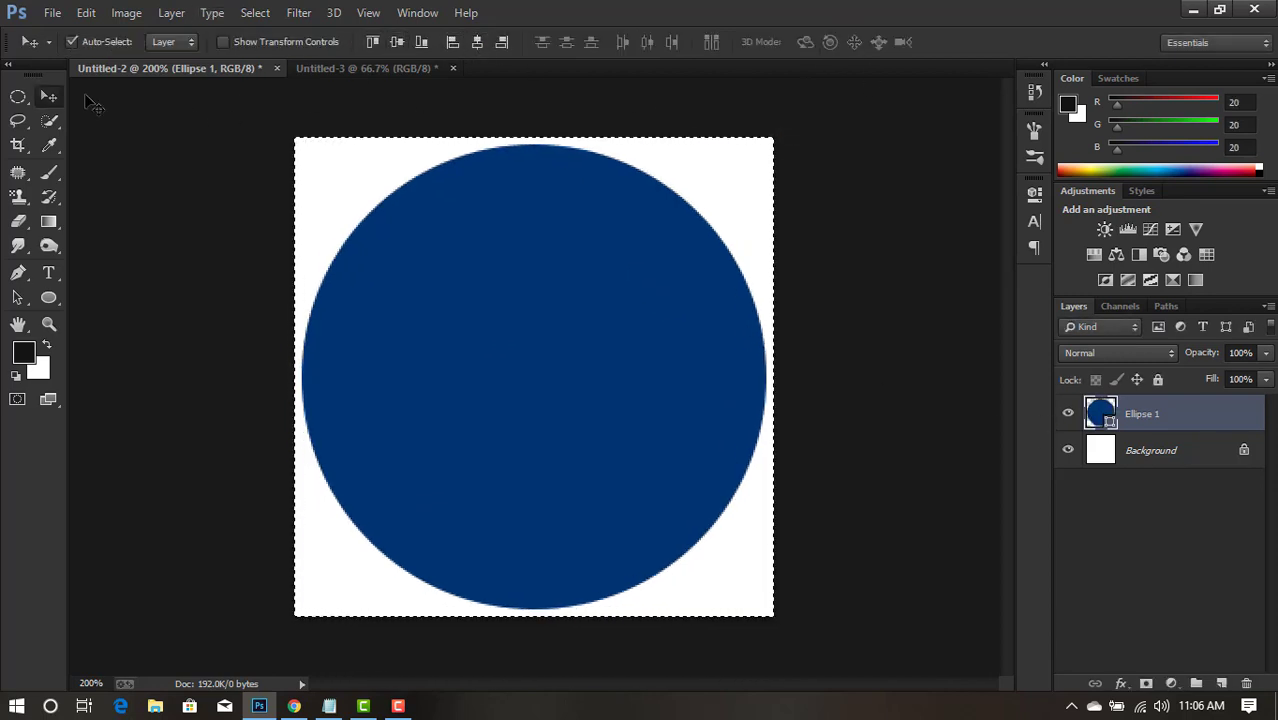
click(167, 239)
click(546, 383)
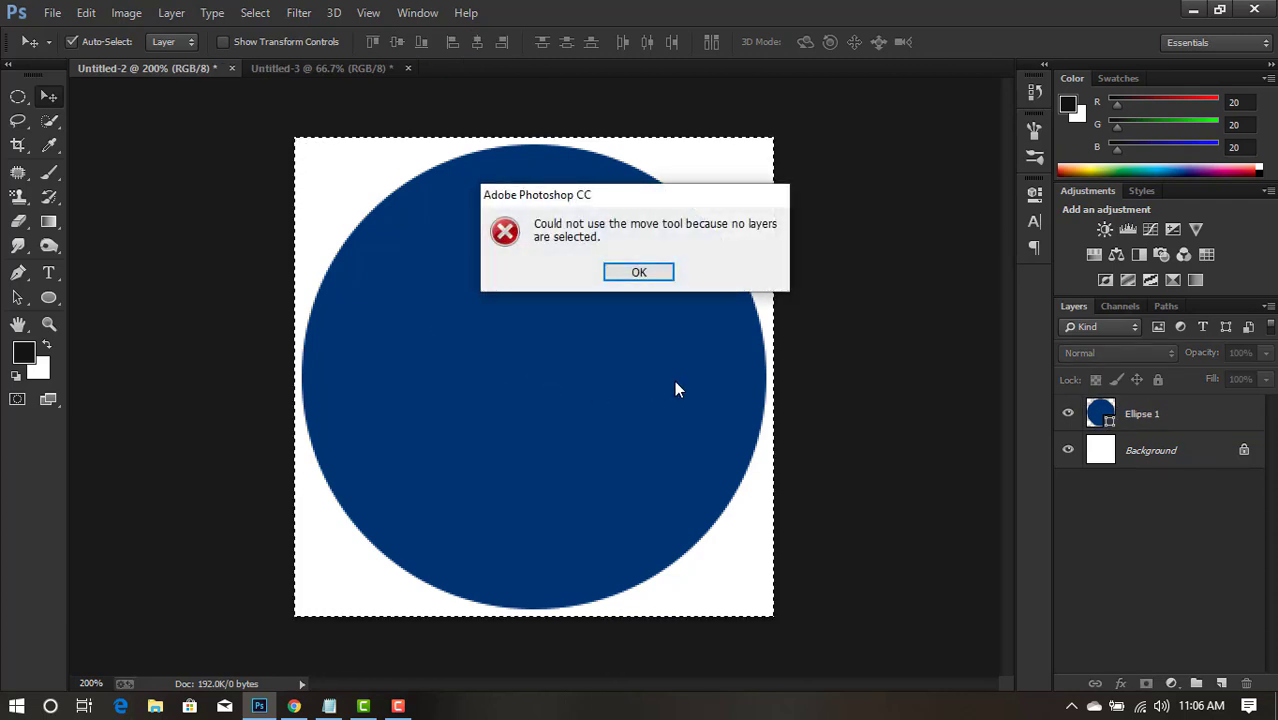
click(636, 273)
key(ctrl+d)
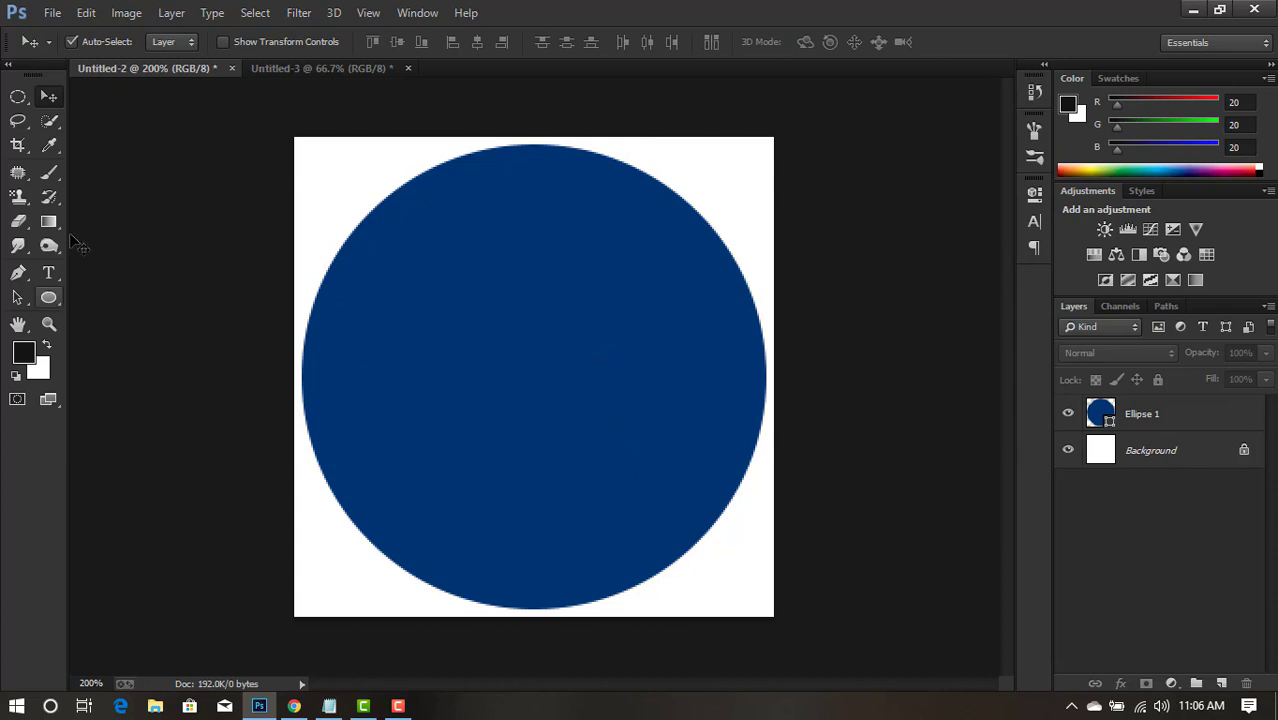
Type the letter 'f' on the navy circle.
click(48, 272)
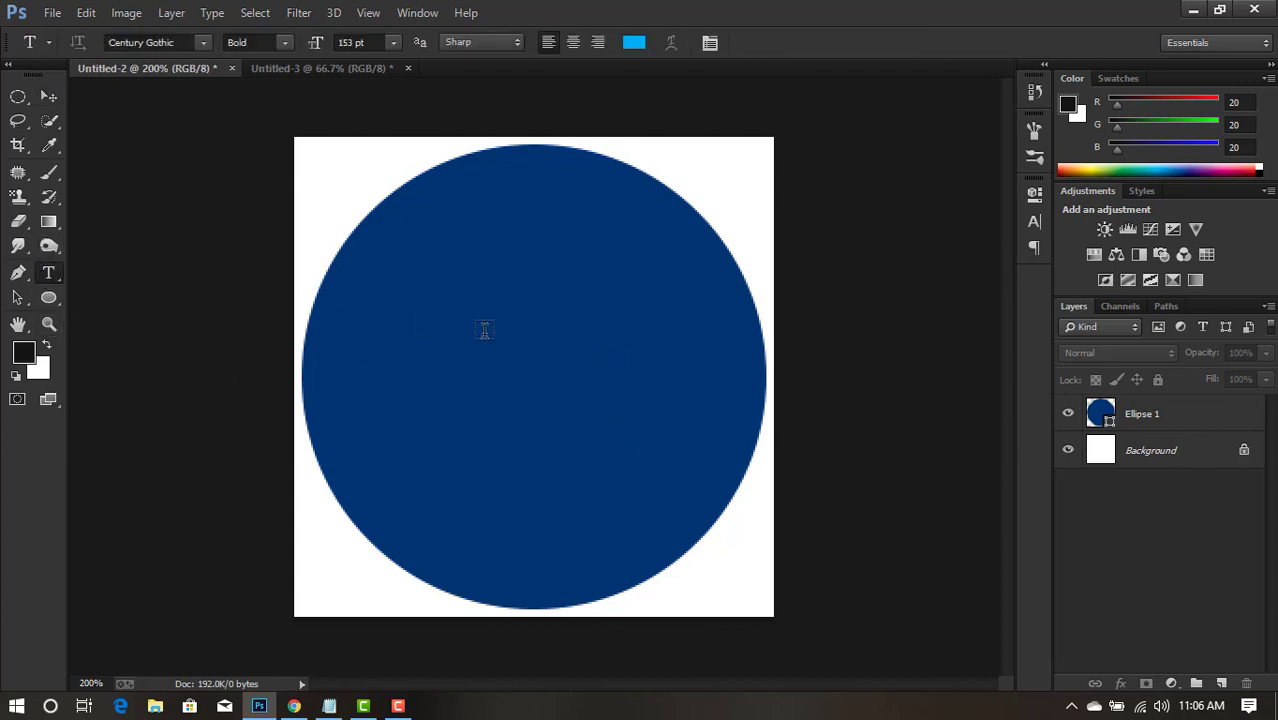
click(520, 370)
text(f)
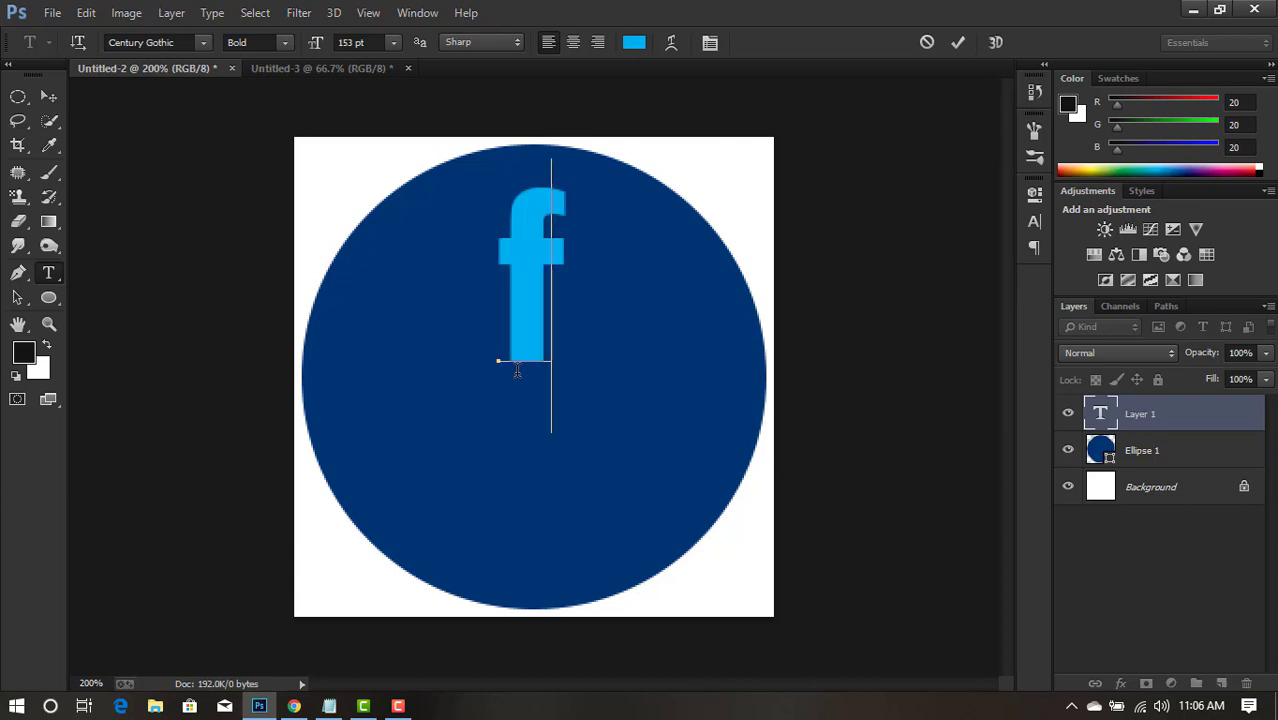
click(957, 42)
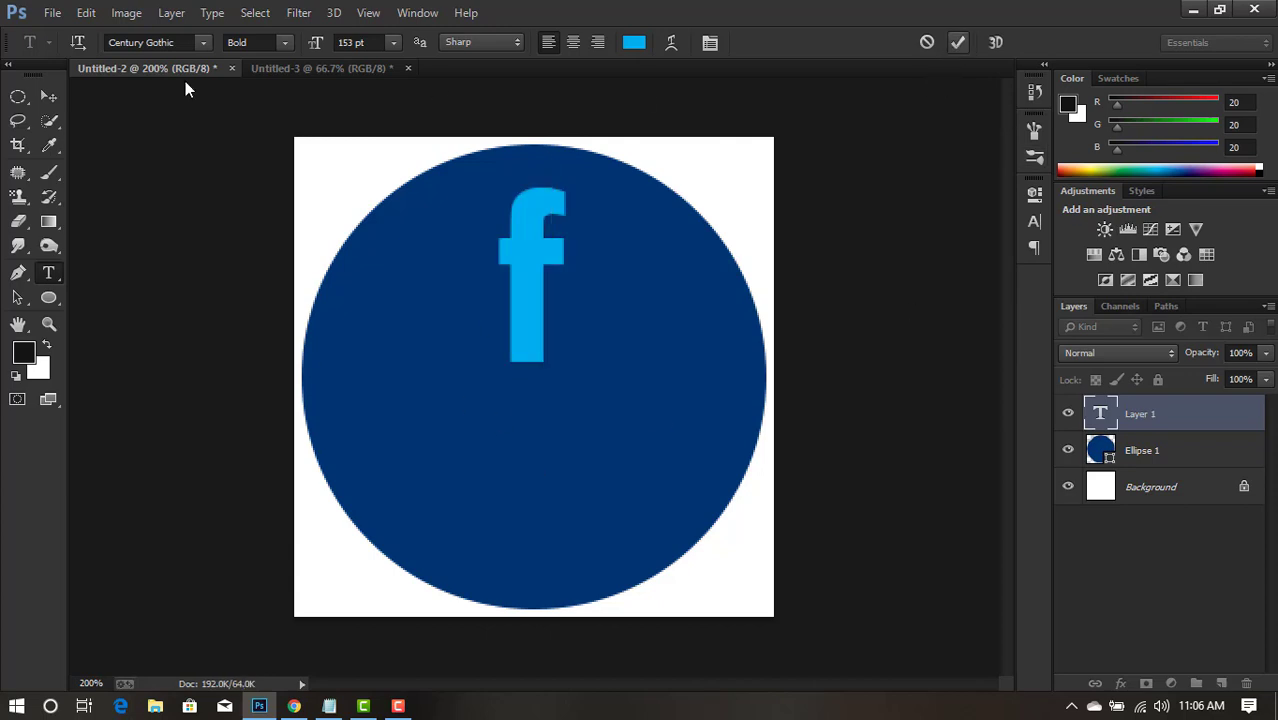
Move the f down to the circle's centre and enlarge it to about 170%.
click(49, 96)
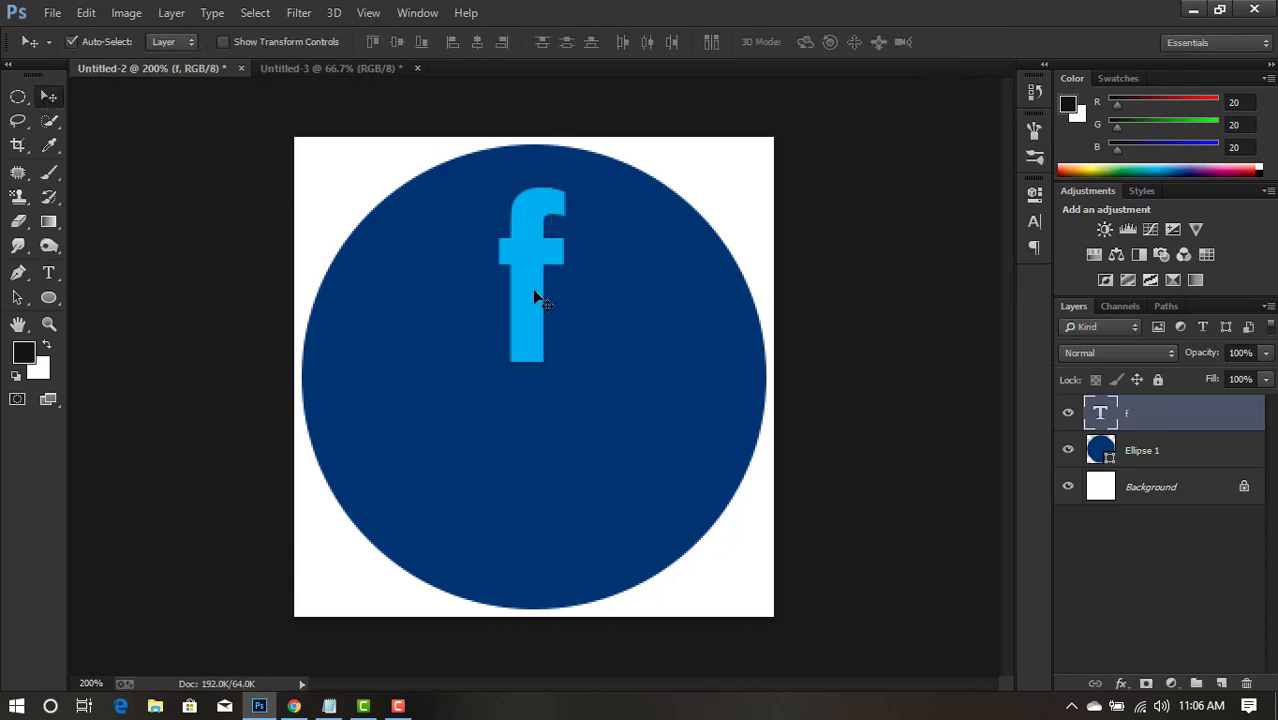
drag(535, 297, 535, 414)
key(ctrl+t)
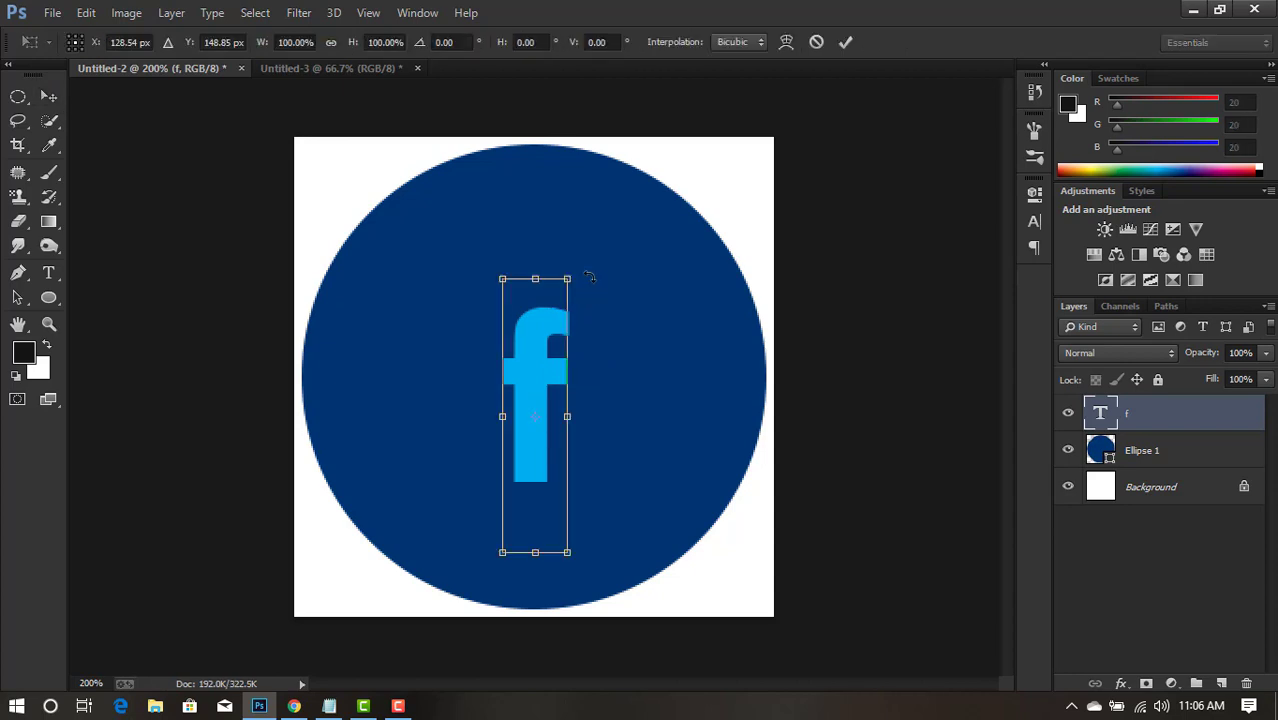
mouse_move(568, 278)
mouse_down()
mouse_move(703, 162)
mouse_move(686, 180)
mouse_up()
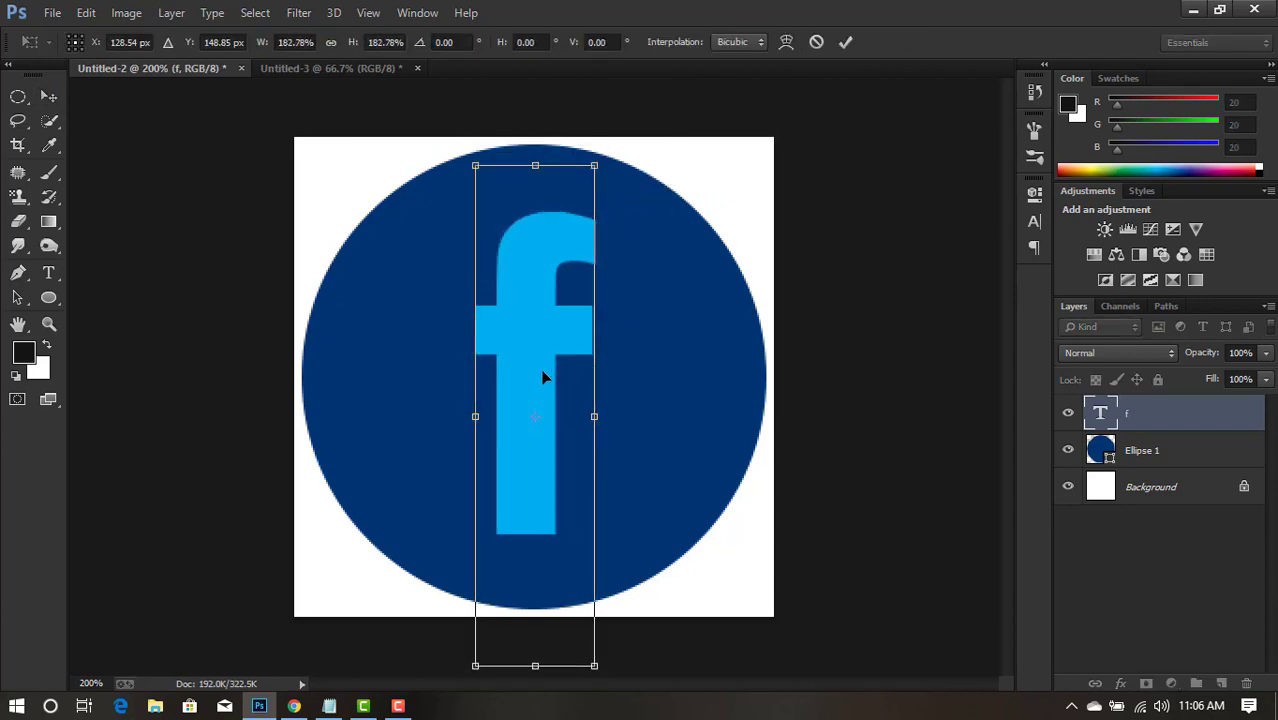
drag(542, 370, 541, 372)
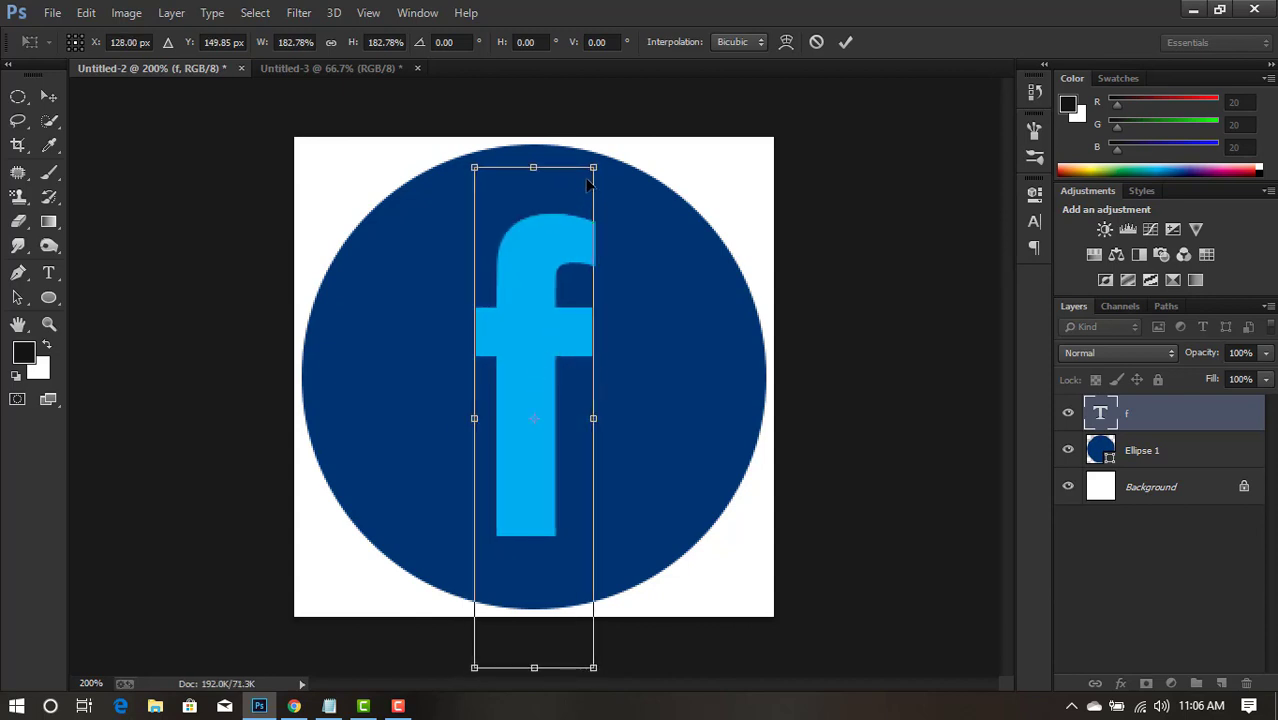
drag(593, 169, 591, 183)
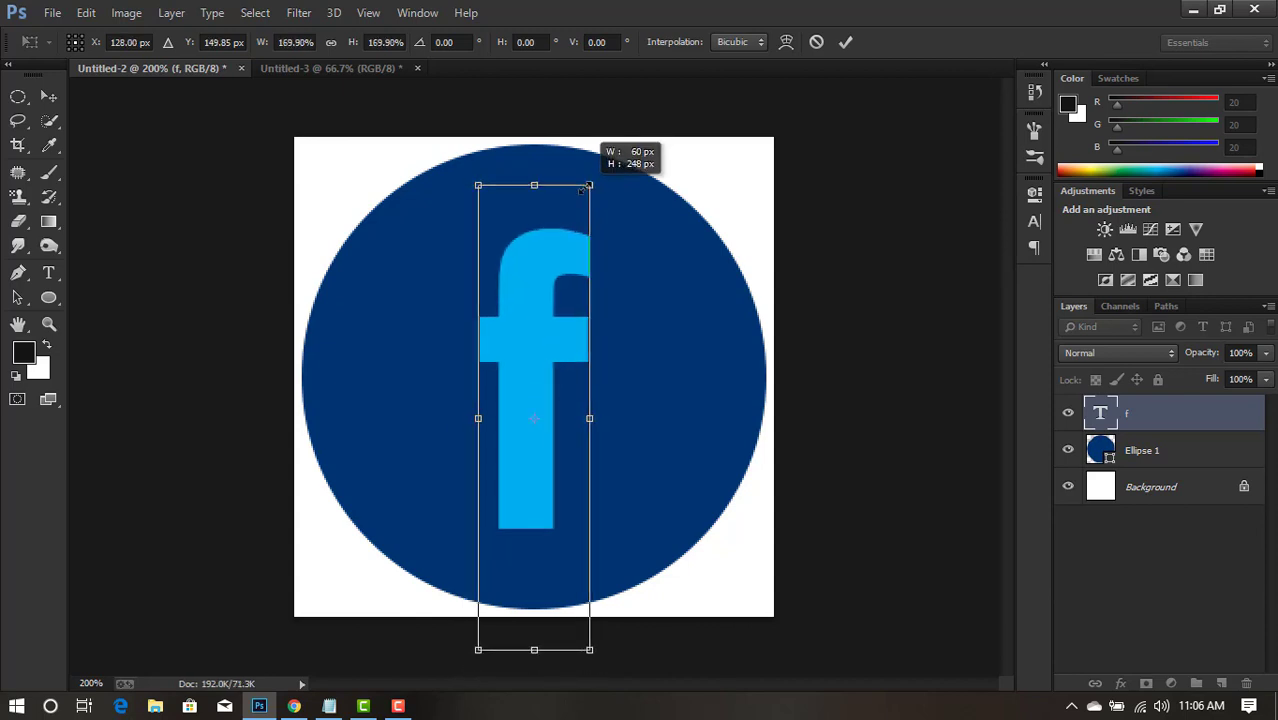
click(845, 41)
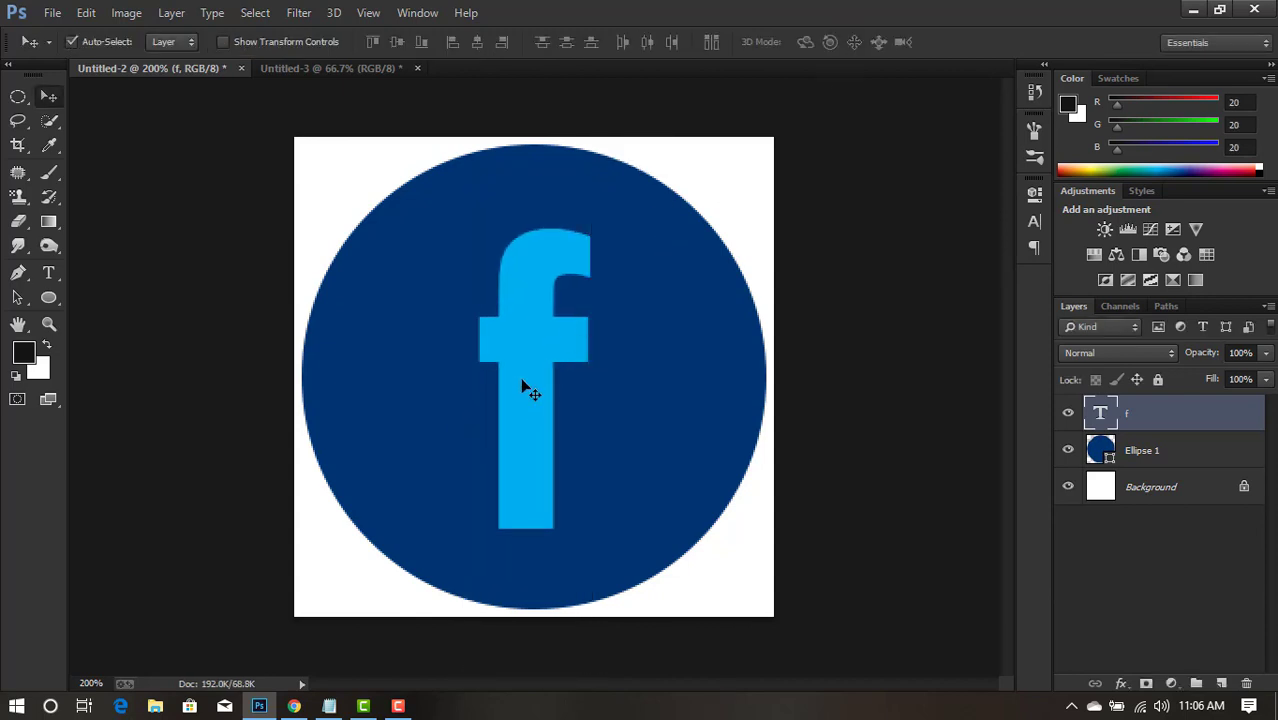
Change the f's text colour from cyan to white.
double_click(1099, 411)
click(633, 43)
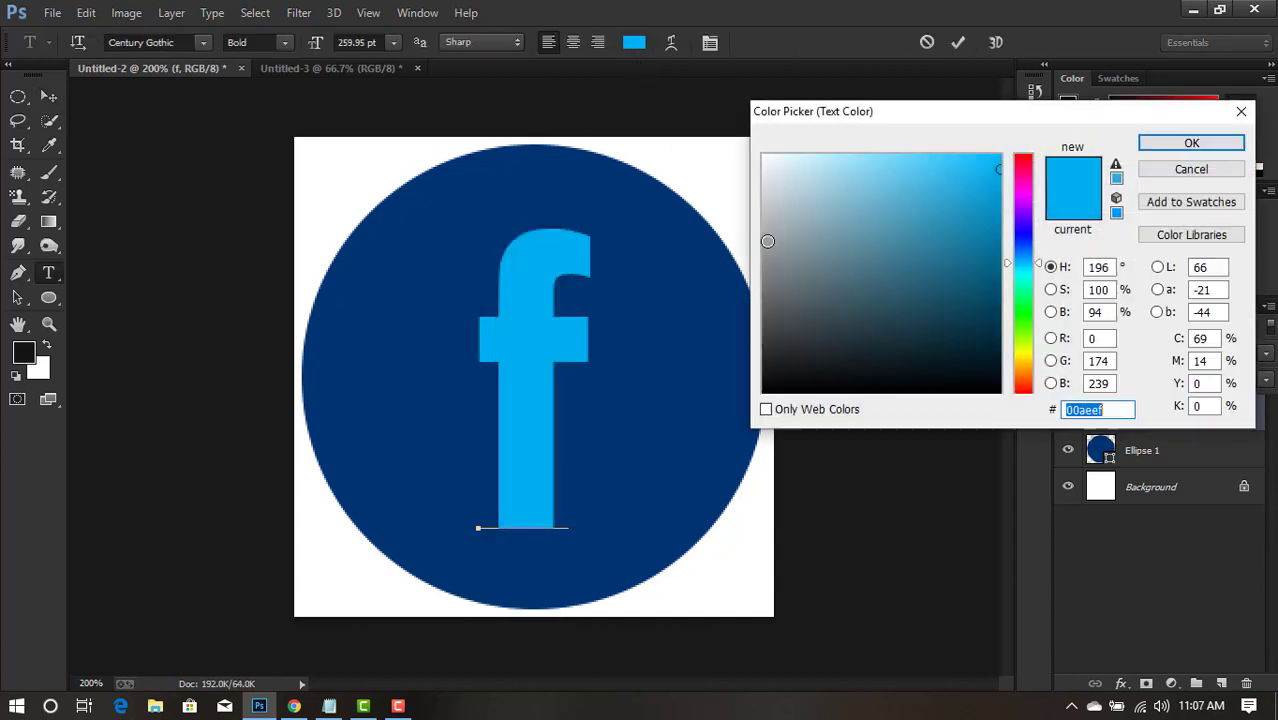
drag(766, 242, 763, 156)
click(1191, 143)
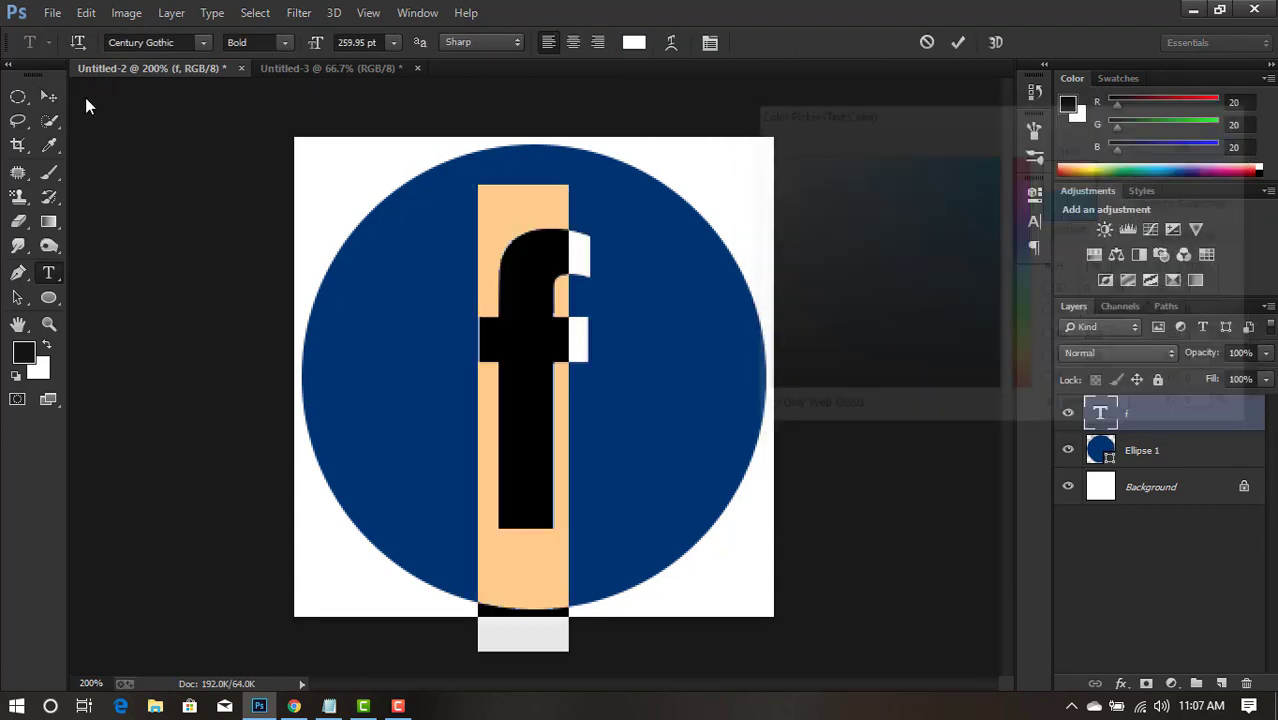
click(49, 96)
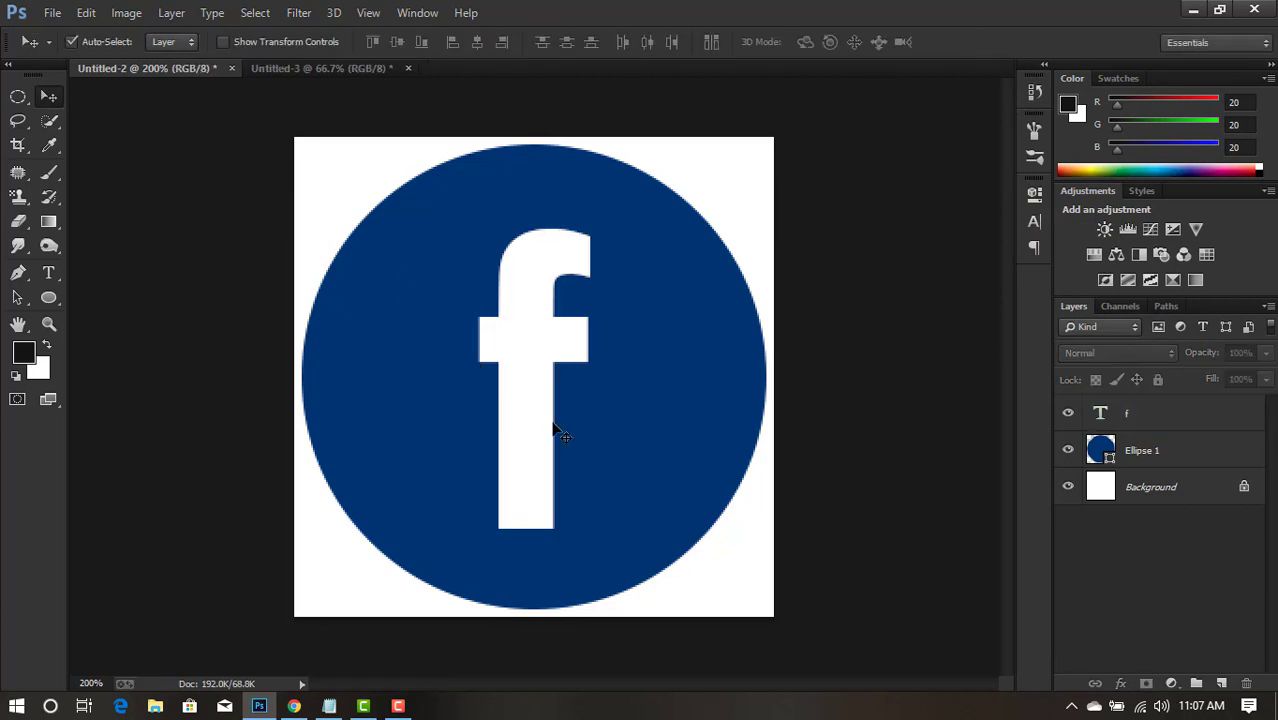
Nudge the white f slightly left and up, then deselect it.
drag(538, 435, 544, 443)
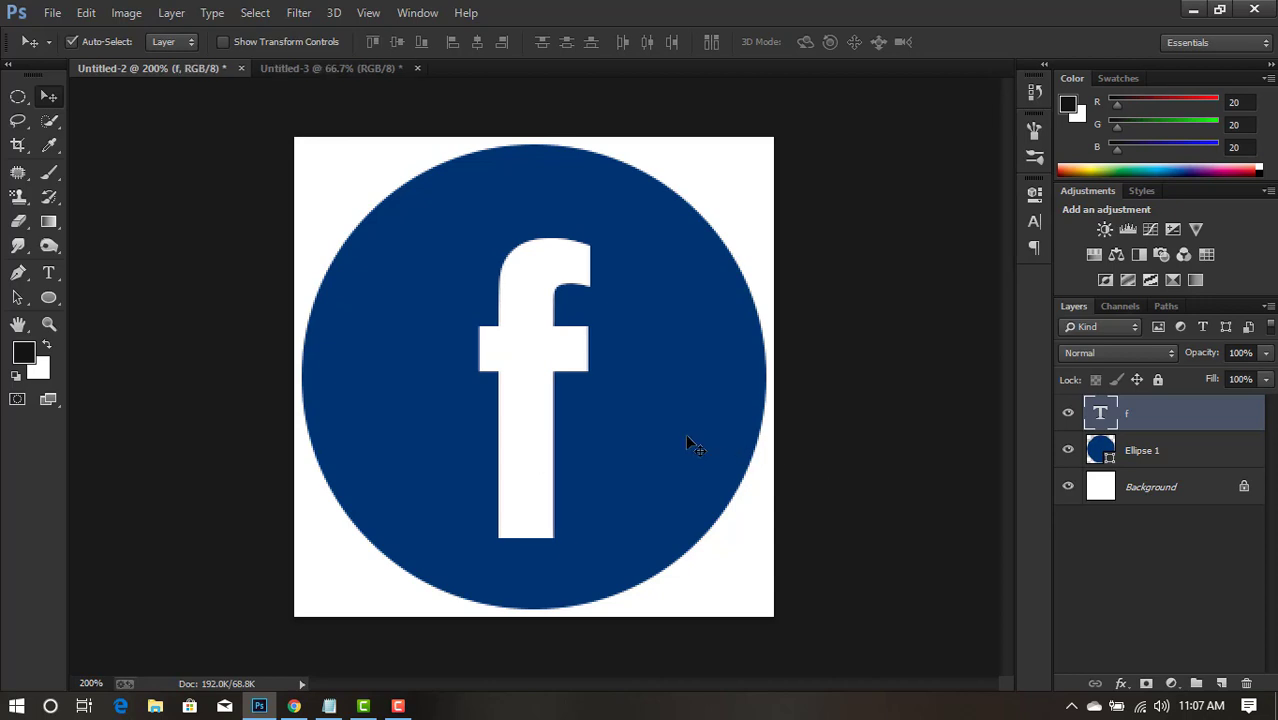
key(Up)
key(Up)
key(Up)
key(Up)
key(Up)
key(Up)
click(918, 455)
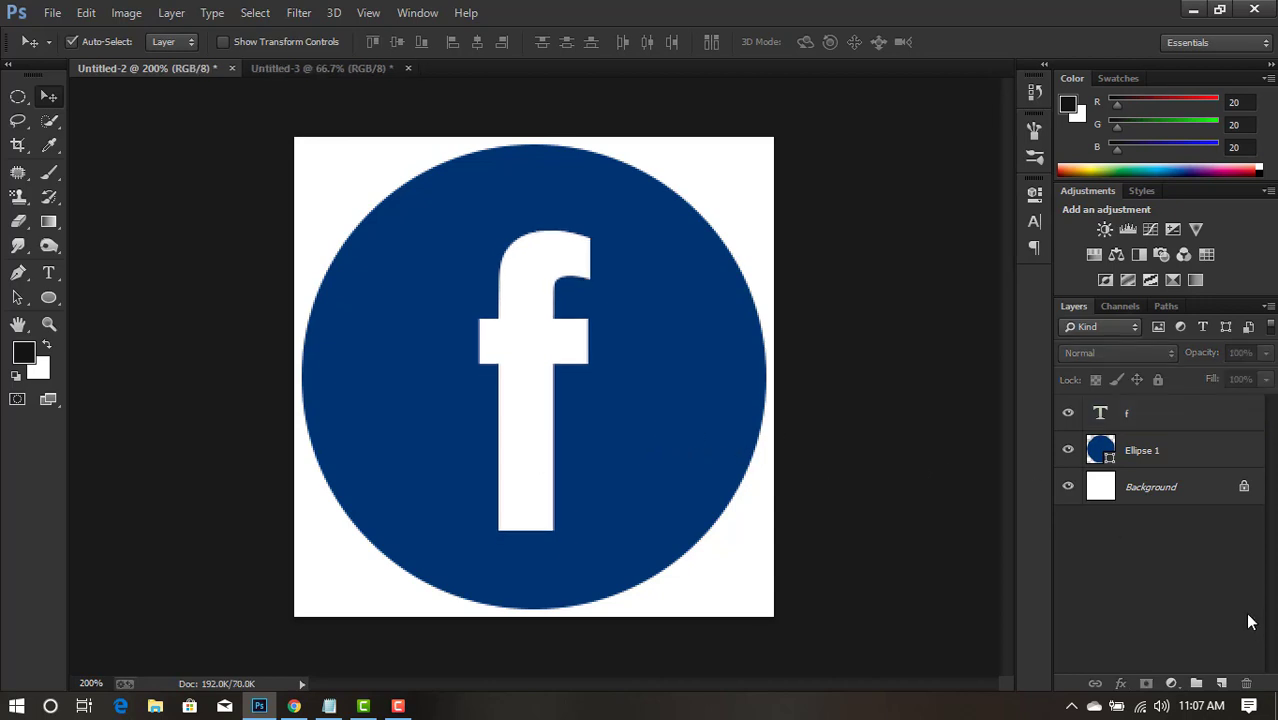
Add a new layer and start a no-stroke Pen path at the f stem's bottom.
click(1221, 683)
click(18, 272)
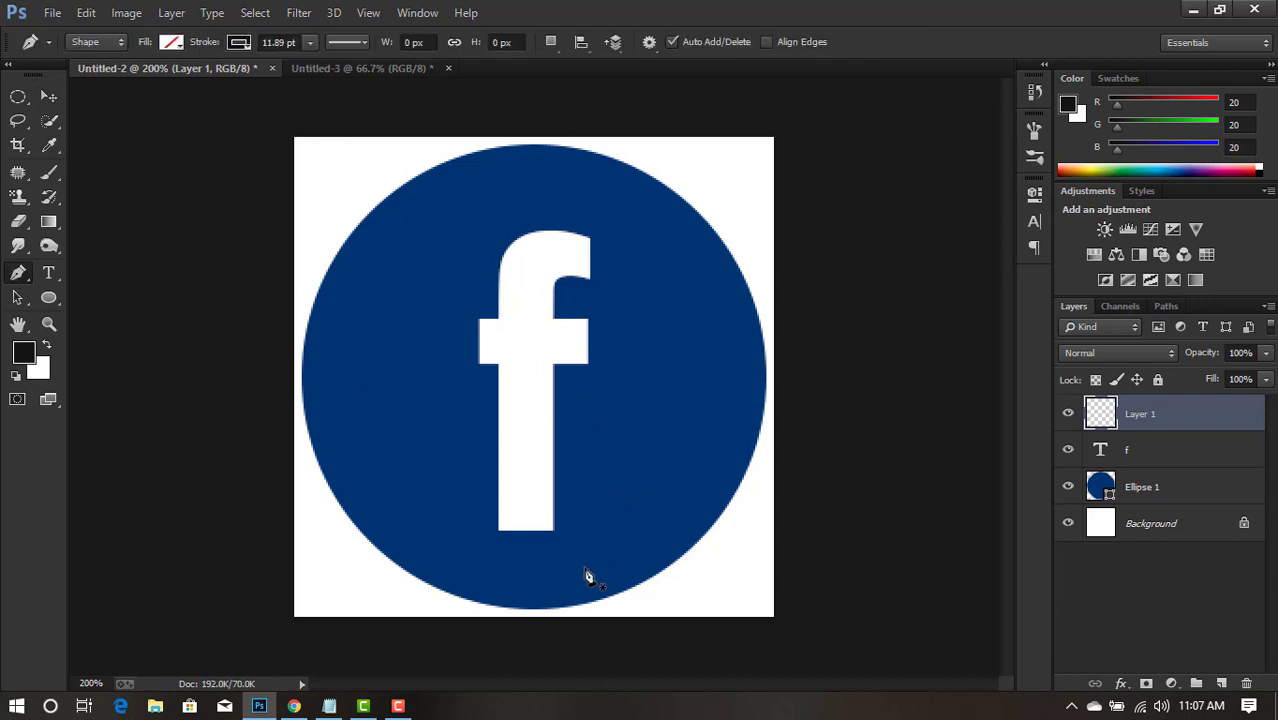
scroll(588, 577, up, 1)
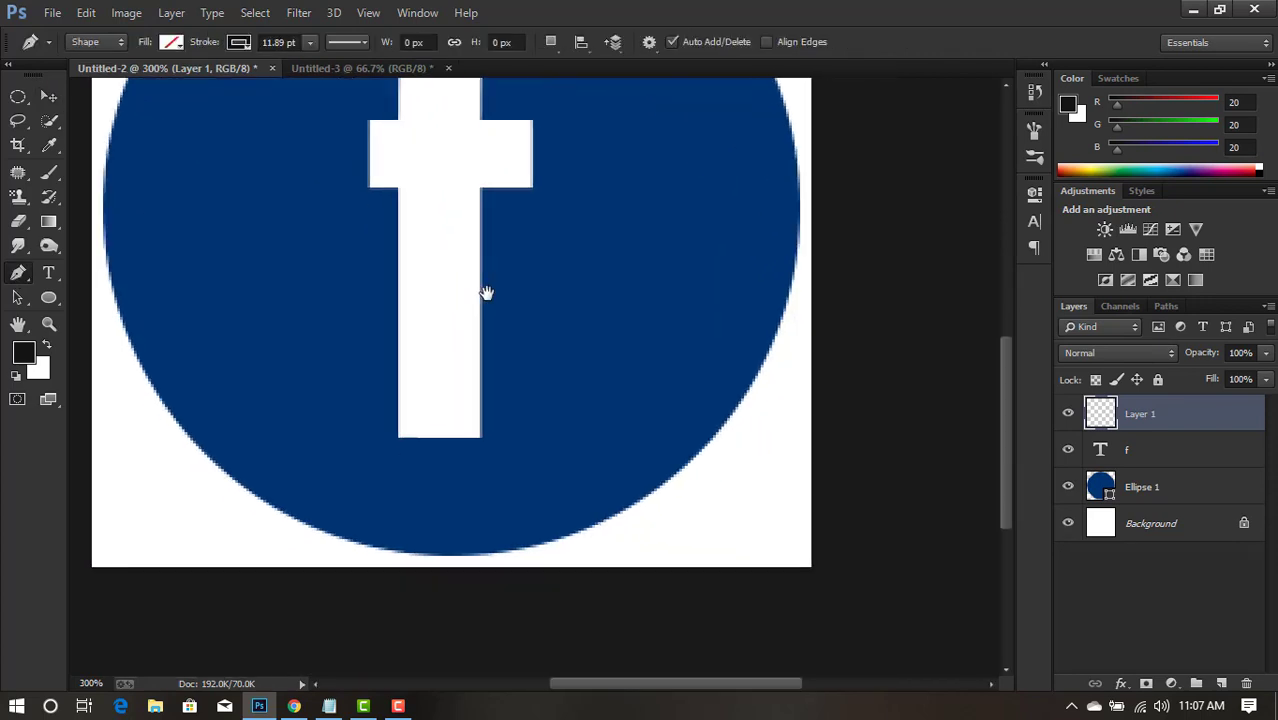
drag(556, 448, 485, 291)
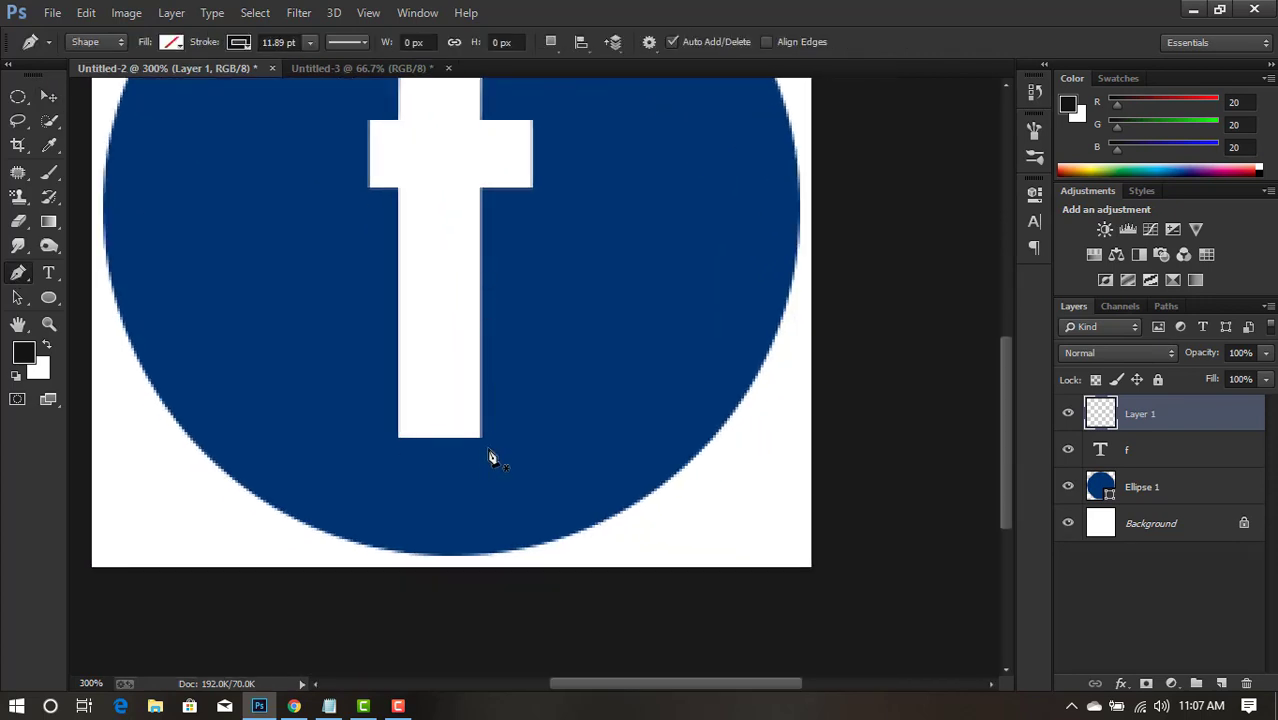
click(398, 438)
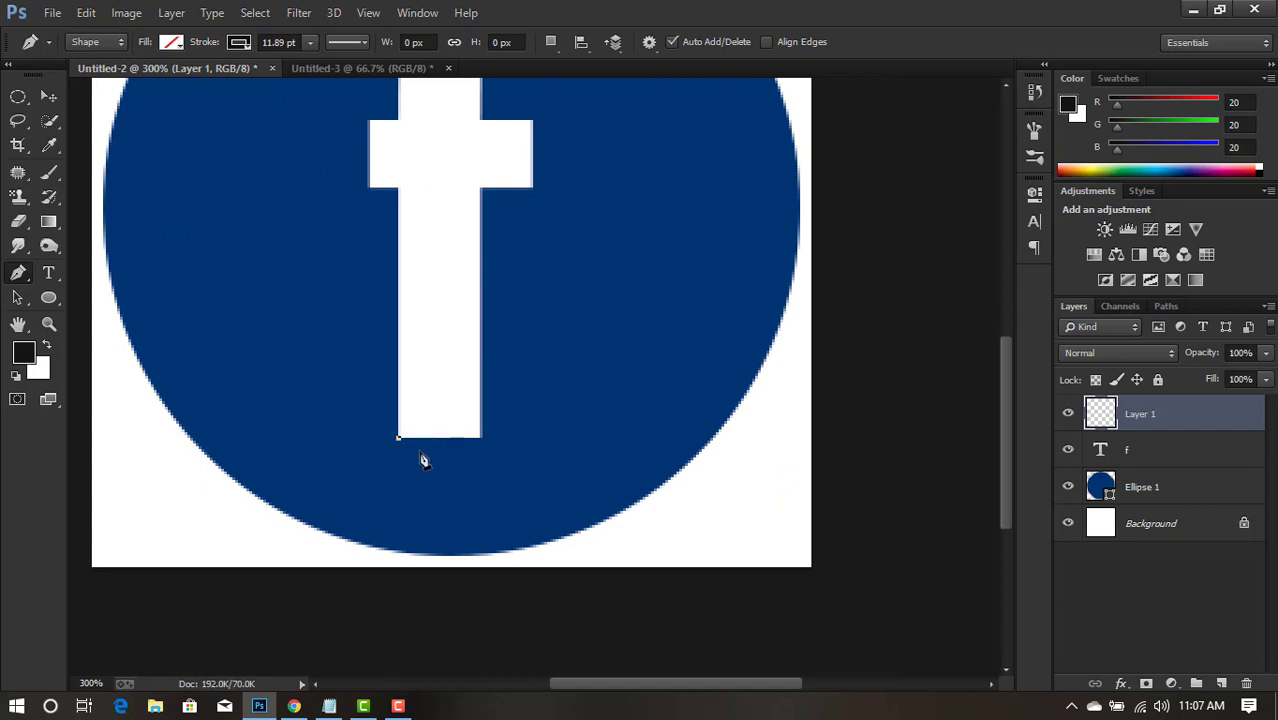
click(516, 552)
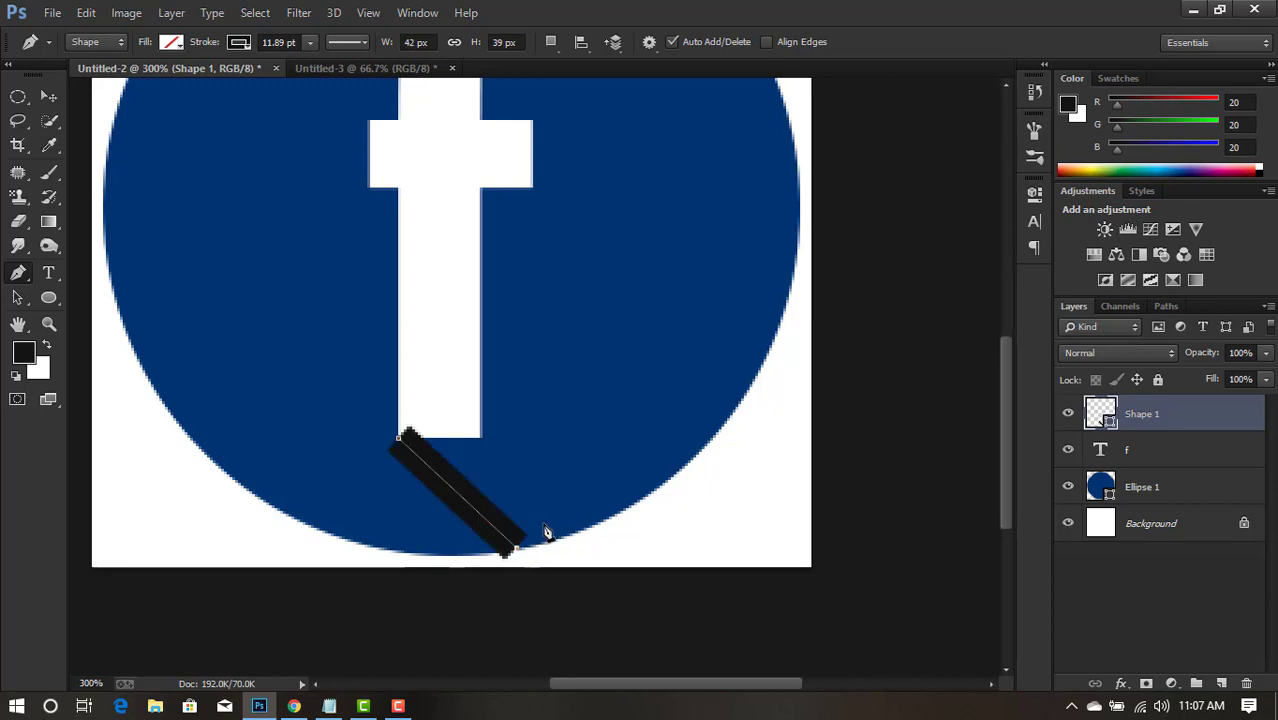
key(ctrl+z)
click(240, 43)
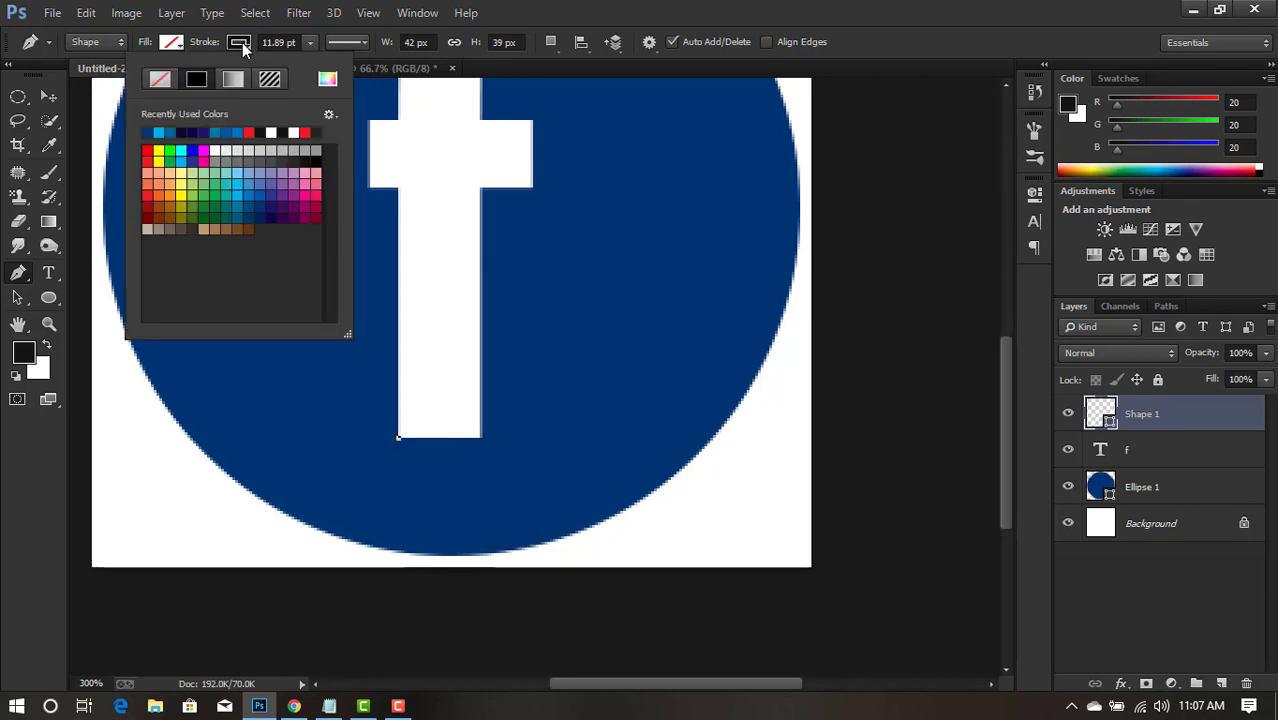
click(163, 79)
click(543, 14)
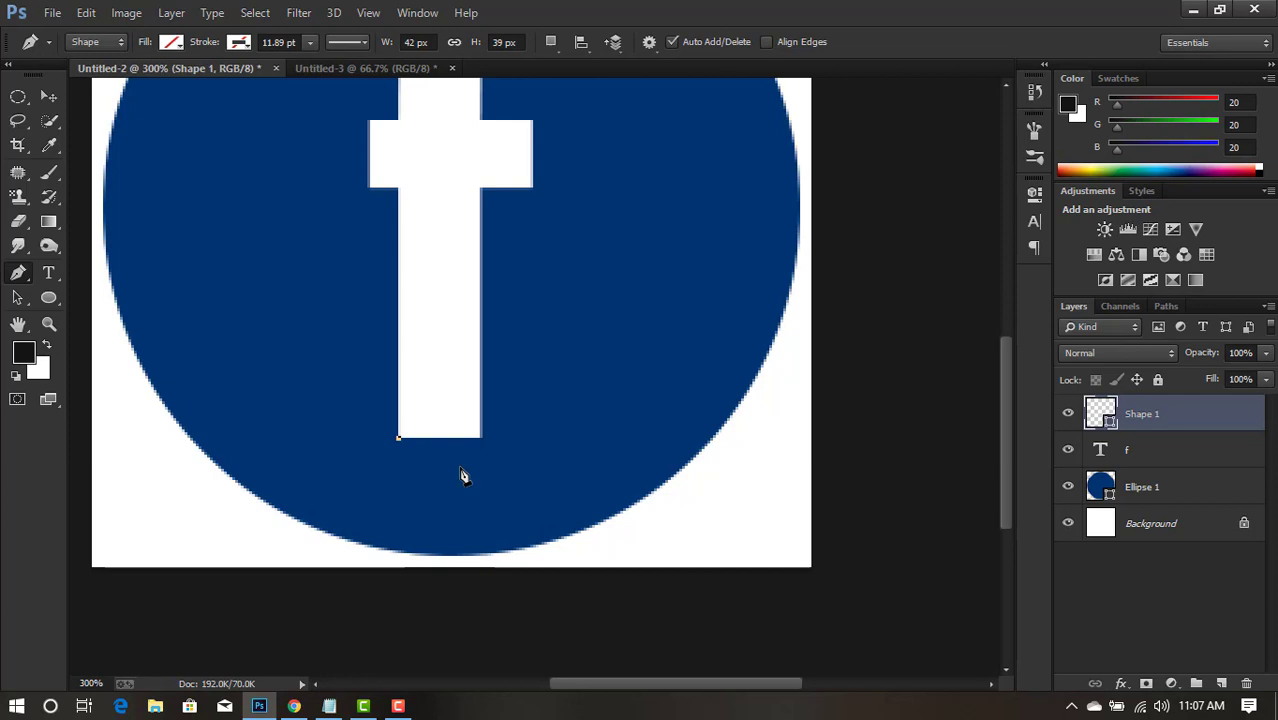
Place path points along the circle's bottom and right edges.
click(517, 549)
drag(595, 327, 499, 391)
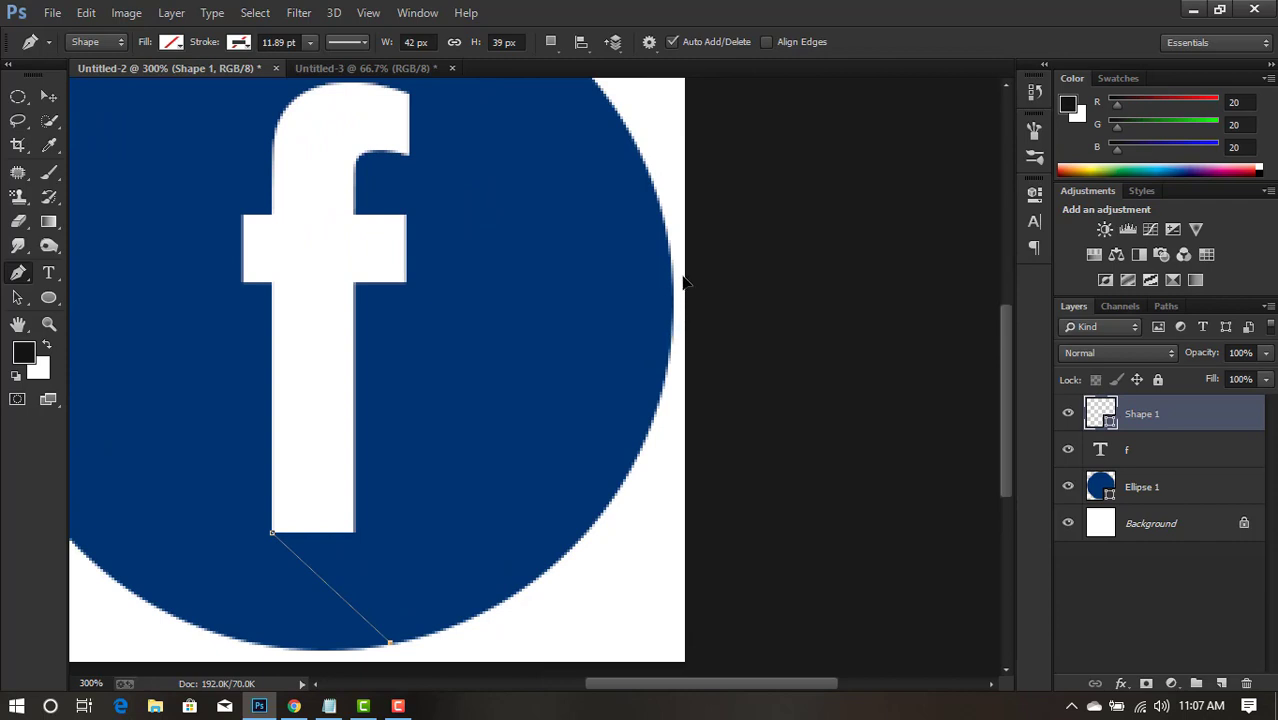
mouse_move(673, 331)
mouse_down()
mouse_move(708, 85)
mouse_move(697, 186)
mouse_up()
scroll(627, 466, down, 2)
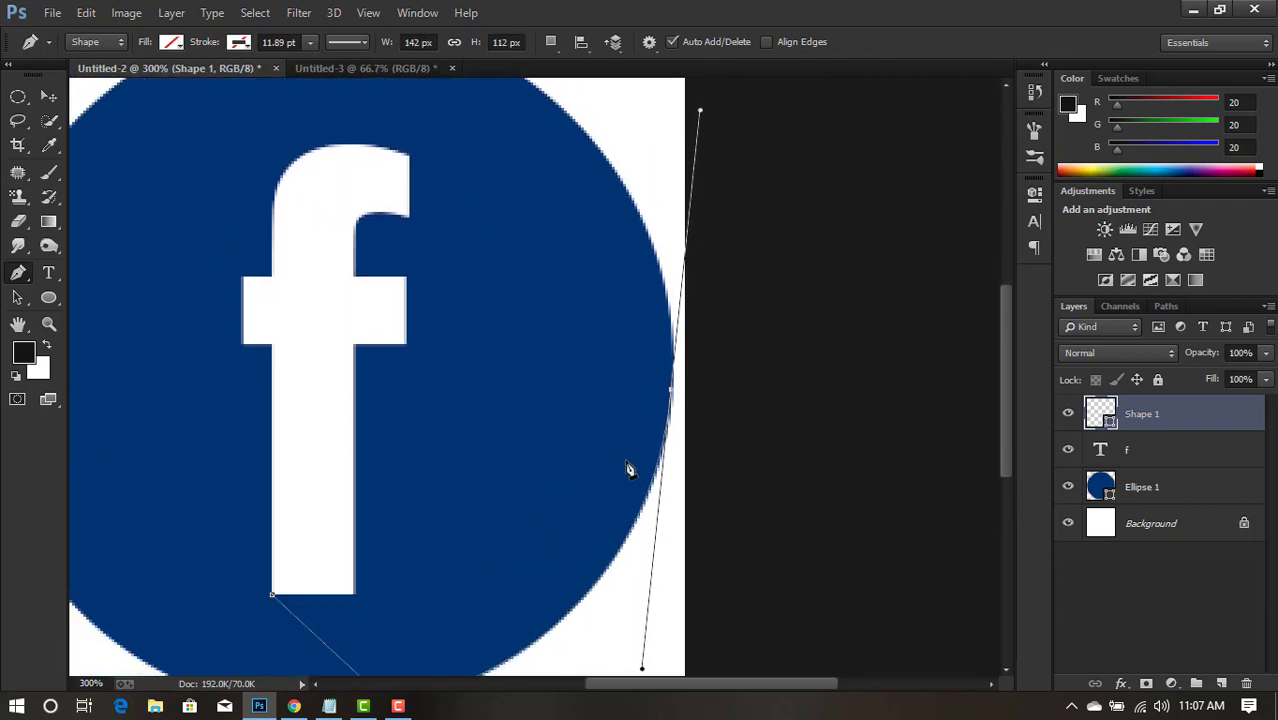
scroll(622, 470, down, 2)
scroll(622, 470, up, 3)
scroll(579, 408, up, 3)
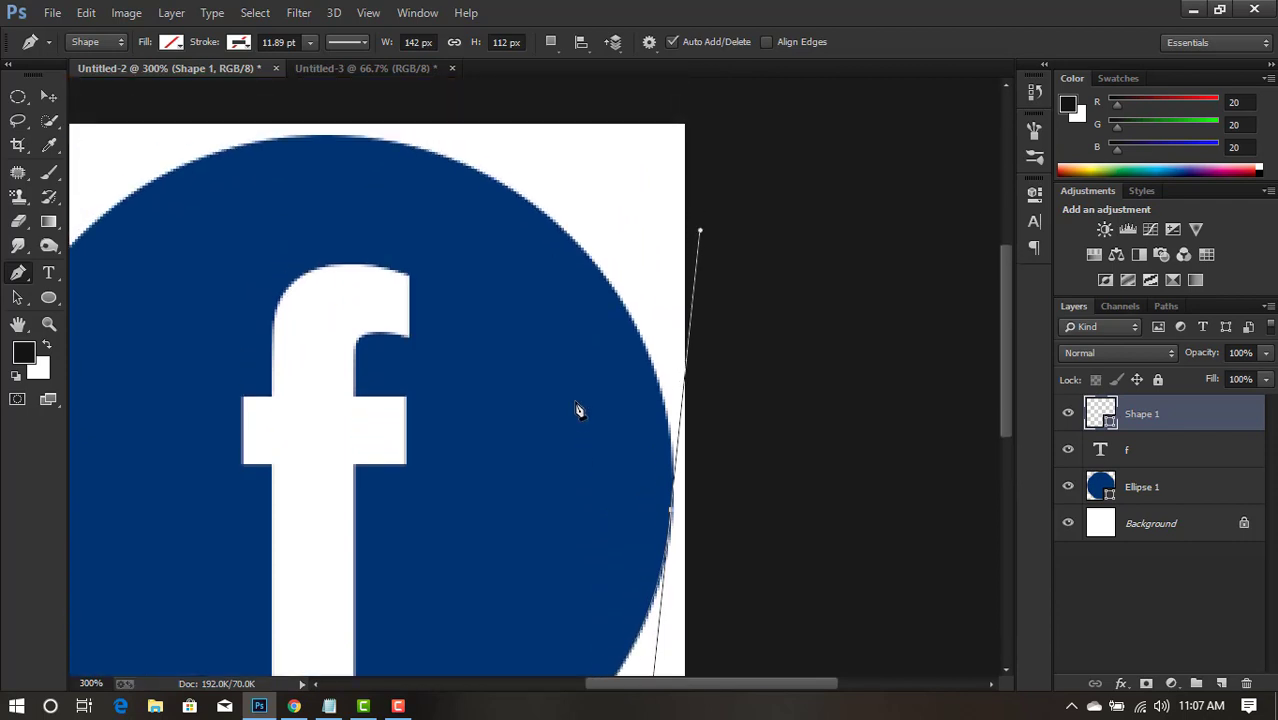
click(671, 512)
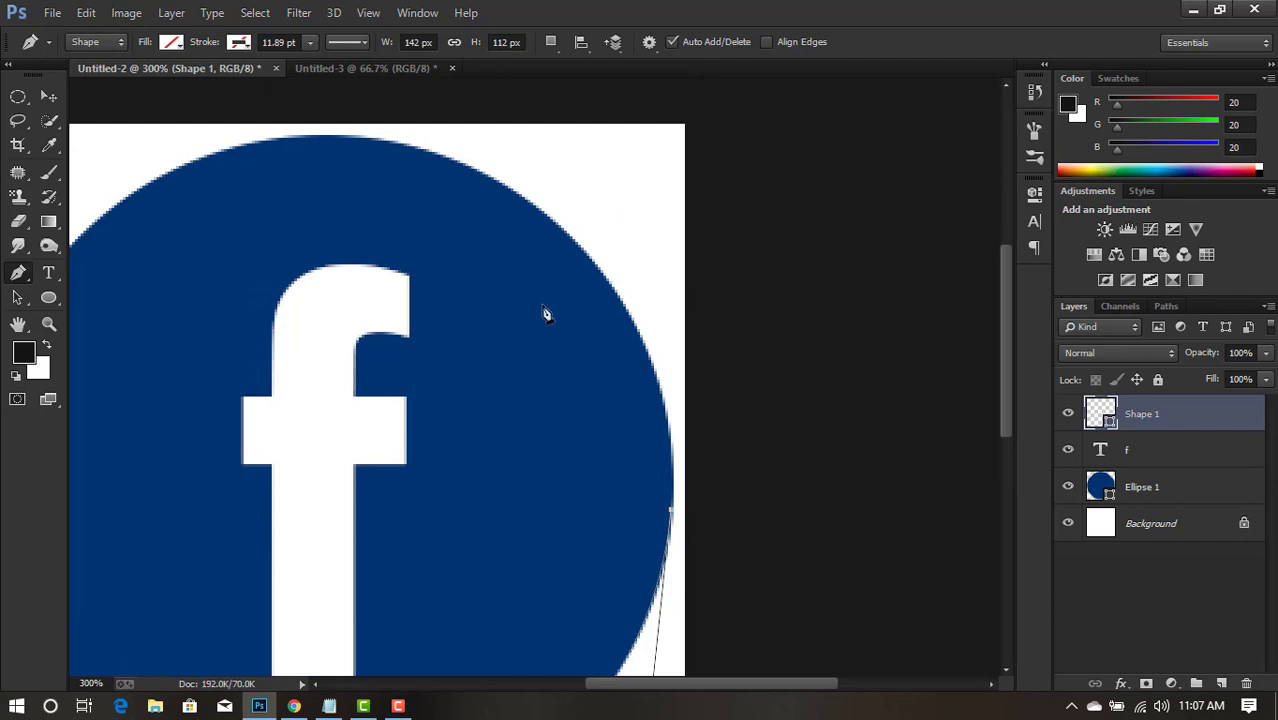
scroll(643, 407, down, 3)
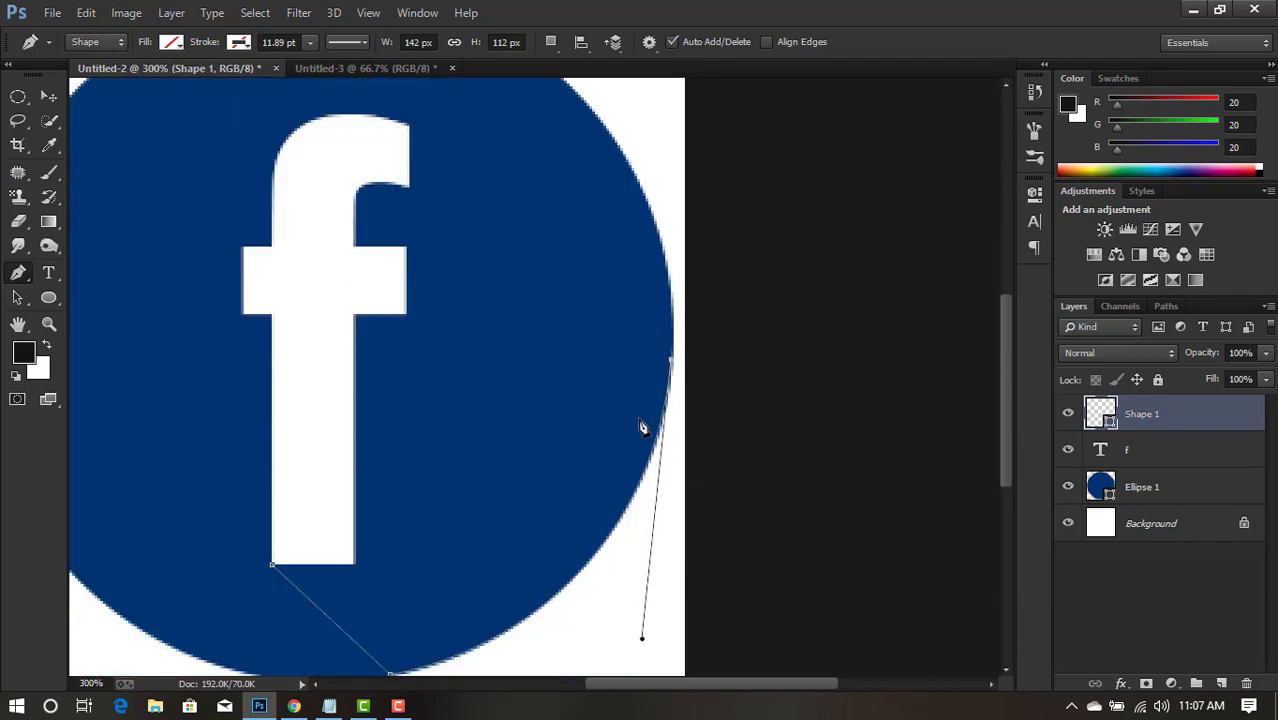
drag(664, 256, 655, 225)
alt+click(664, 257)
Trace back along the f to close the path and convert it to a selection.
click(409, 127)
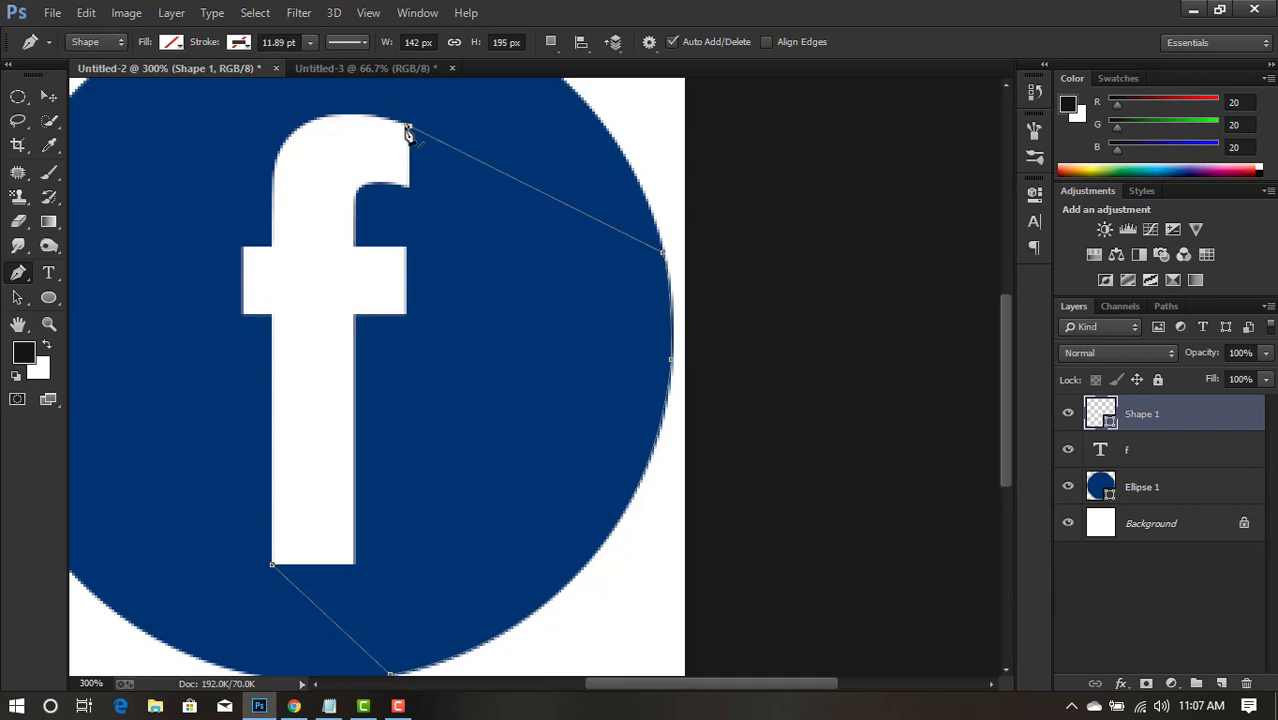
drag(409, 127, 370, 131)
click(319, 261)
click(308, 446)
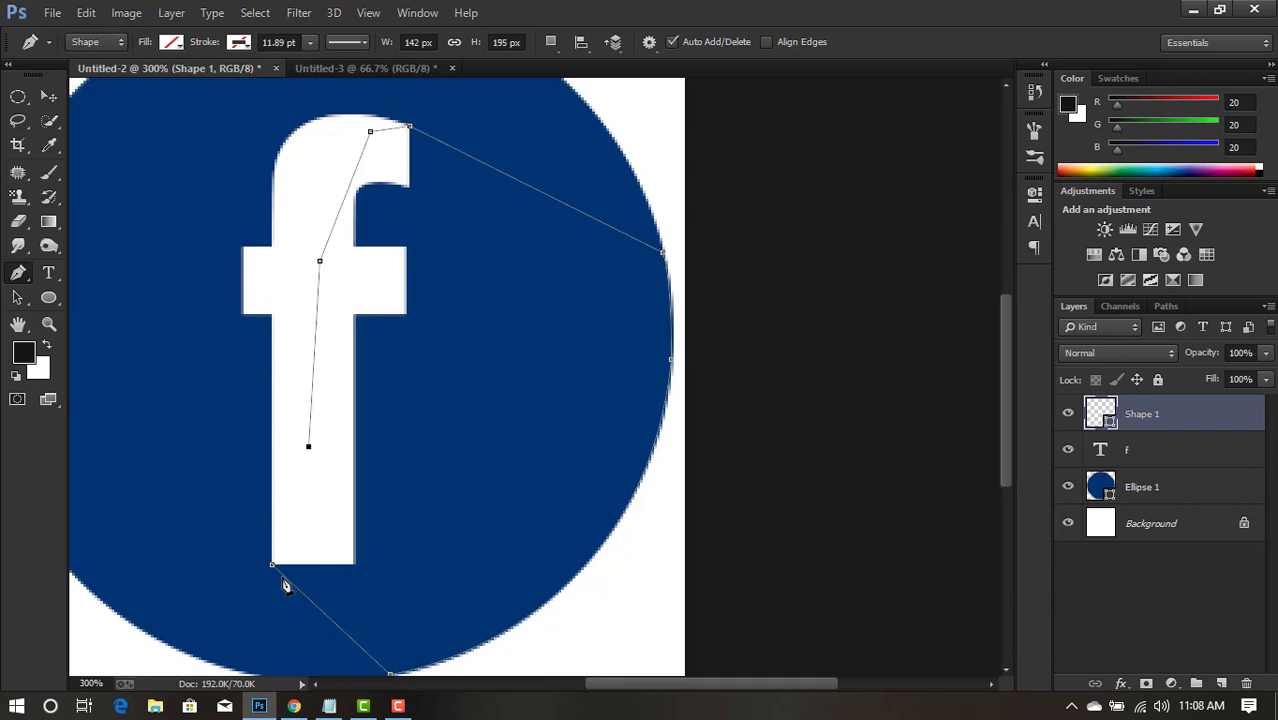
click(273, 566)
key(ctrl+Return)
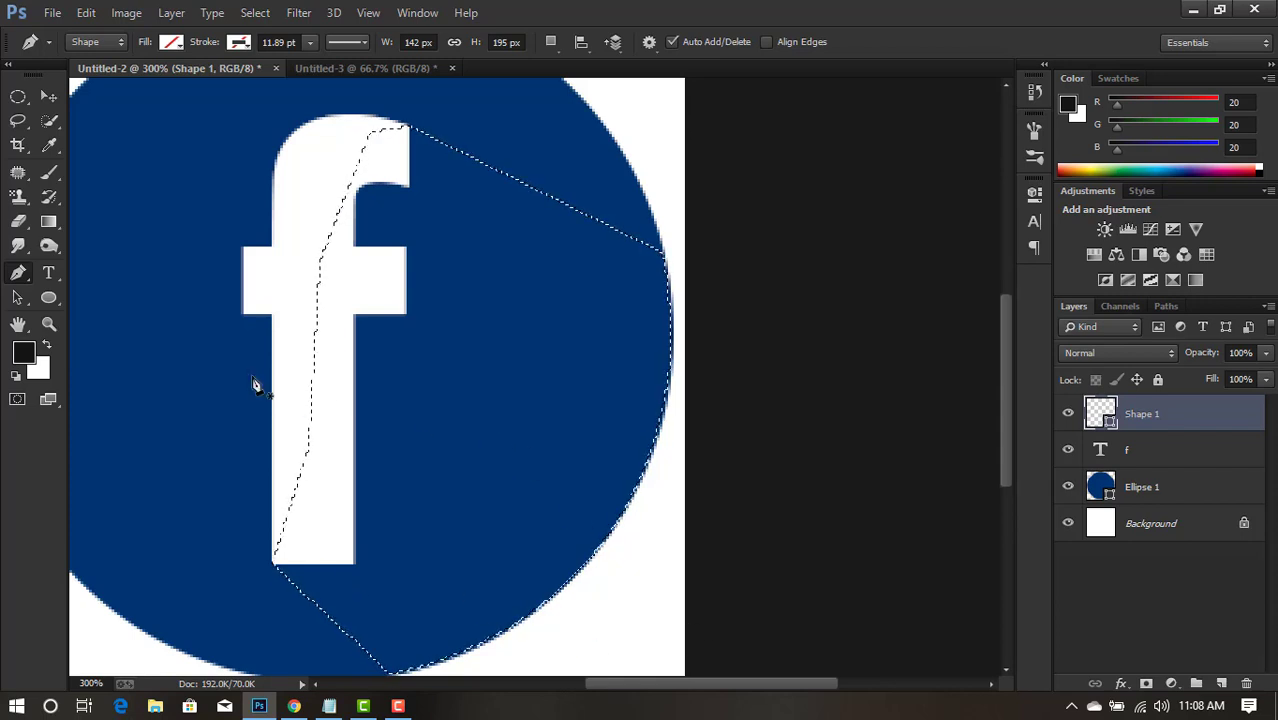
Hide Shape 1 and fill the selection with black on a new layer.
click(1069, 414)
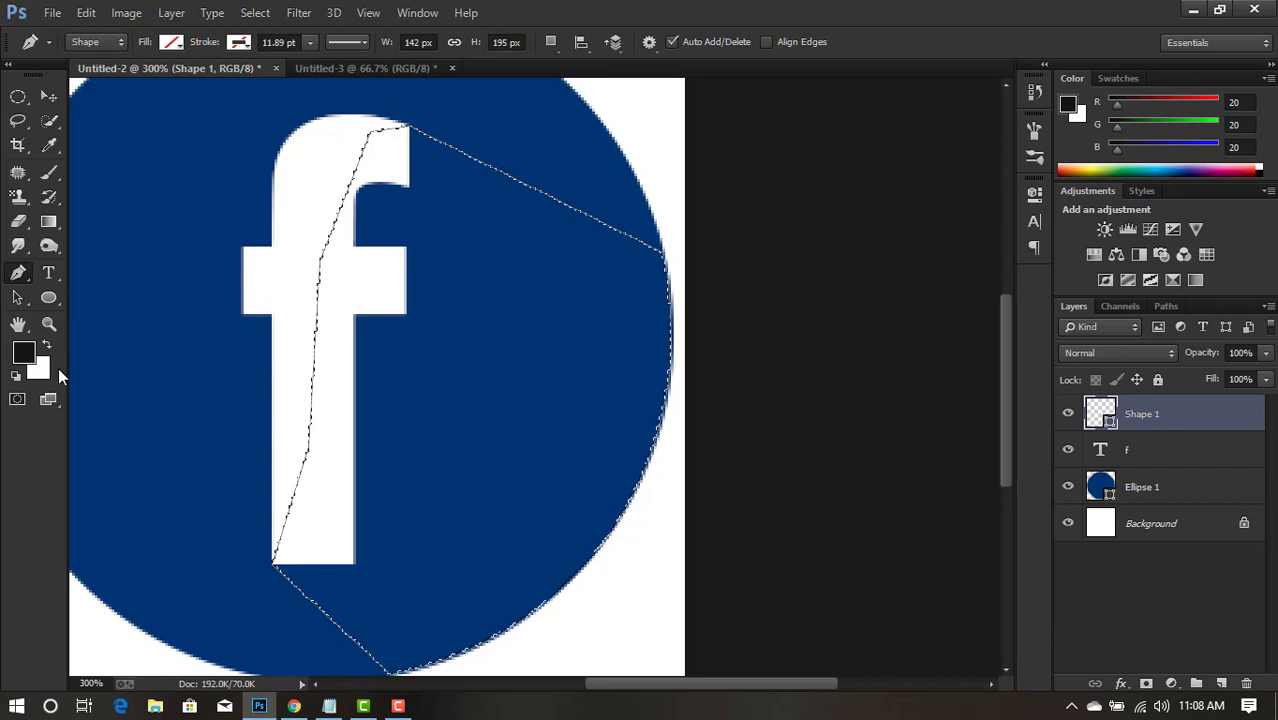
click(1221, 683)
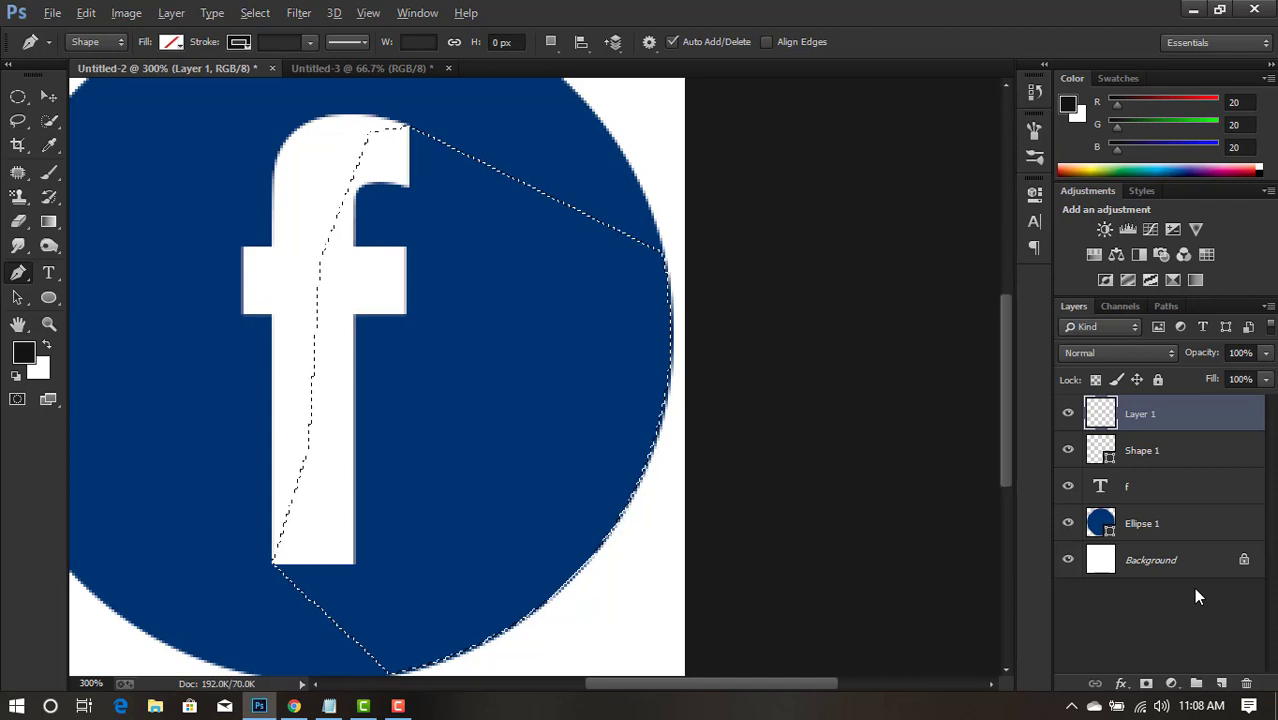
key(alt+BackSpace)
click(48, 96)
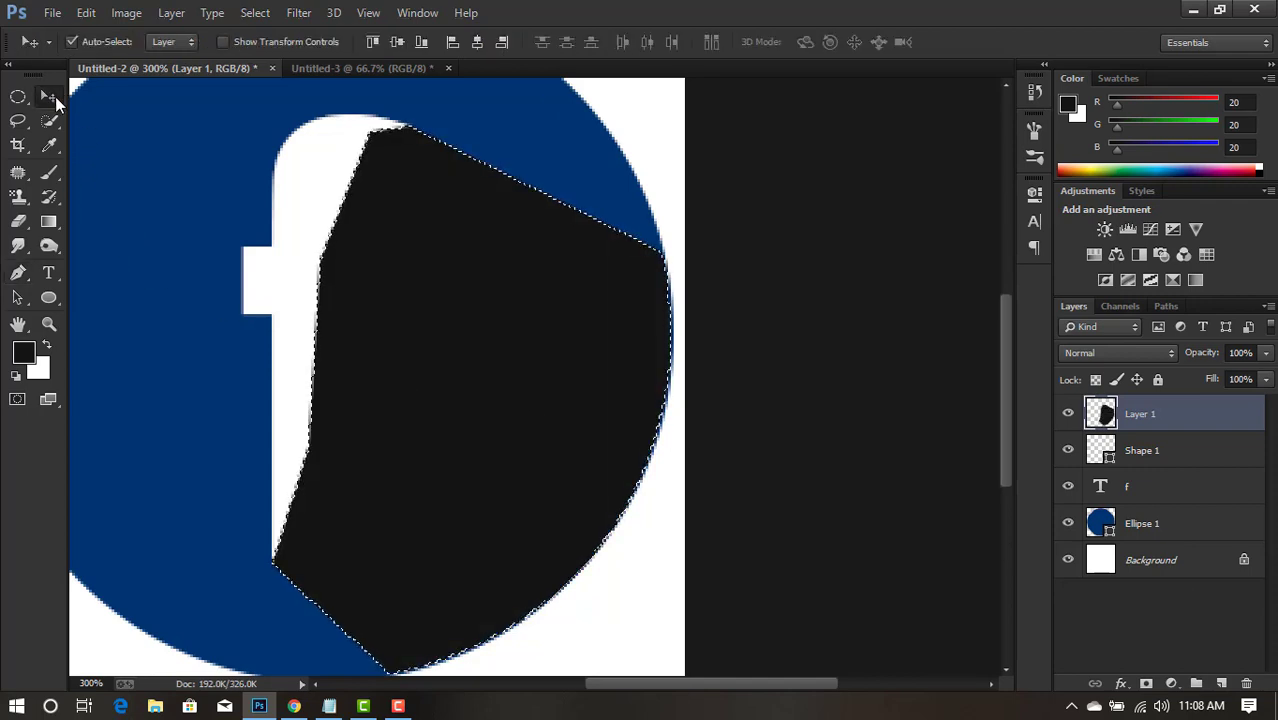
key(ctrl+d)
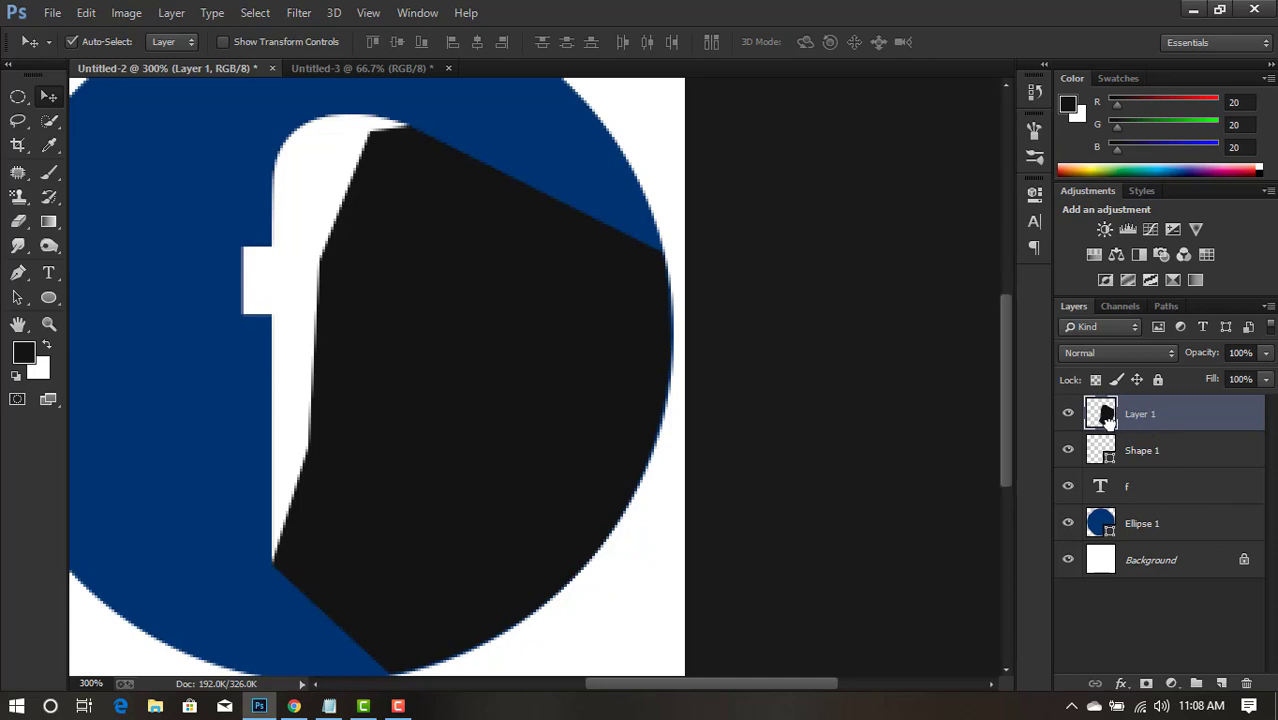
Move the black shadow layer beneath the f layer.
drag(1108, 422, 1121, 505)
scroll(499, 536, down, 2)
scroll(495, 534, up, 3)
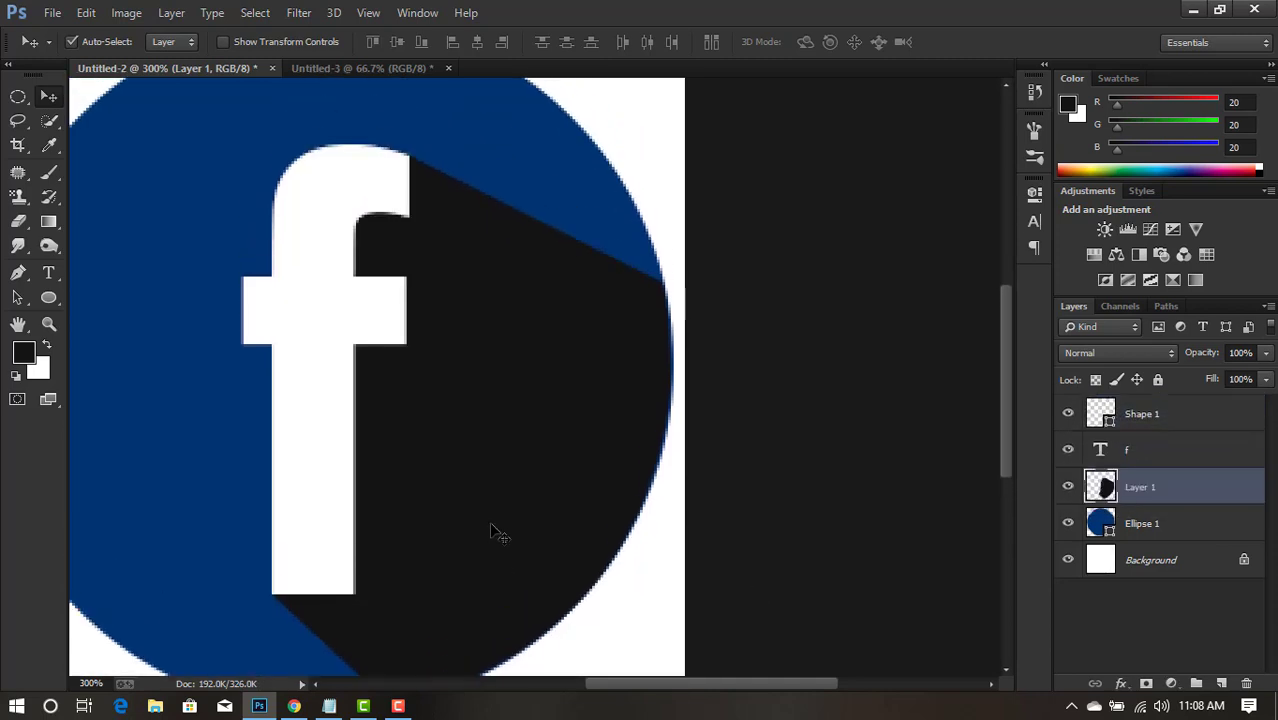
scroll(499, 533, down, 1)
scroll(499, 533, down, 1)
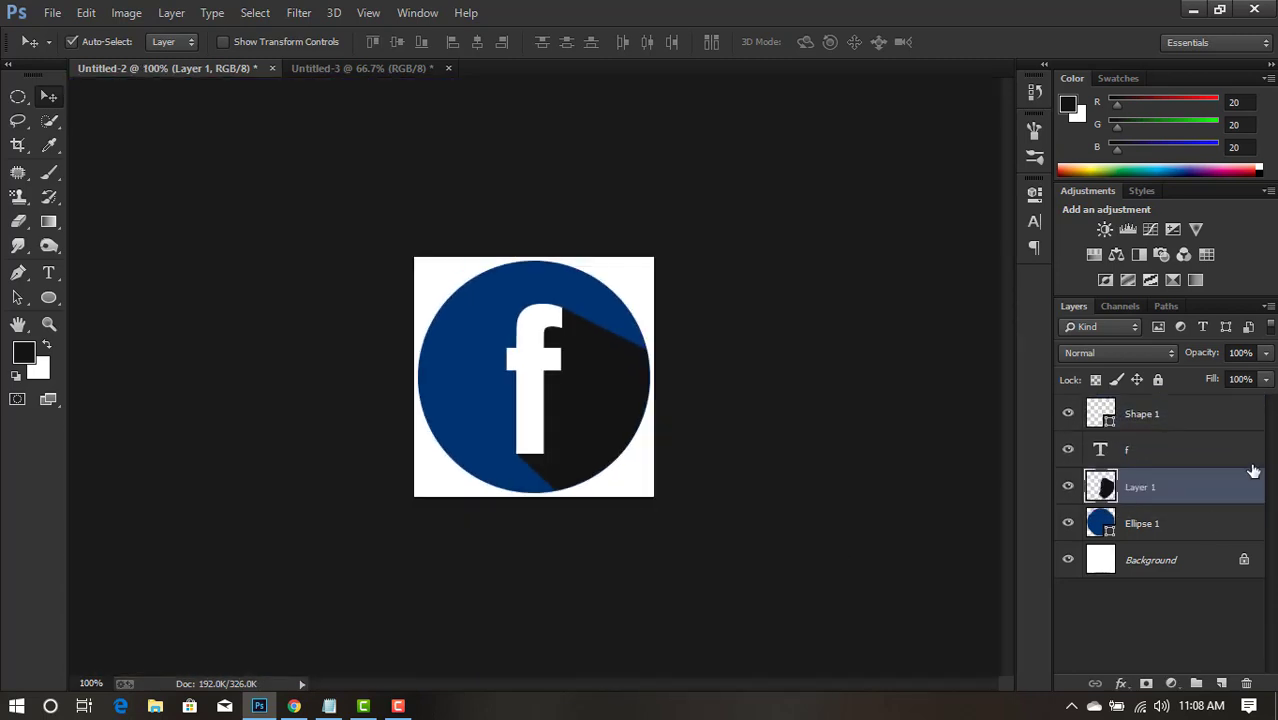
Set the shadow layer to 50% opacity and drag the icon's layers toward Untitled-3.
drag(1208, 358, 1168, 358)
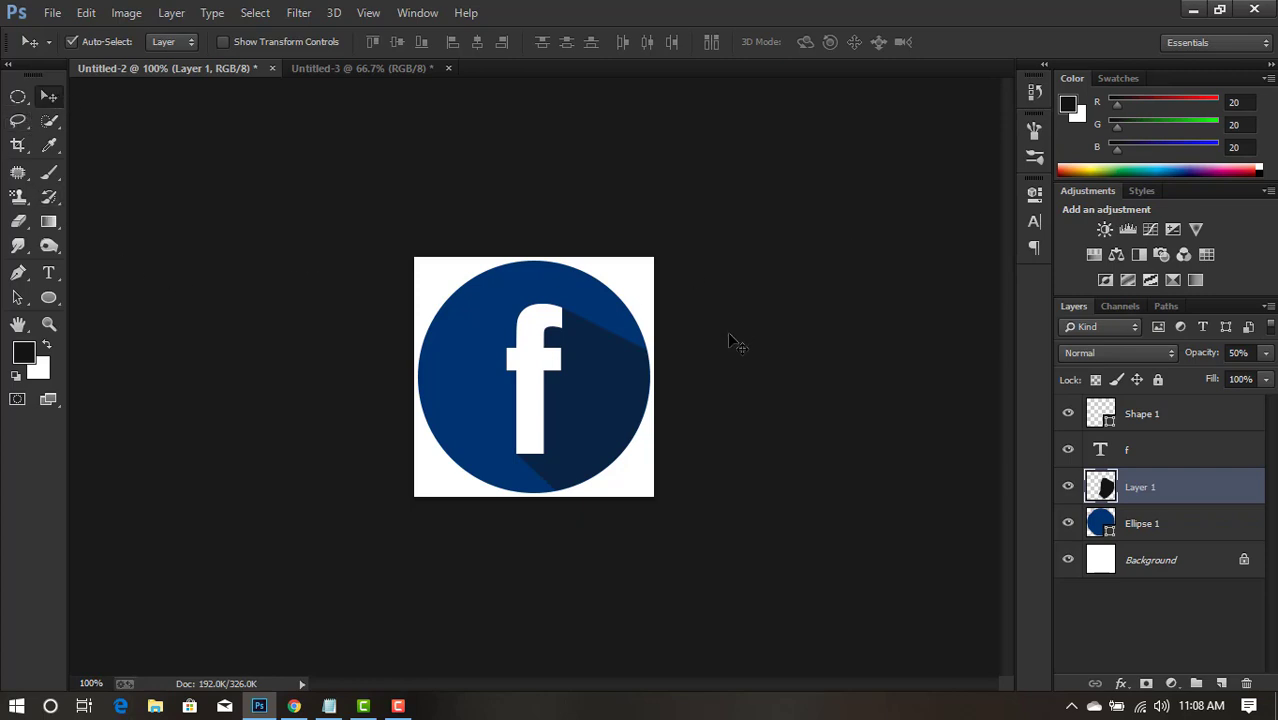
drag(420, 262, 712, 540)
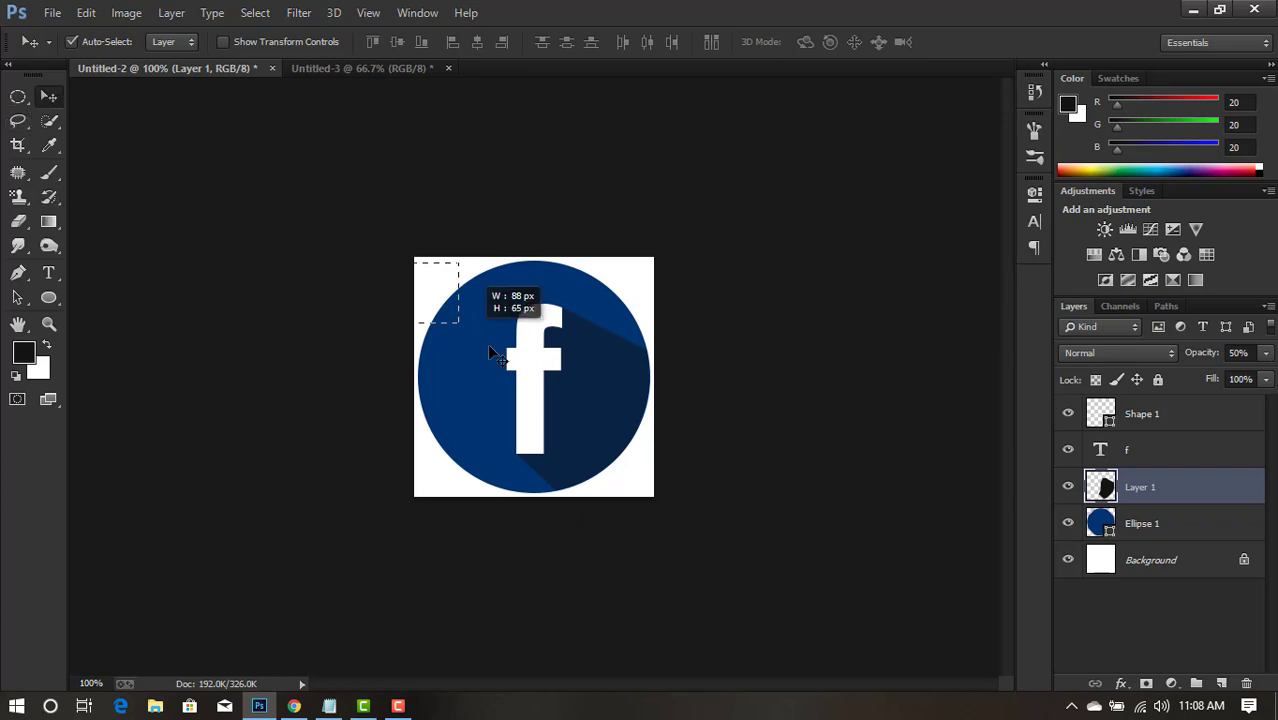
mouse_move(573, 372)
mouse_down()
mouse_move(328, 70)
mouse_move(745, 322)
mouse_up()
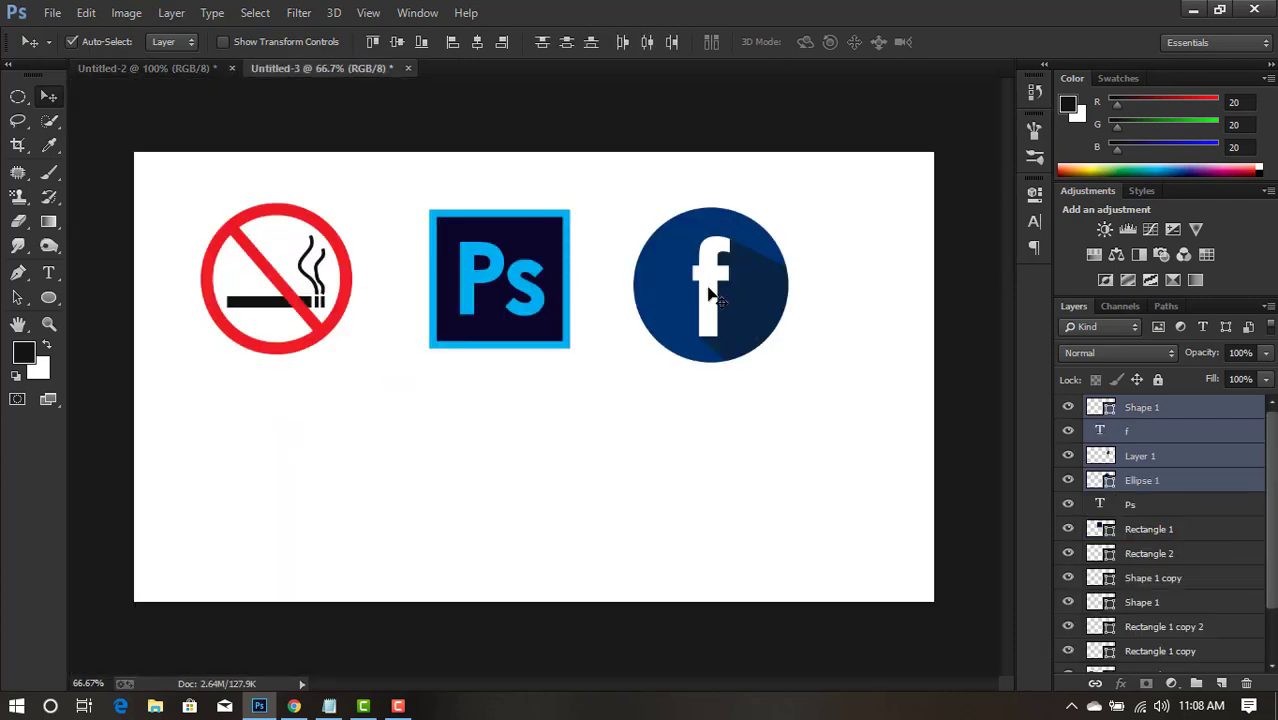
Place the Facebook icon in Untitled-3, level with the Ps and no-smoking icons.
drag(704, 276, 709, 291)
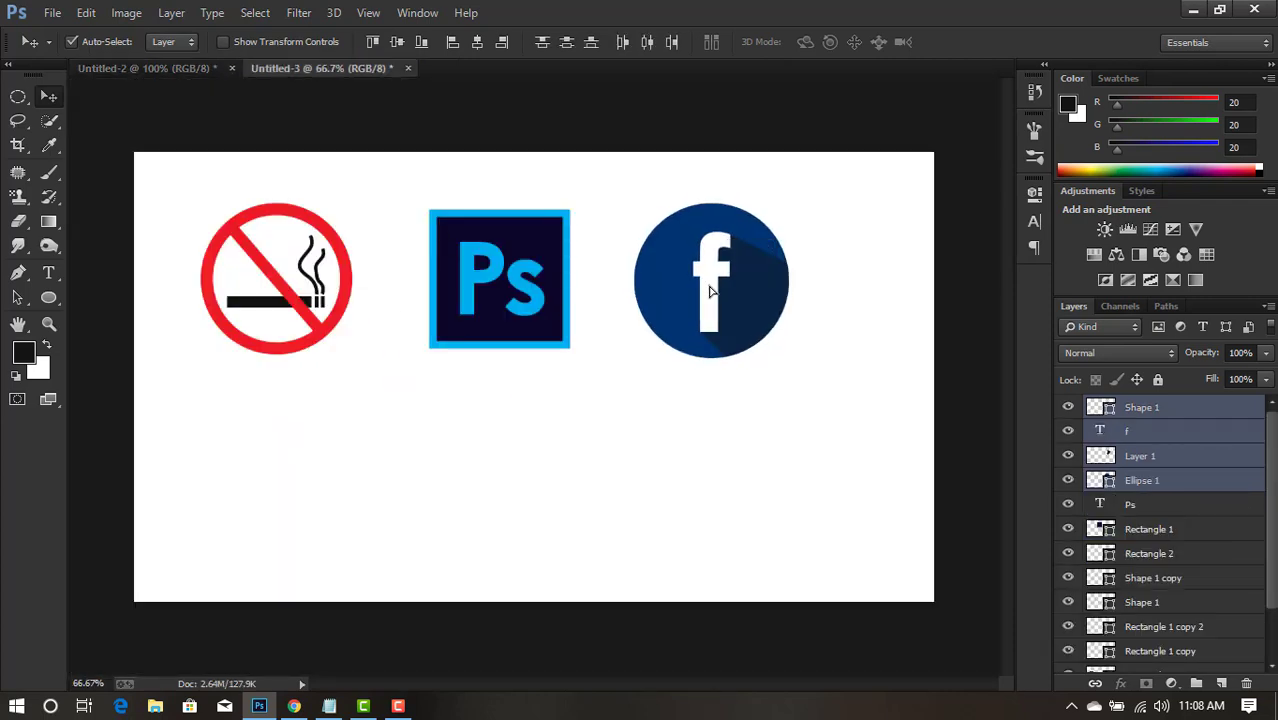